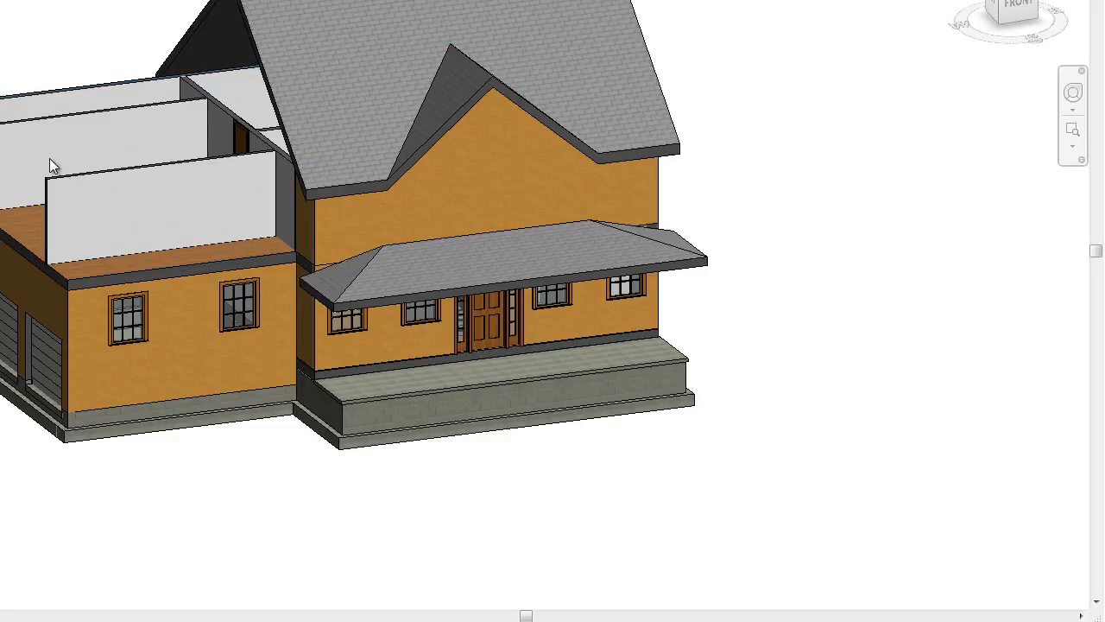
Step: Examine the front porch in the 3D view and the front of the house in the Level 1 floor plan
left_click_drag(1017, 5, 981, 0)
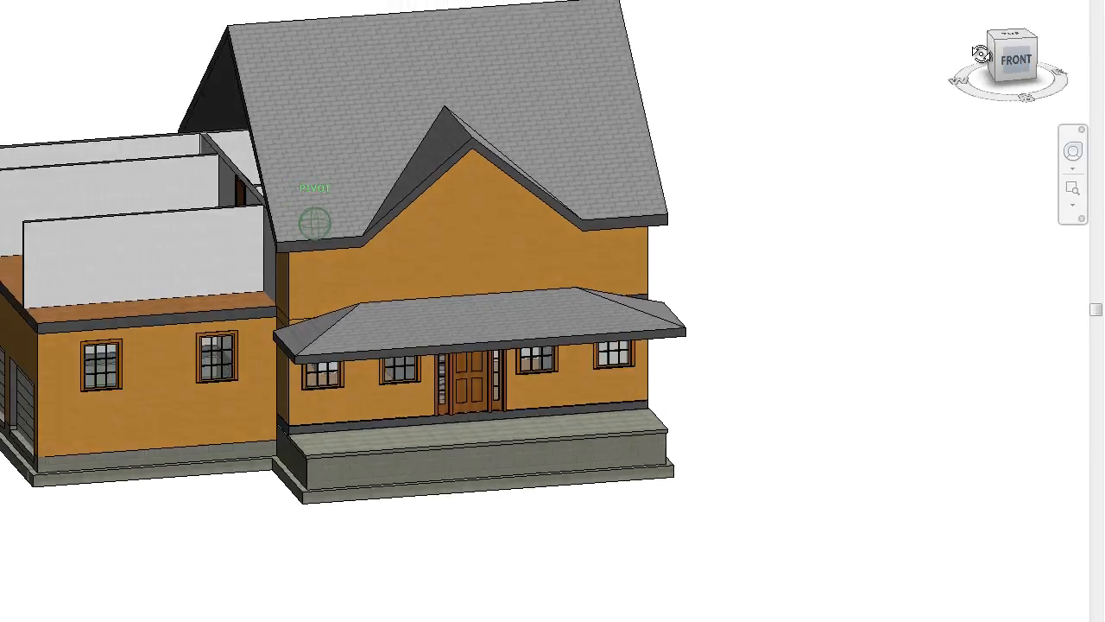
left_click_drag(982, 54, 843, 58)
scroll(231, 405, "up", 2)
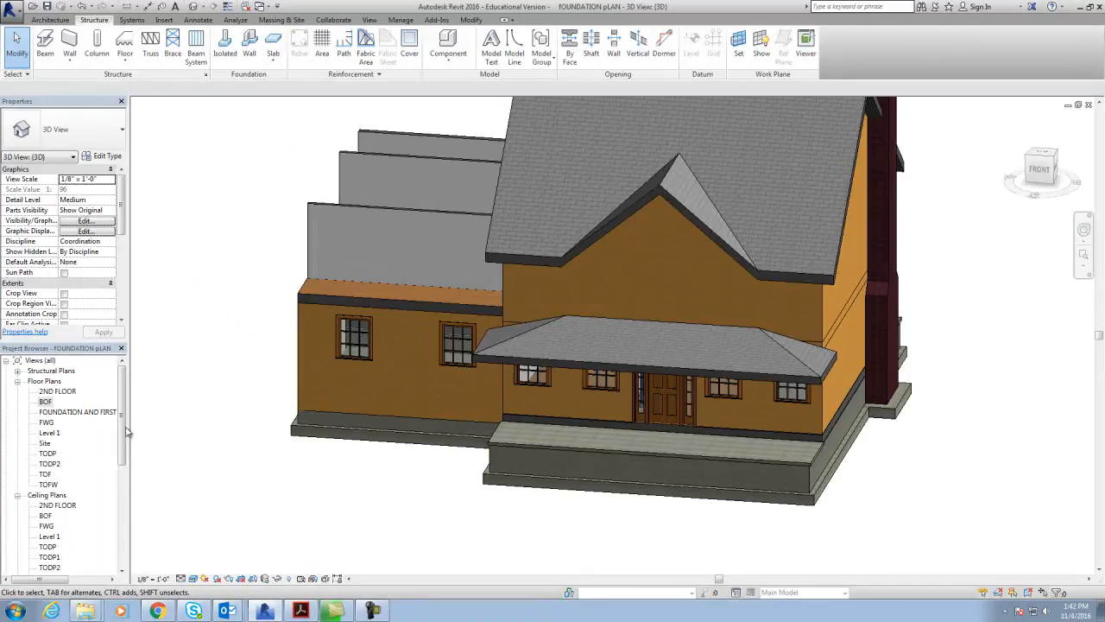
double_click(50, 432)
middle_click_drag(662, 508, 722, 231)
scroll(721, 231, "down", 1)
middle_click_drag(559, 496, 652, 440)
scroll(386, 460, "up", 1)
scroll(518, 463, "down", 2)
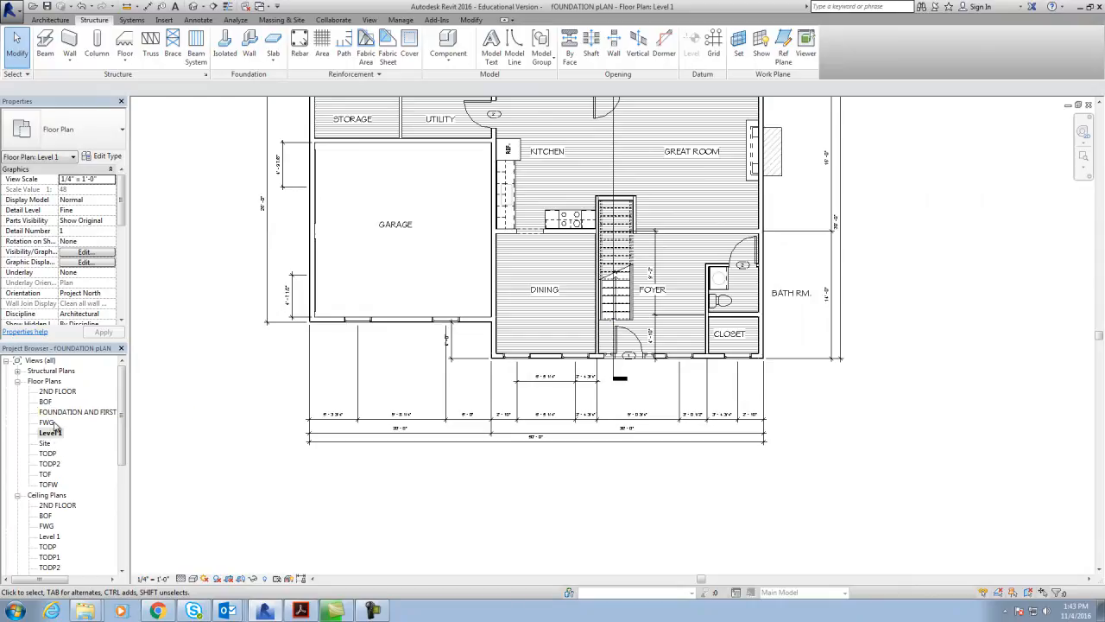
Step: Open the TOFW floor plan at the front porch slab
left_click(49, 484)
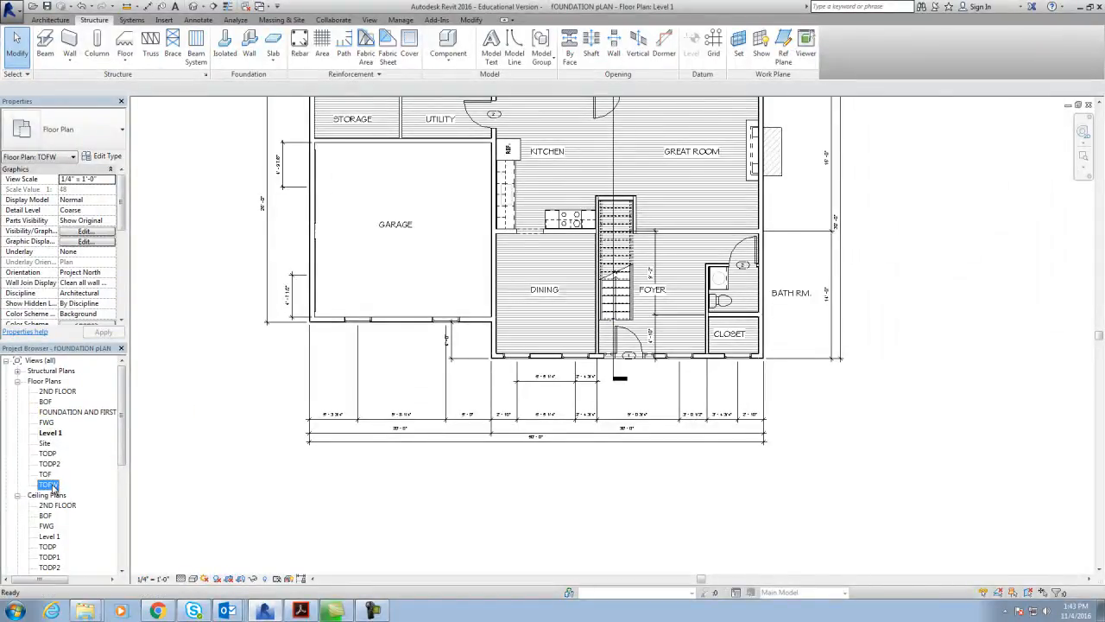
double_click(52, 486)
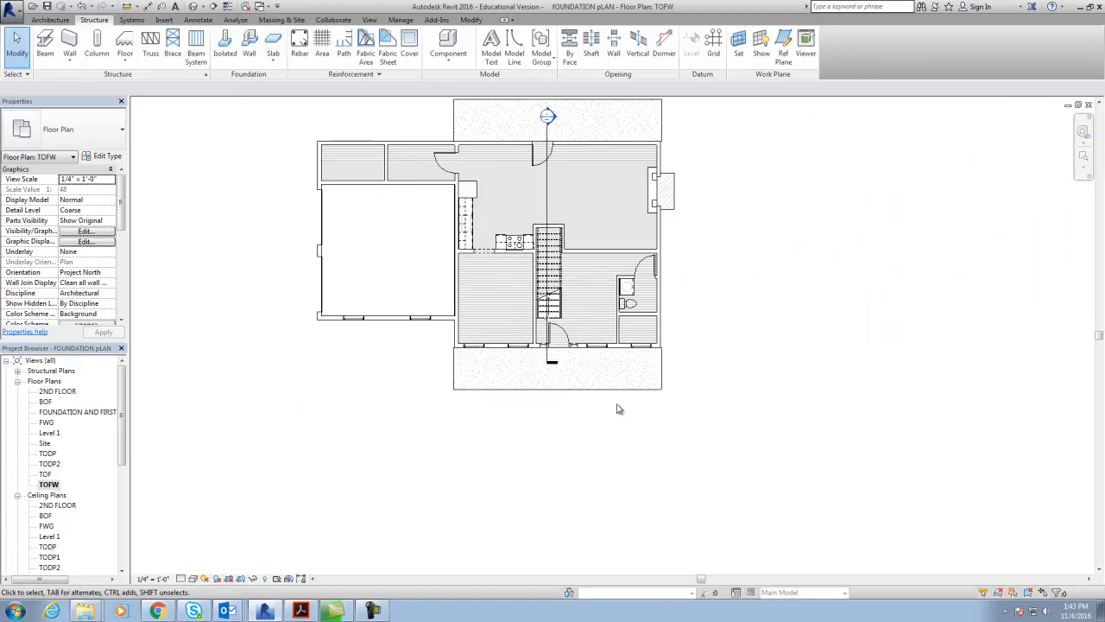
scroll(565, 406, "up", 5)
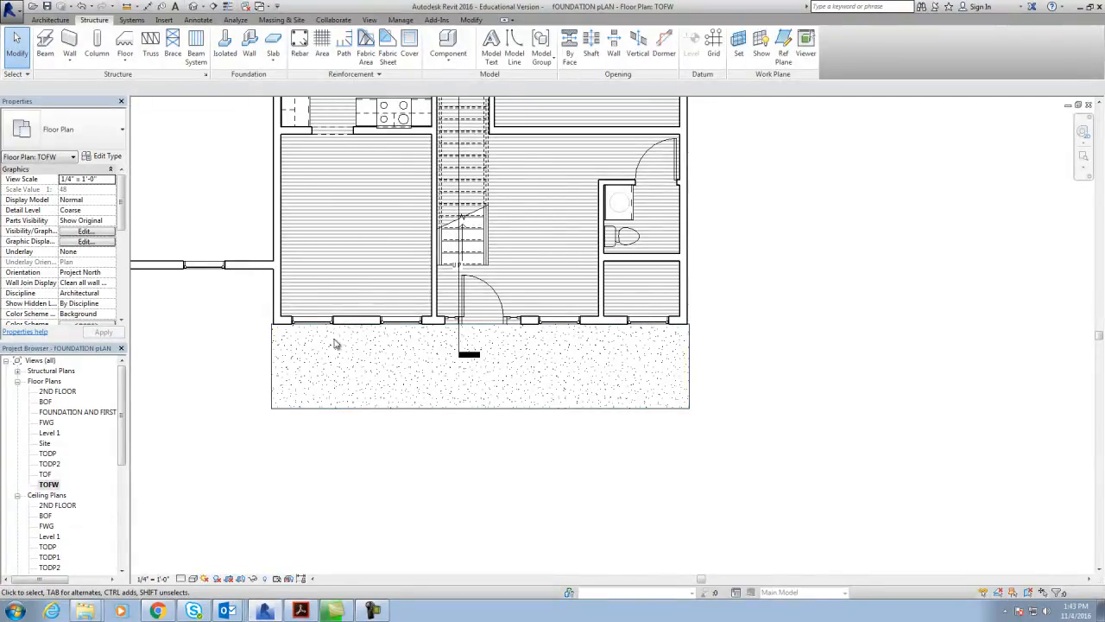
scroll(69, 43, "up", 1)
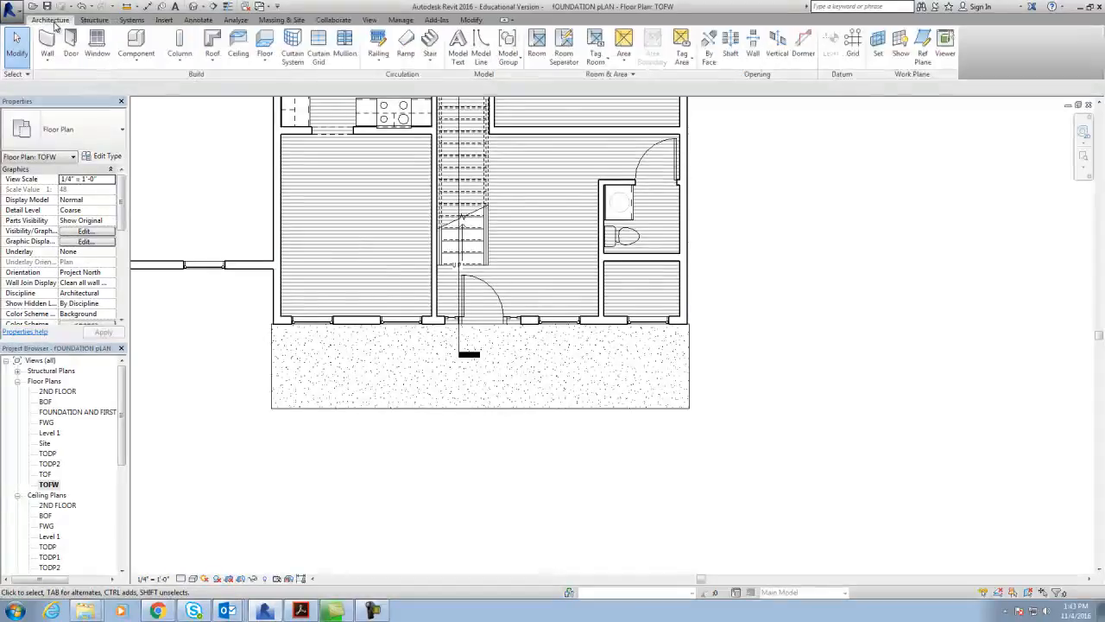
Step: Start an architectural column and duplicate the 24" x 24" Rectangular Column type as 8X8
left_click(180, 61)
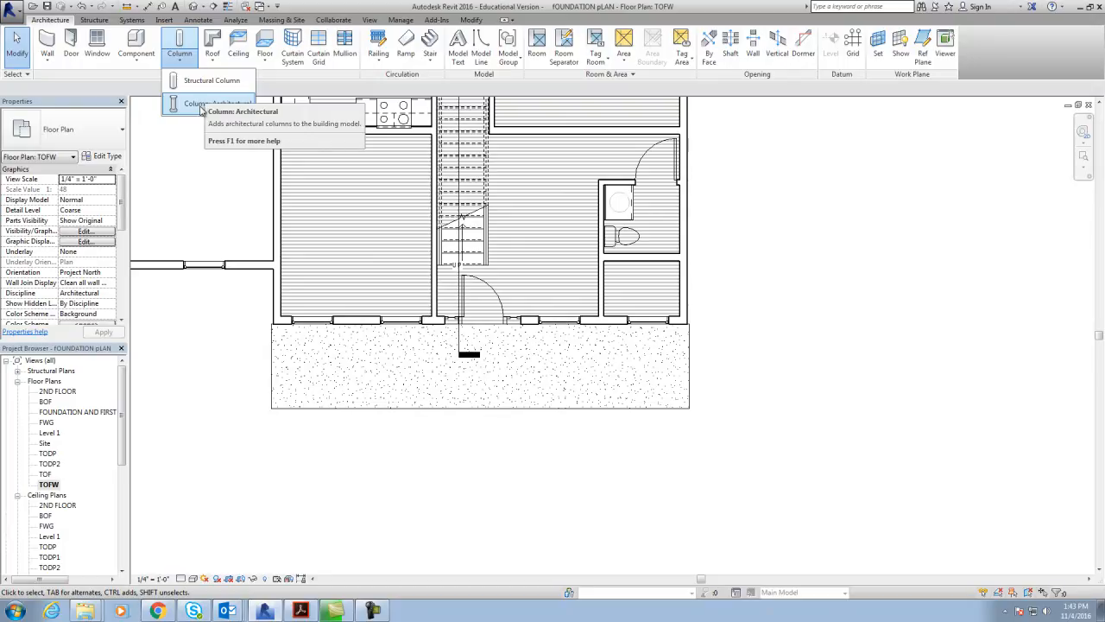
left_click(208, 105)
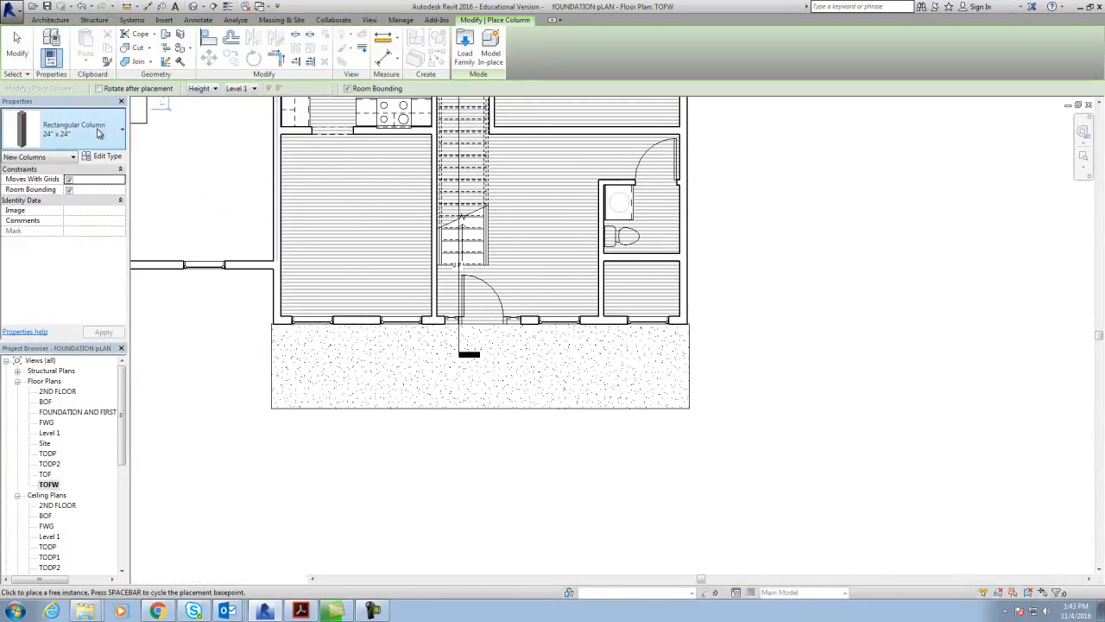
left_click(99, 131)
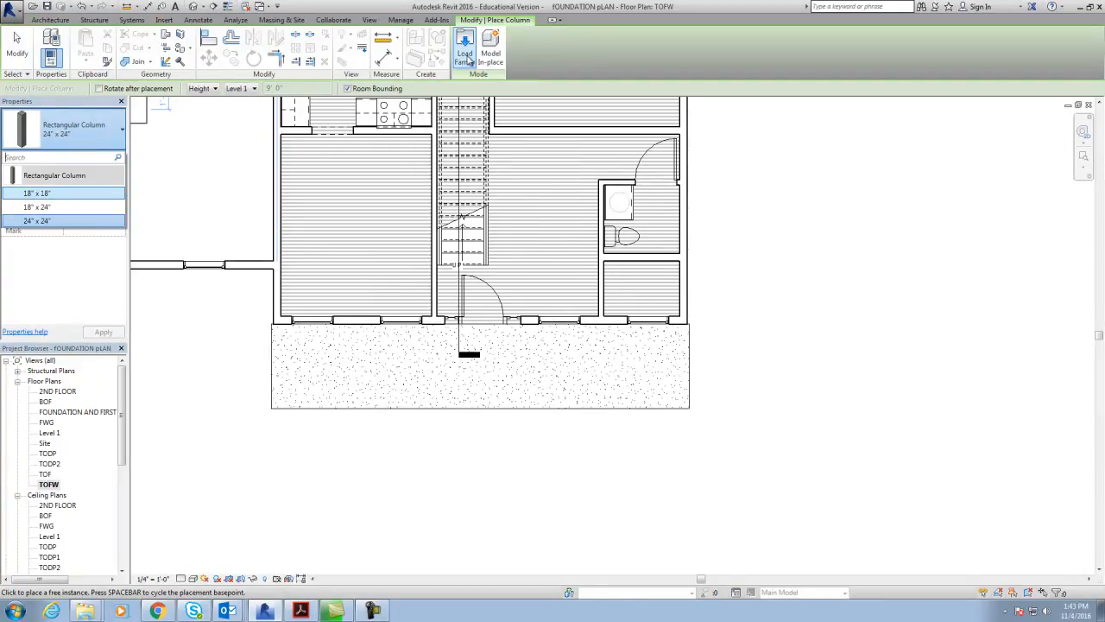
left_click(111, 145)
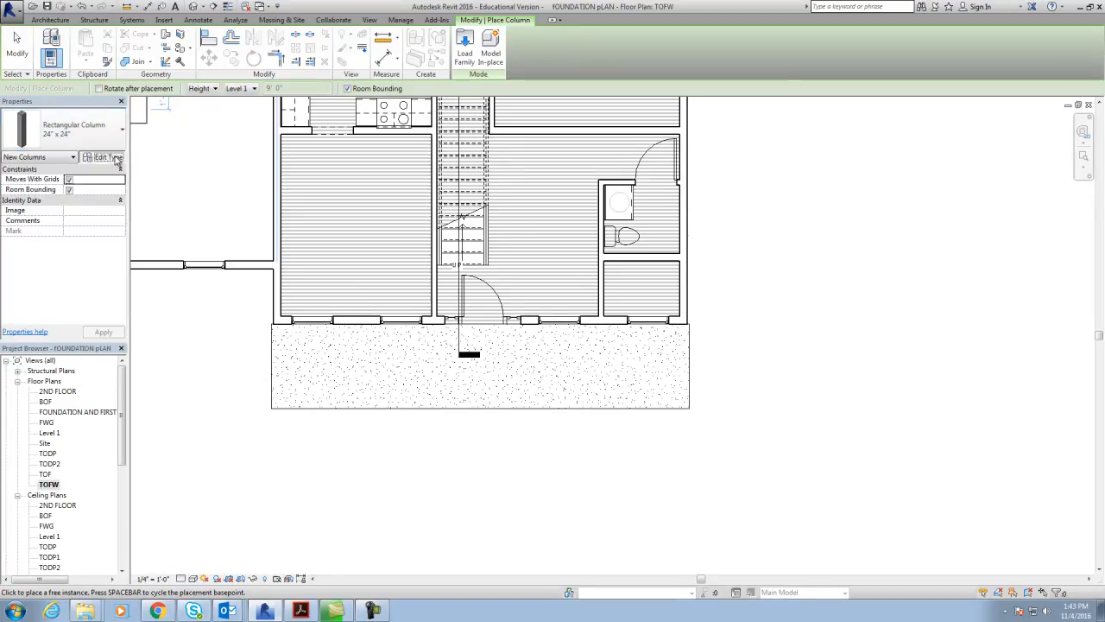
left_click(116, 159)
left_click(866, 101)
type("8")
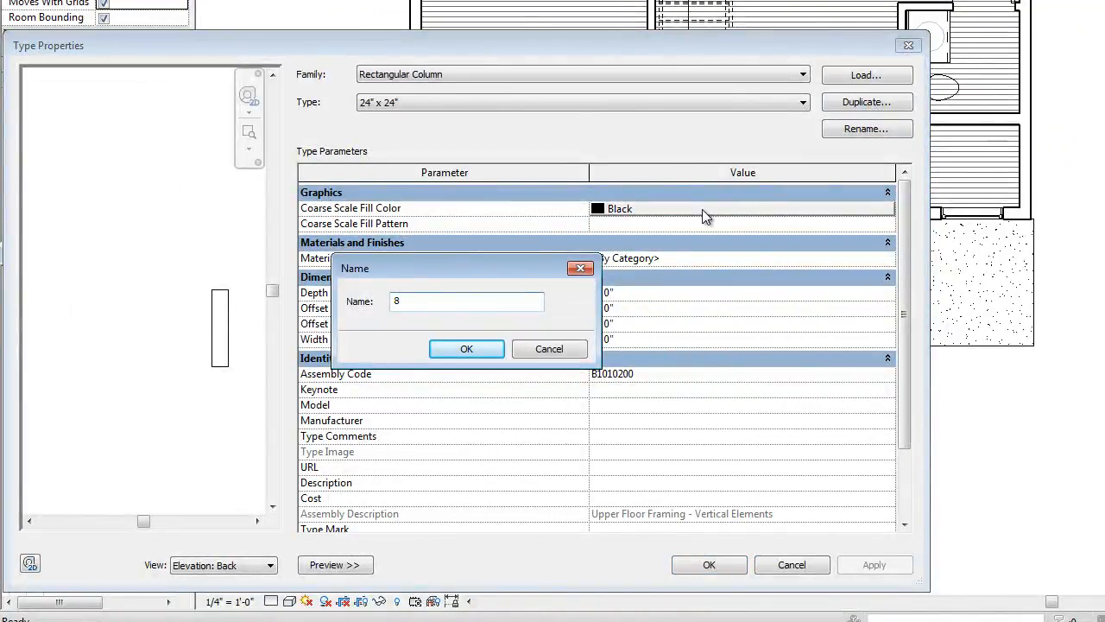
type("X8")
left_click(480, 348)
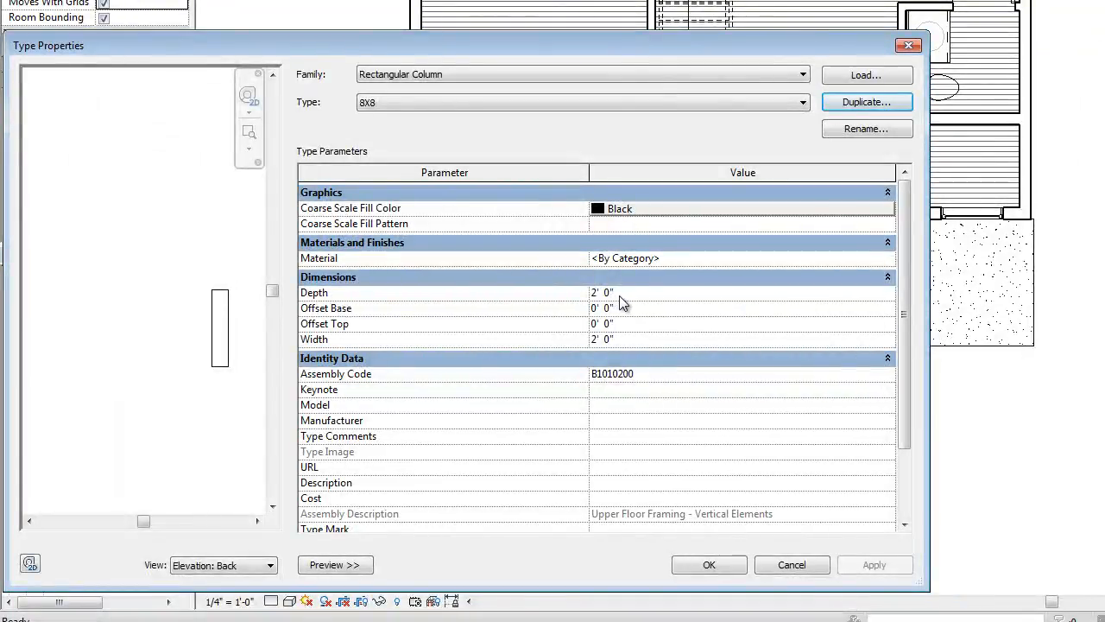
Step: Set the 8X8 column type's width and depth to 8 inches and accept the type properties
left_click(612, 342)
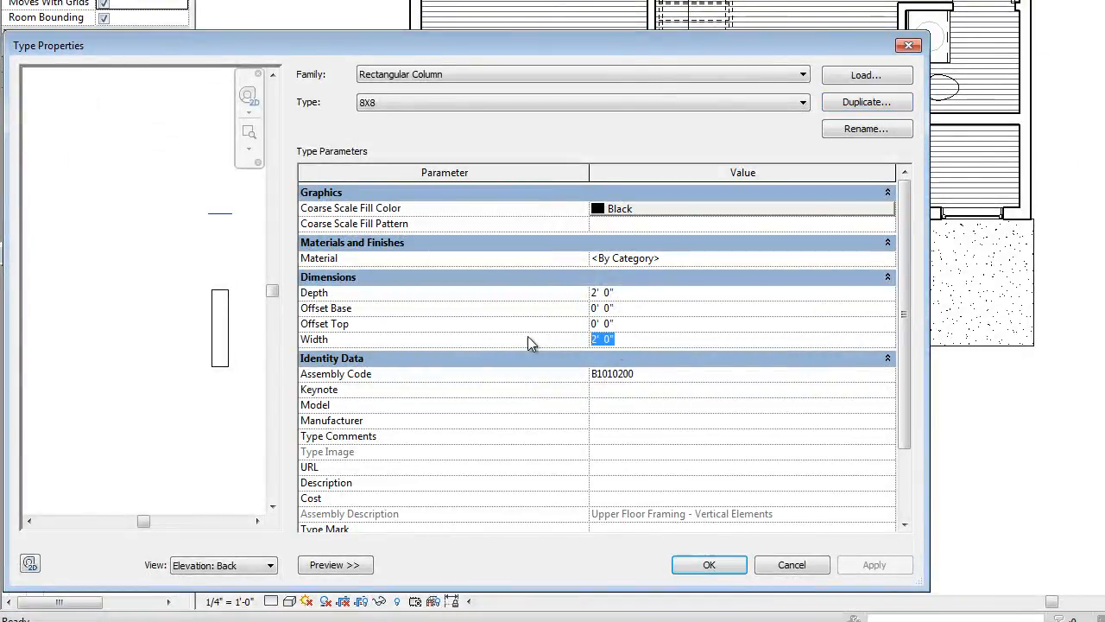
type("8")
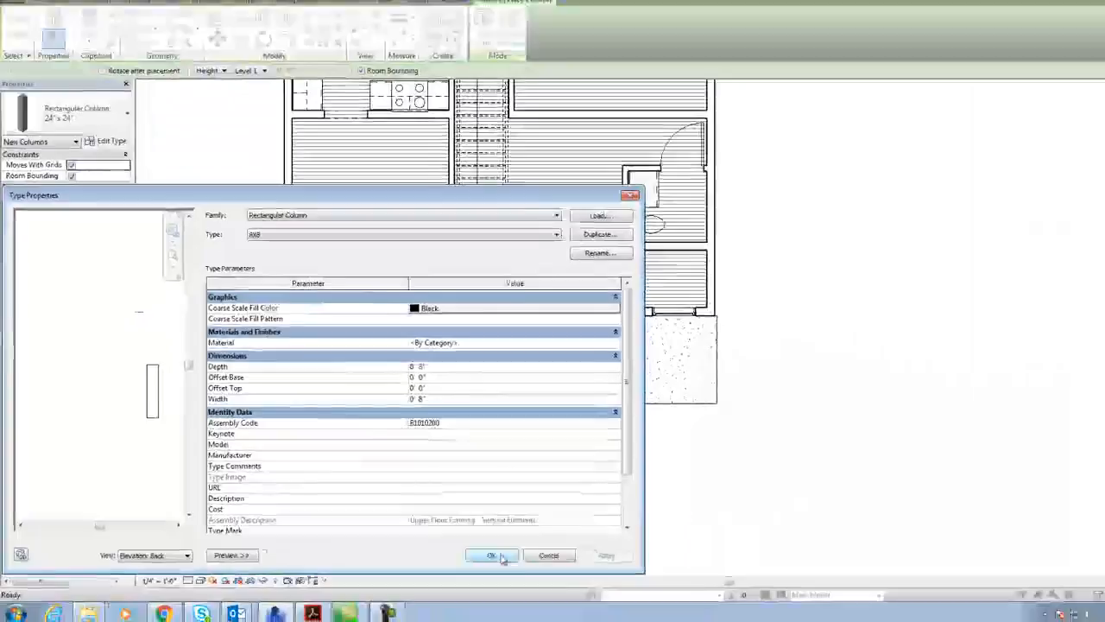
left_click(709, 564)
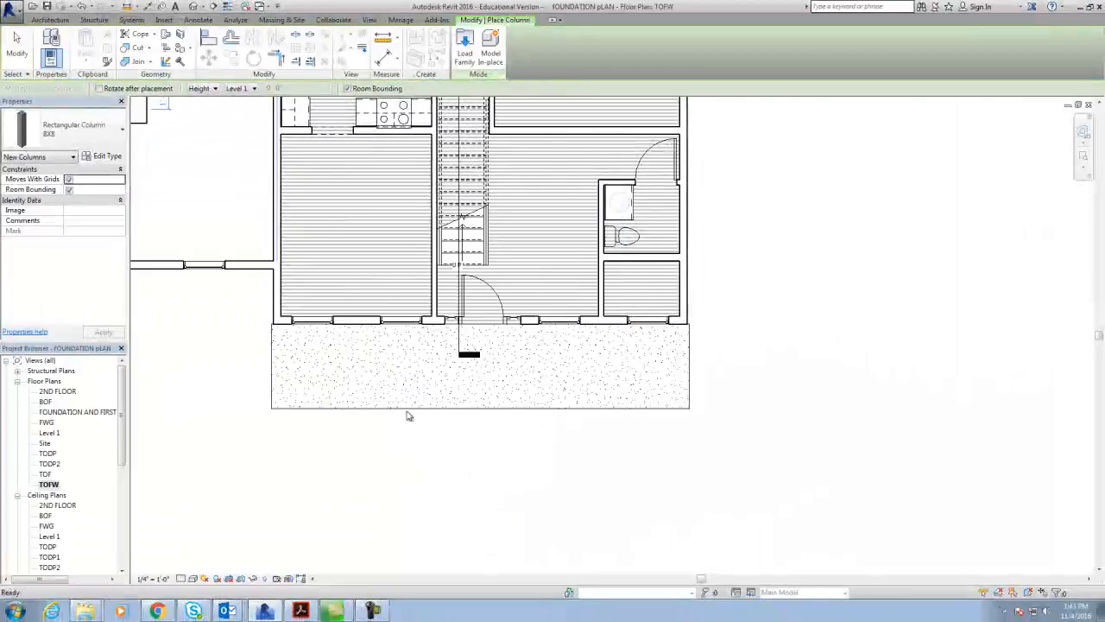
scroll(274, 406, "up", 3)
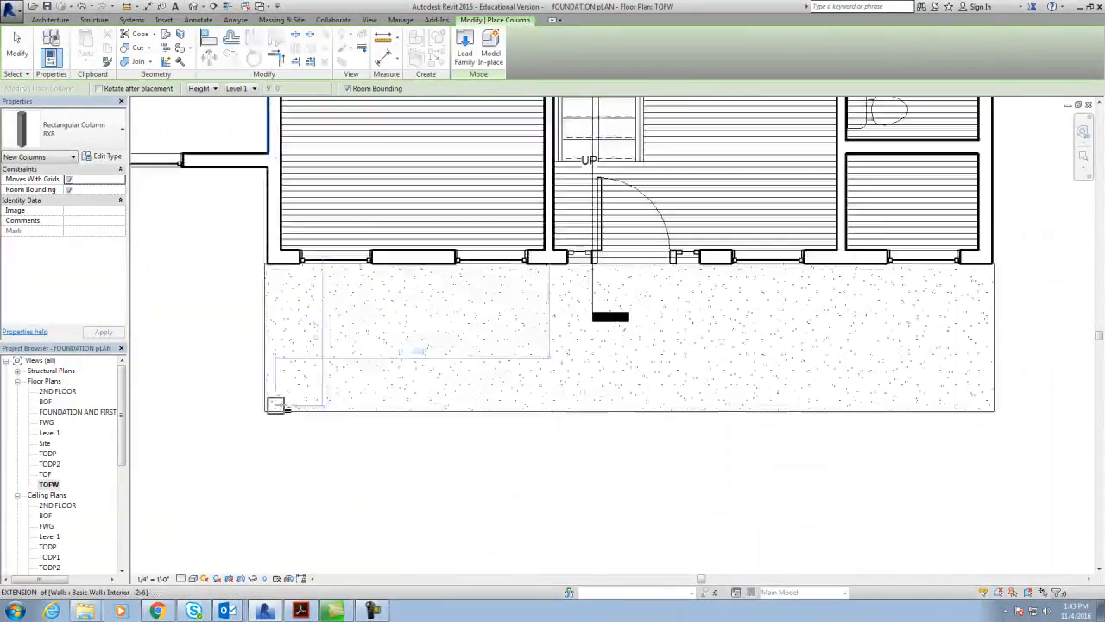
scroll(275, 406, "up", 2)
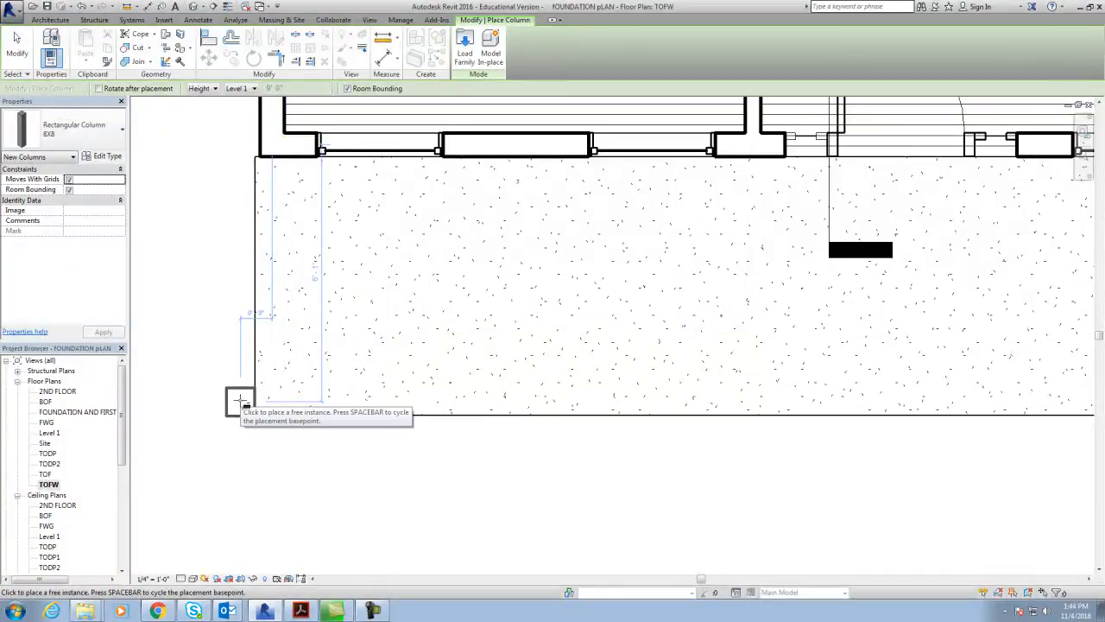
key("Escape")
key("Escape")
Step: Temporarily hide the front porch foundation slab in the TOFW floor plan
left_click(276, 416)
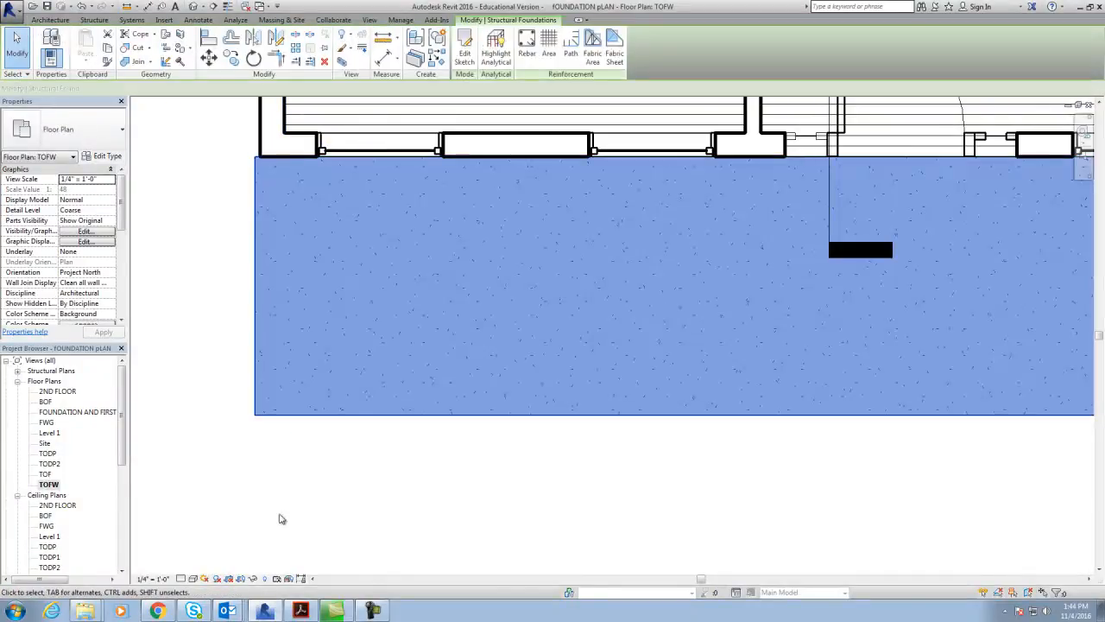
left_click(252, 578)
left_click(298, 550)
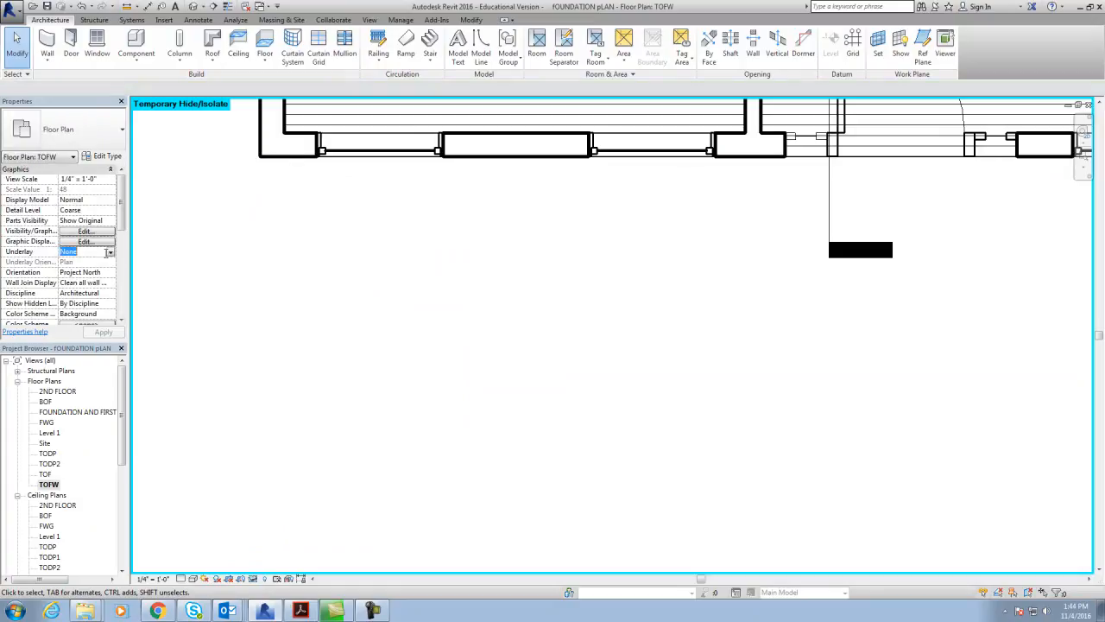
Step: Try BOF, TOF and TOFW as the floor plan's underlay
left_click(110, 252)
left_click(67, 270)
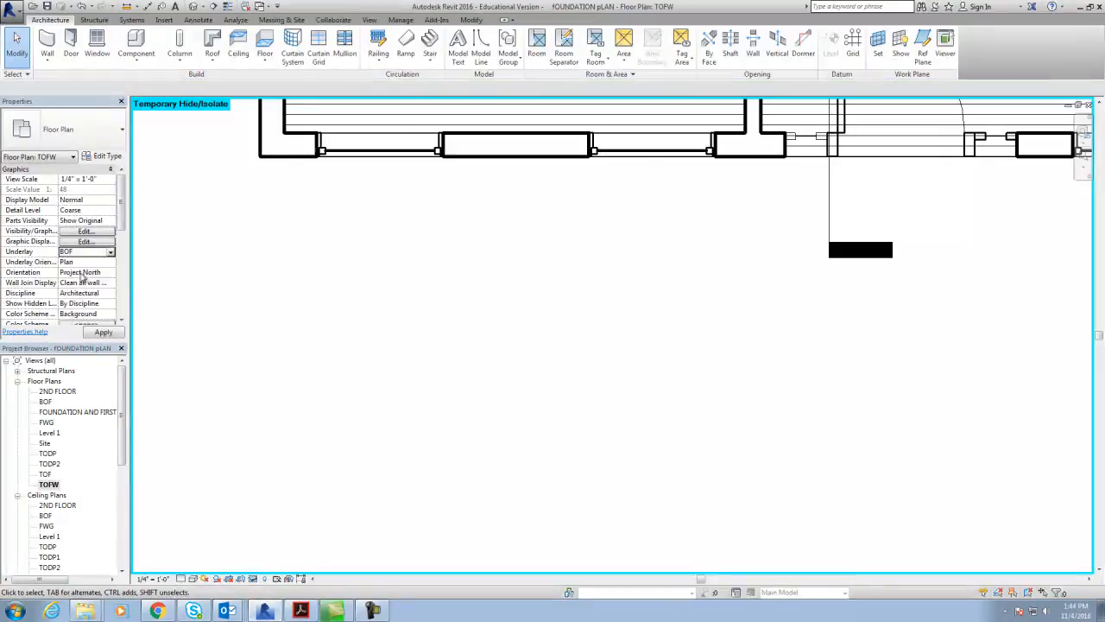
left_click(110, 252)
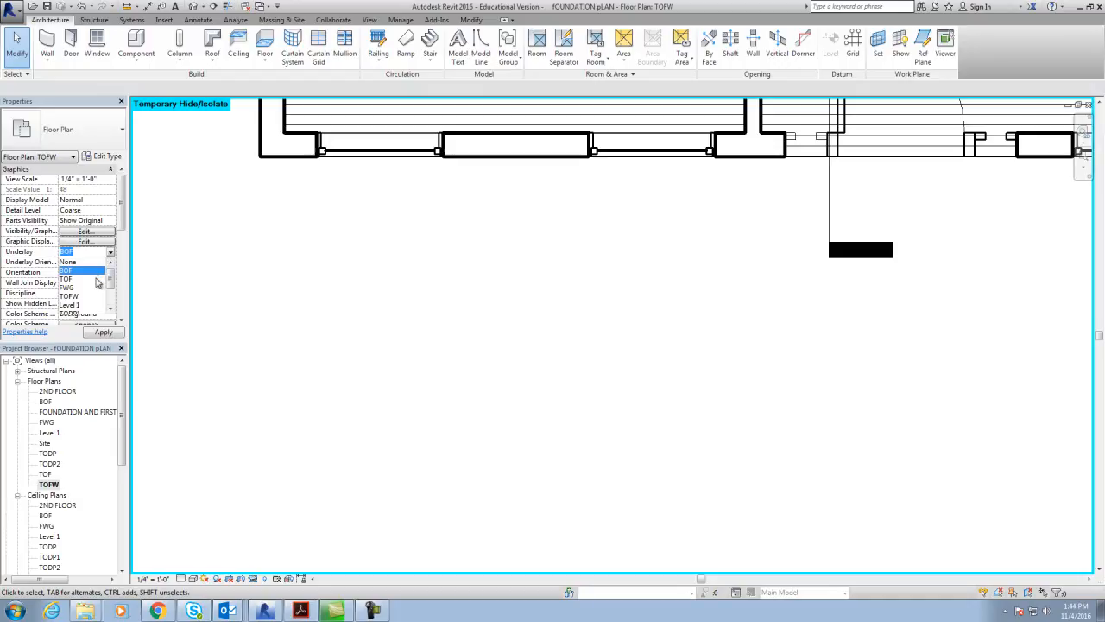
left_click(96, 281)
left_click(109, 253)
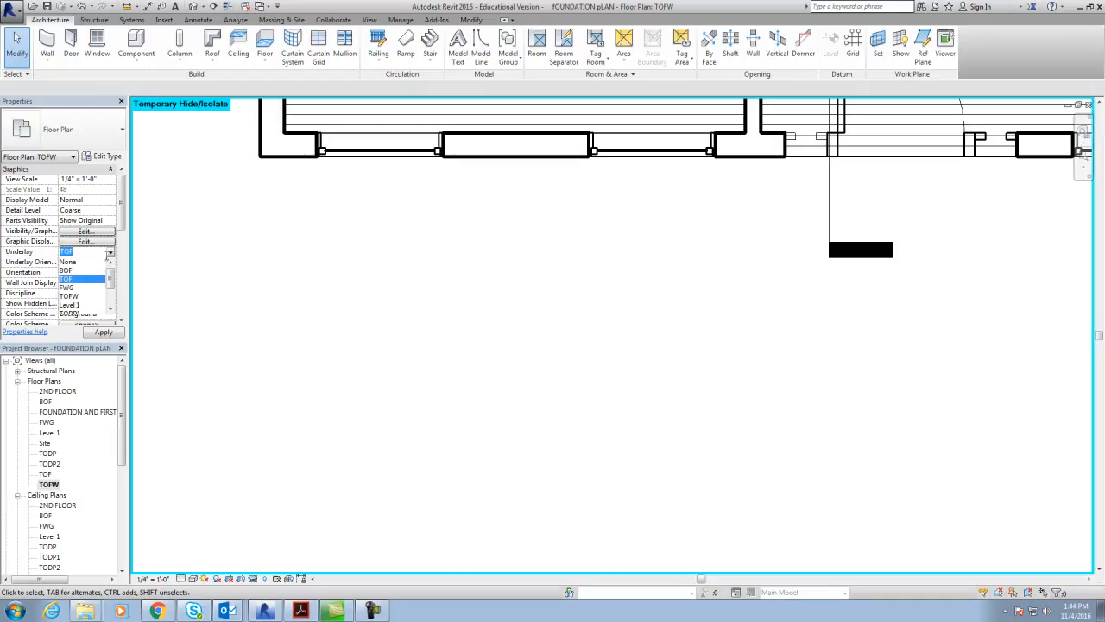
left_click_drag(112, 282, 112, 285)
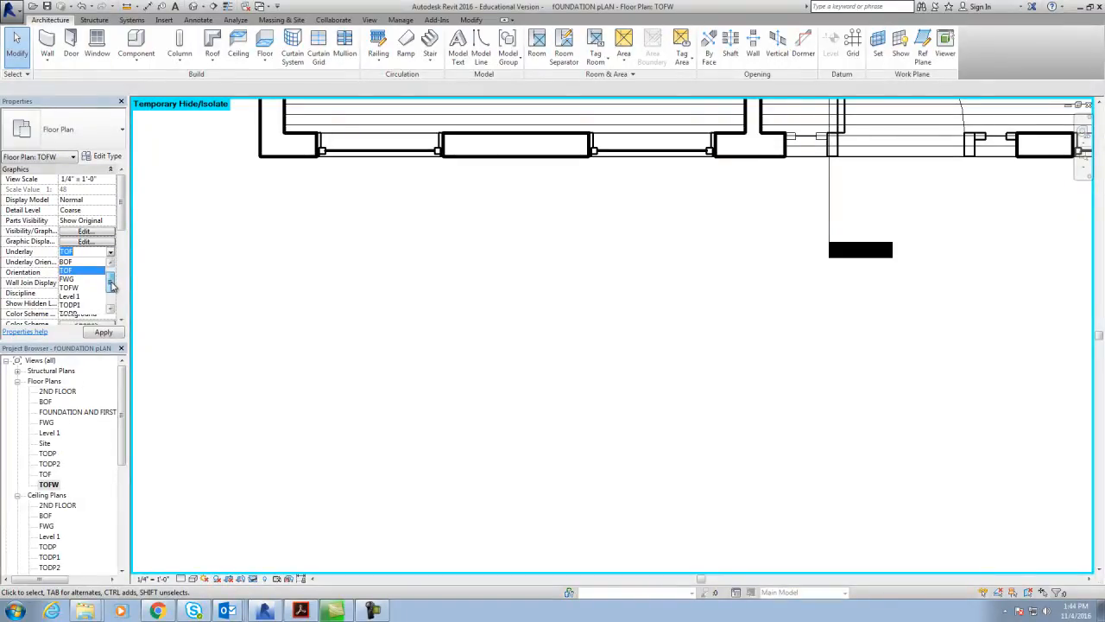
left_click(74, 289)
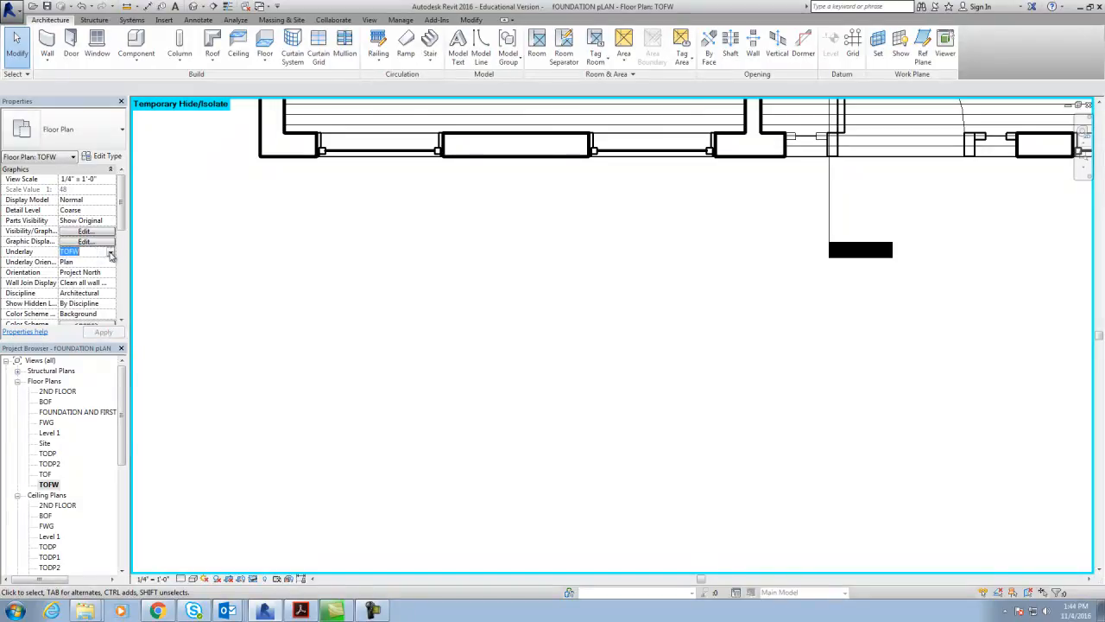
Step: Set the floor plan's underlay to TOF and apply it
left_click(110, 253)
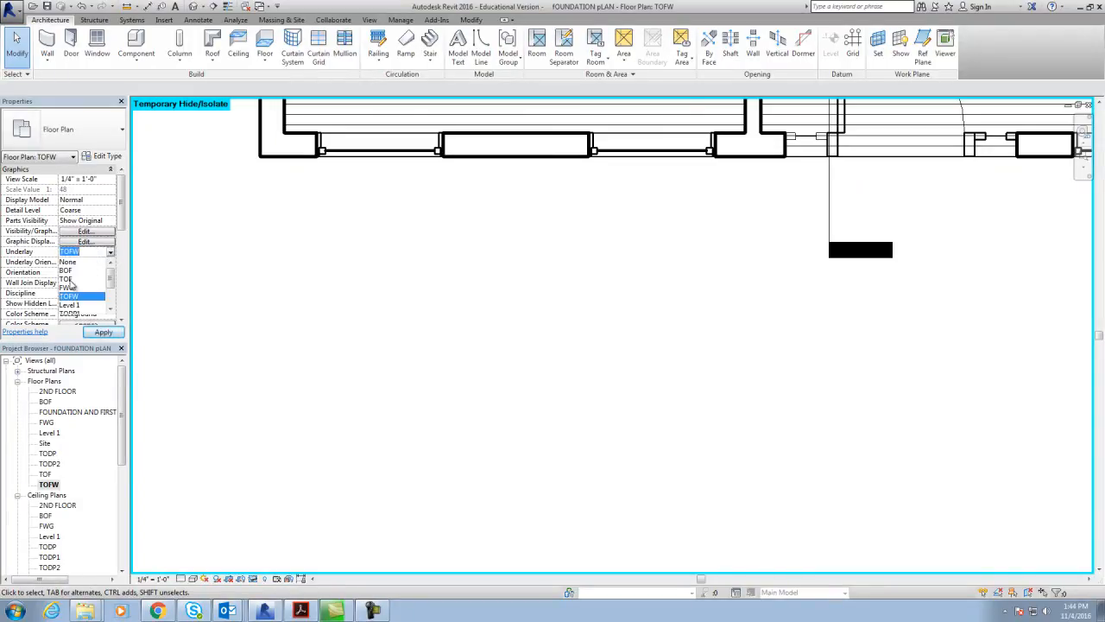
left_click(70, 281)
left_click(104, 333)
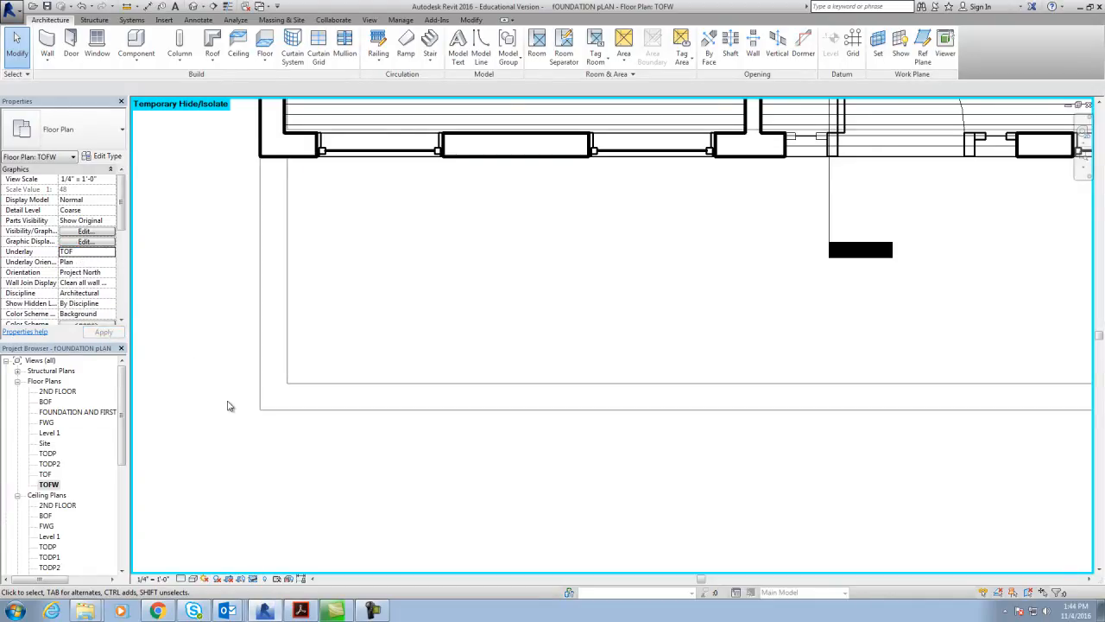
Step: Place an 8X8 architectural column just inside the porch foundation wall's left front corner
scroll(422, 341, "up", 1)
scroll(423, 341, "down", 2)
scroll(309, 196, "down", 1)
middle_click_drag(312, 362, 310, 381)
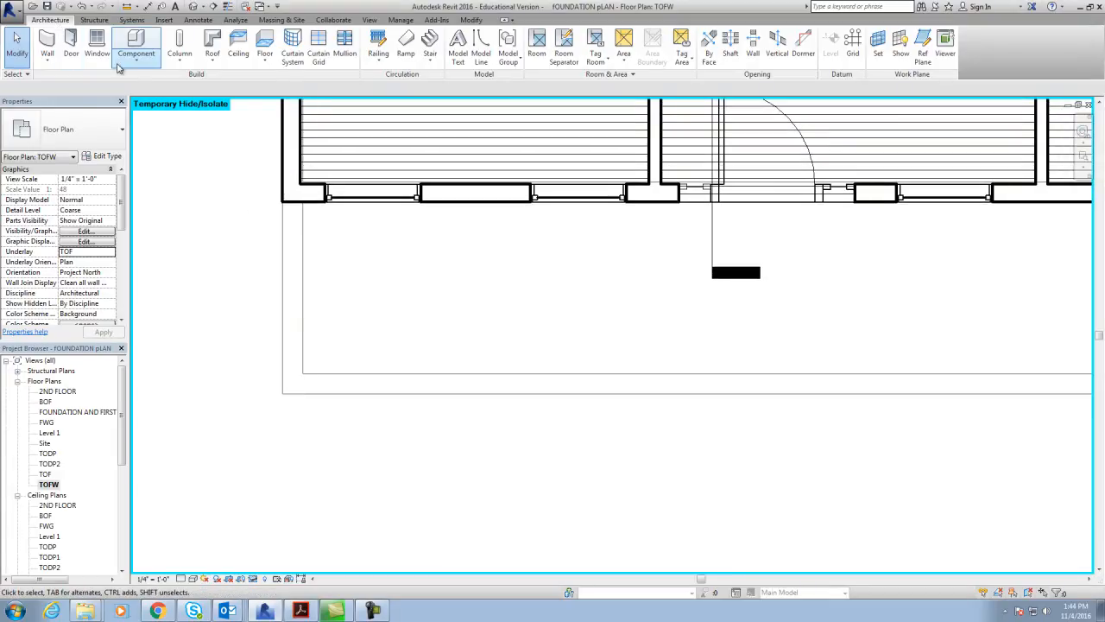
left_click(182, 64)
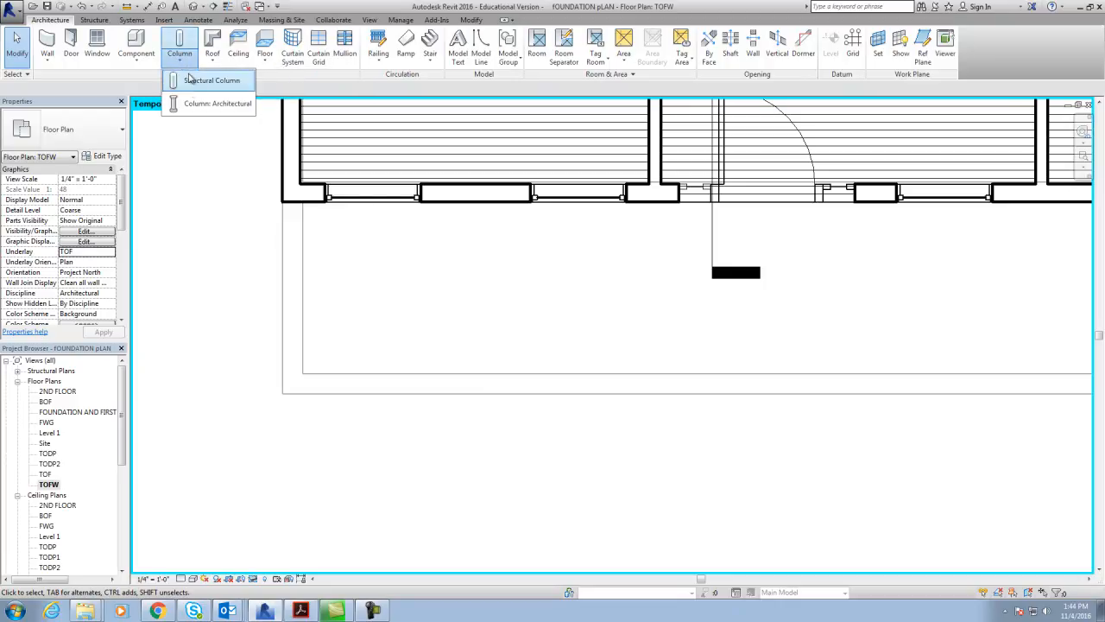
left_click(211, 104)
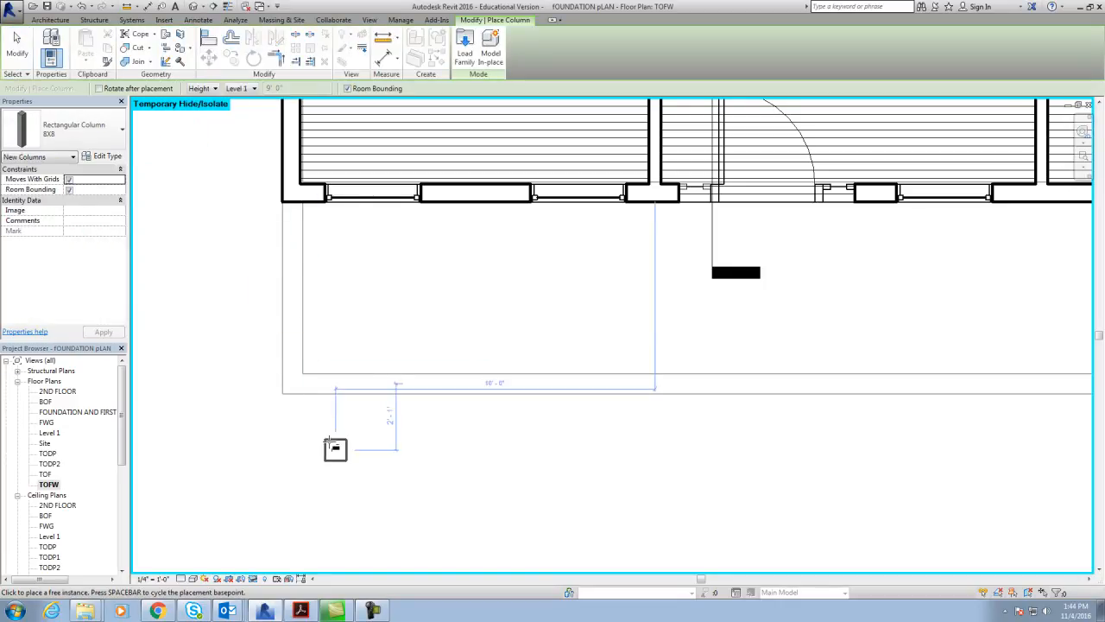
scroll(335, 450, "up", 5)
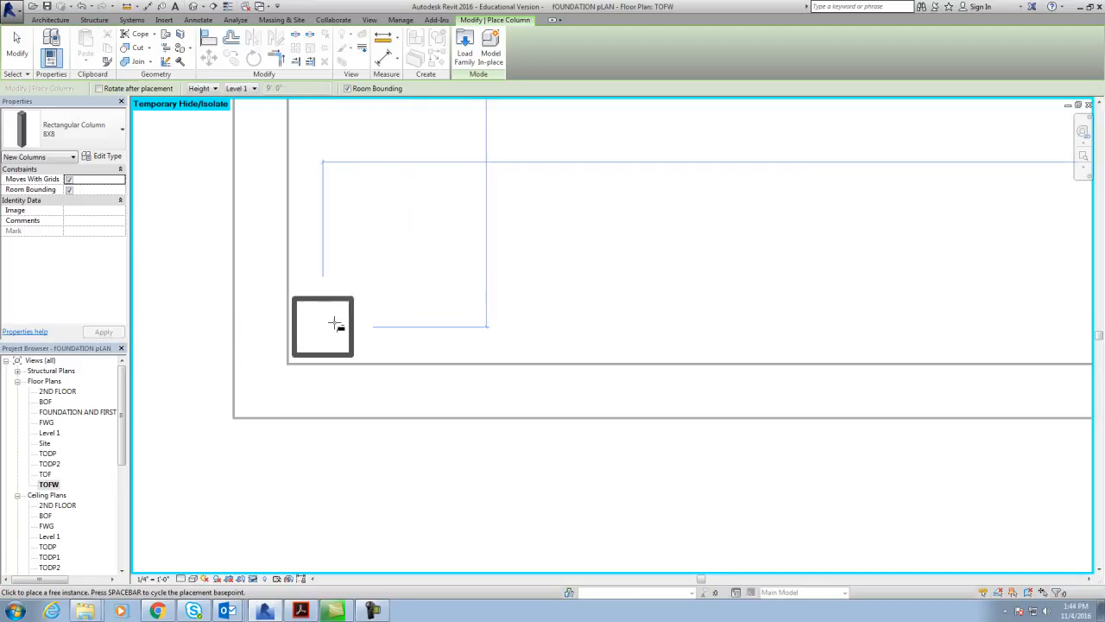
left_click(370, 312)
Step: Place a second 8X8 column just inside the porch foundation wall's right front corner and end column placement
scroll(424, 357, "down", 2)
scroll(480, 393, "down", 5)
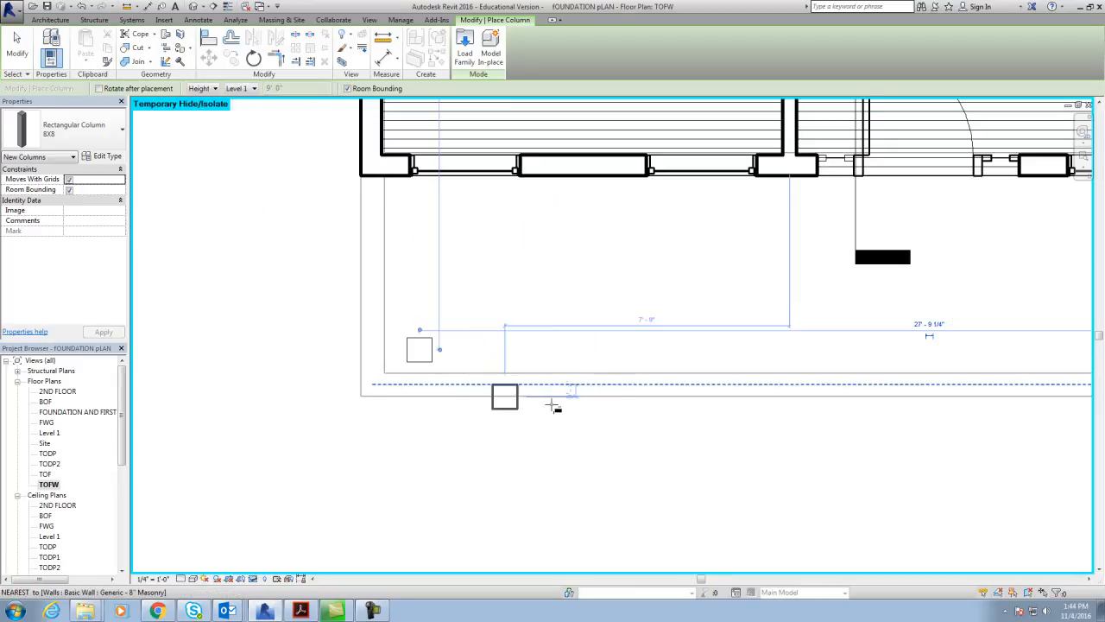
scroll(740, 399, "up", 3)
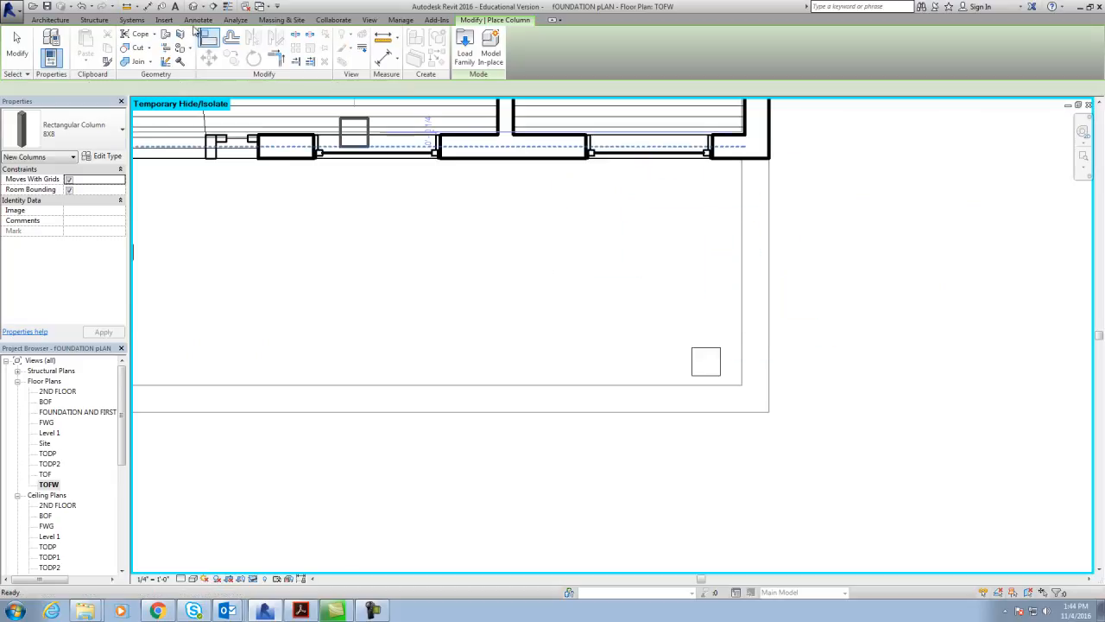
key("Escape")
key("Escape")
Step: Align the right corner column with the outer faces of the porch foundation's front and right walls
left_click(473, 20)
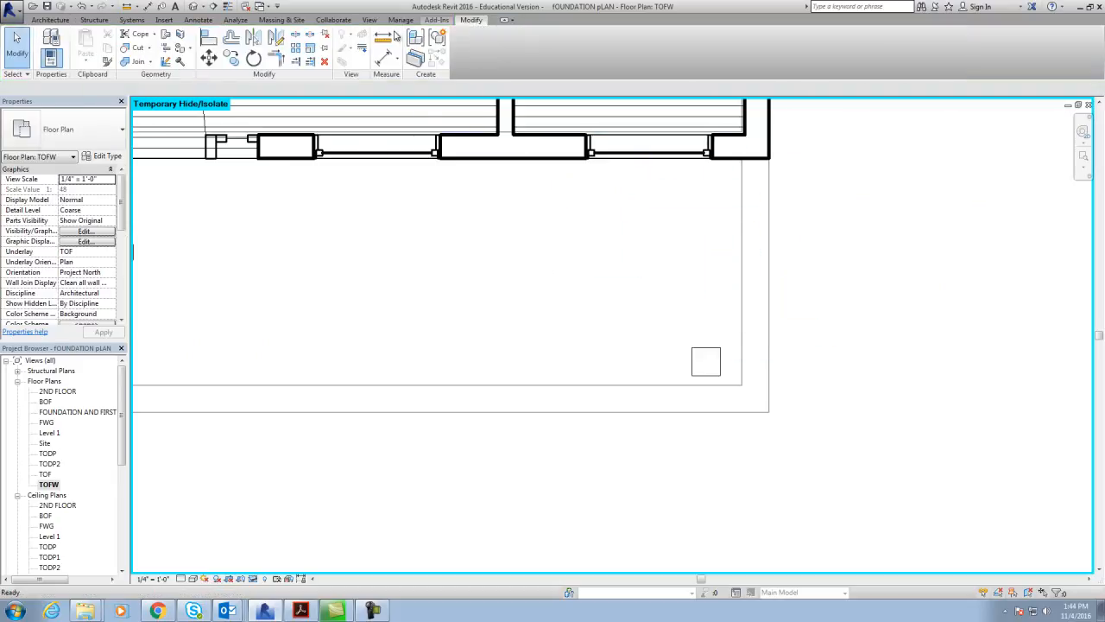
left_click(209, 39)
left_click(715, 412)
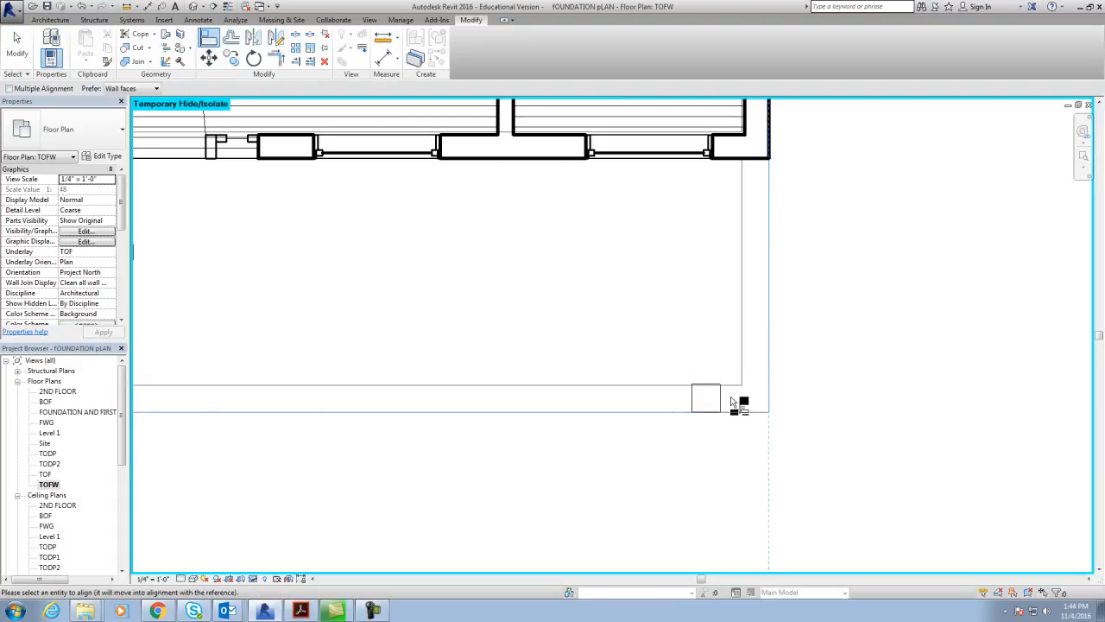
left_click(721, 398)
Step: Align the left corner column with the outer faces of the porch foundation's left and front walls and end the Align command
scroll(738, 449, "down", 4)
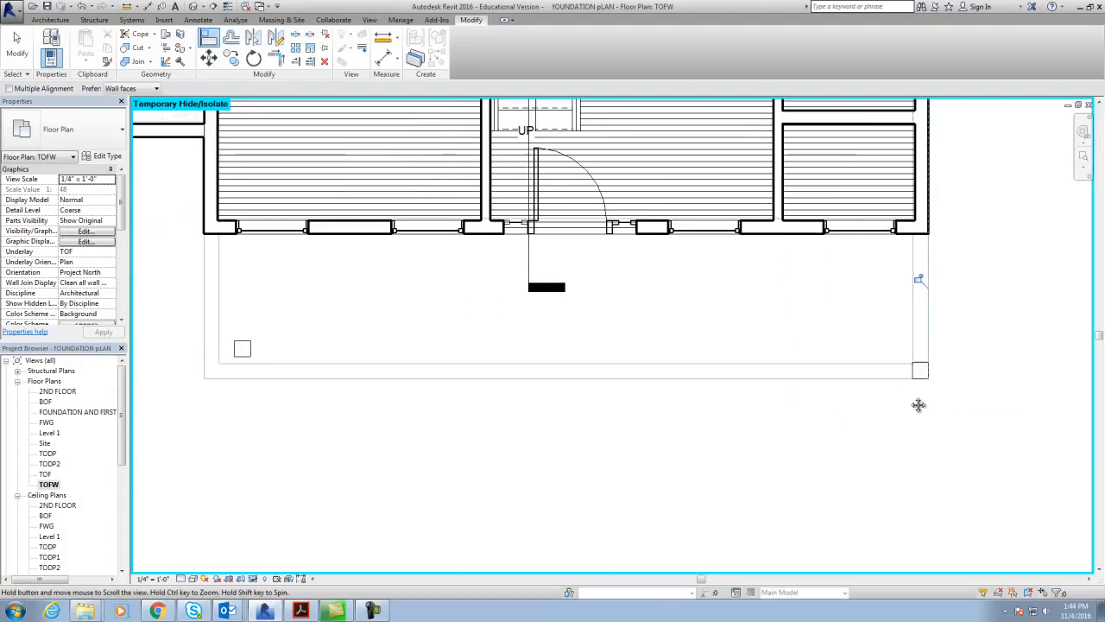
scroll(429, 410, "up", 2)
left_click(353, 339)
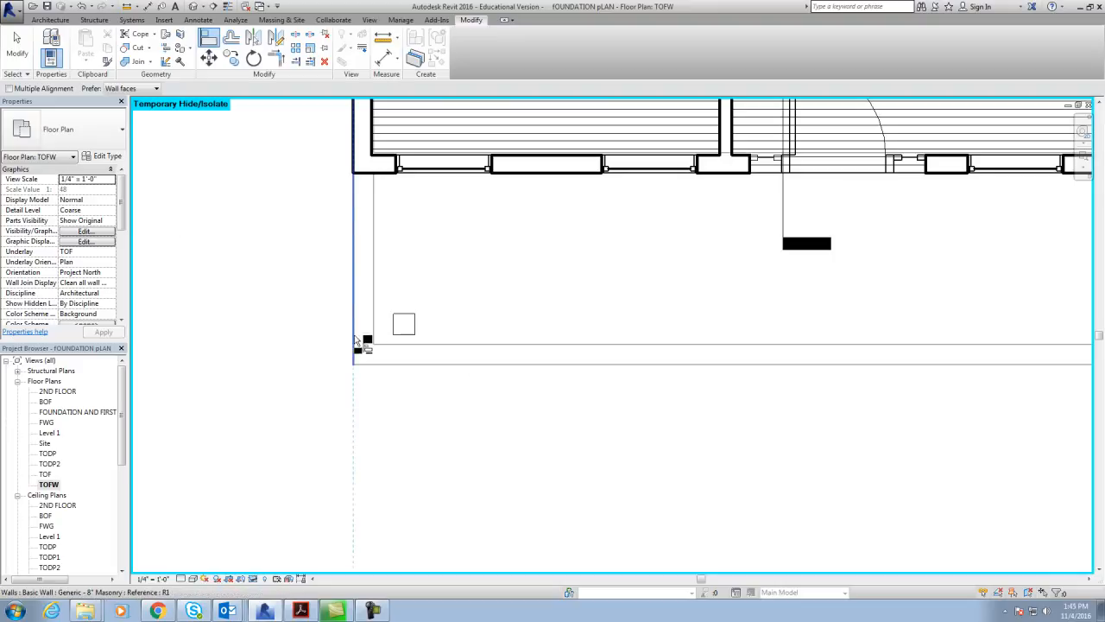
left_click(395, 328)
left_click(396, 363)
left_click(370, 338)
scroll(384, 411, "up", 1)
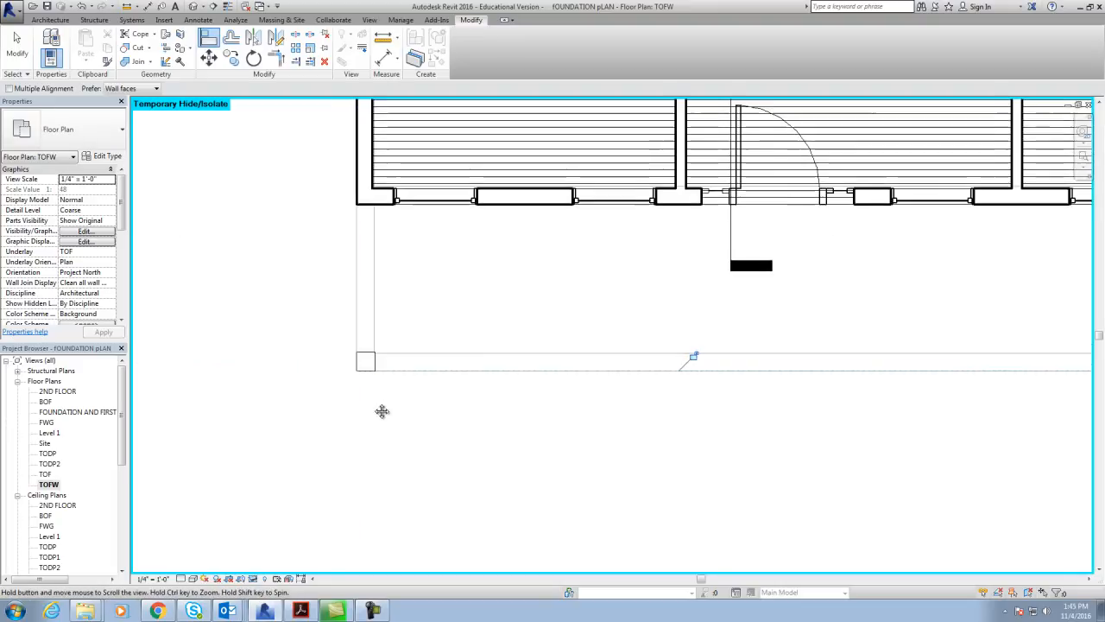
middle_click_drag(394, 409, 281, 406)
scroll(316, 404, "down", 1)
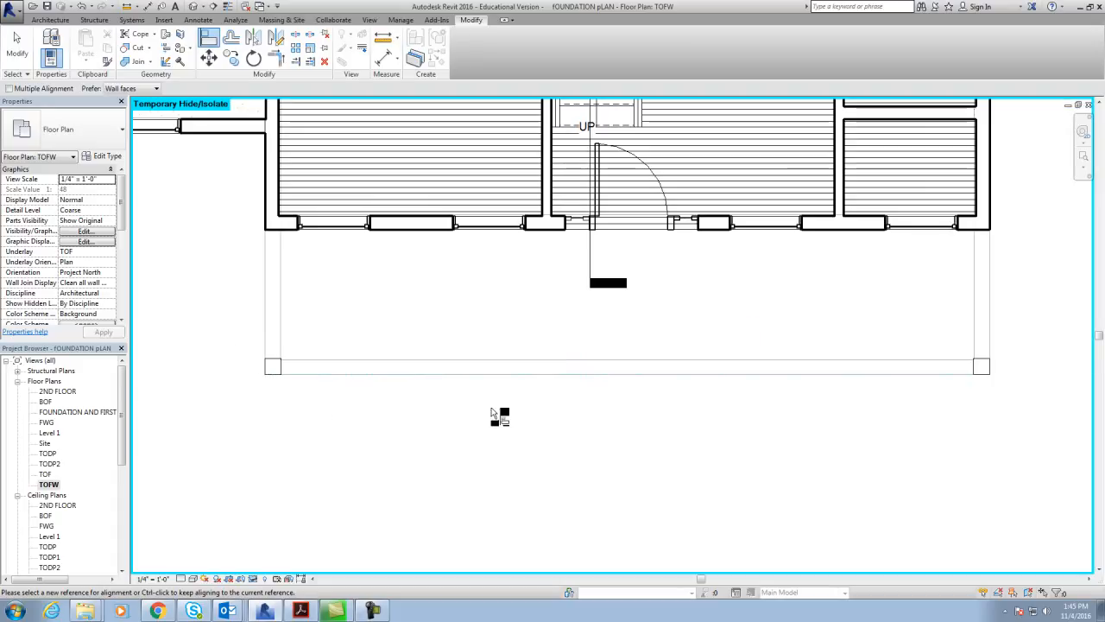
key("Escape")
Step: Copy the left corner column twice along the front foundation wall, with spacings of about 8'-3" and 8'-10" from left to right
left_click(276, 366)
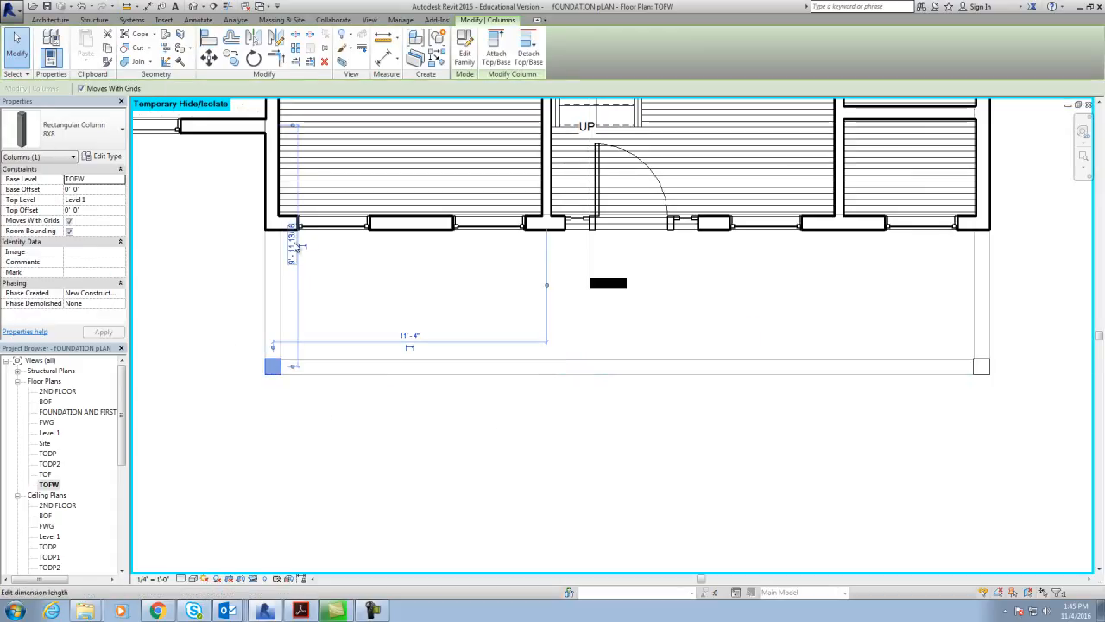
left_click(231, 62)
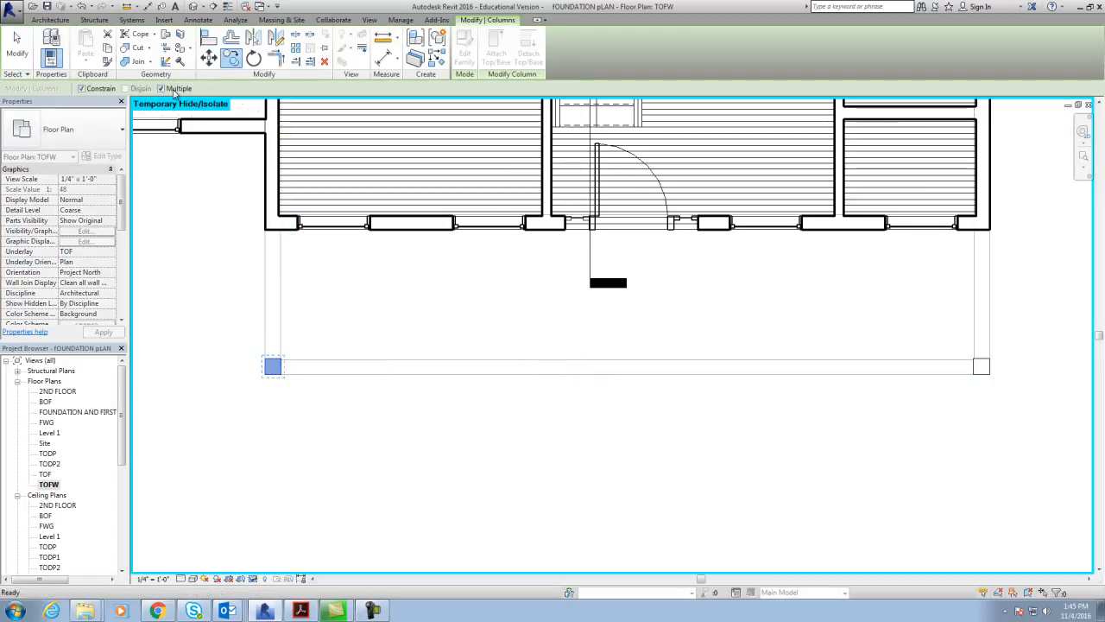
left_click(276, 367)
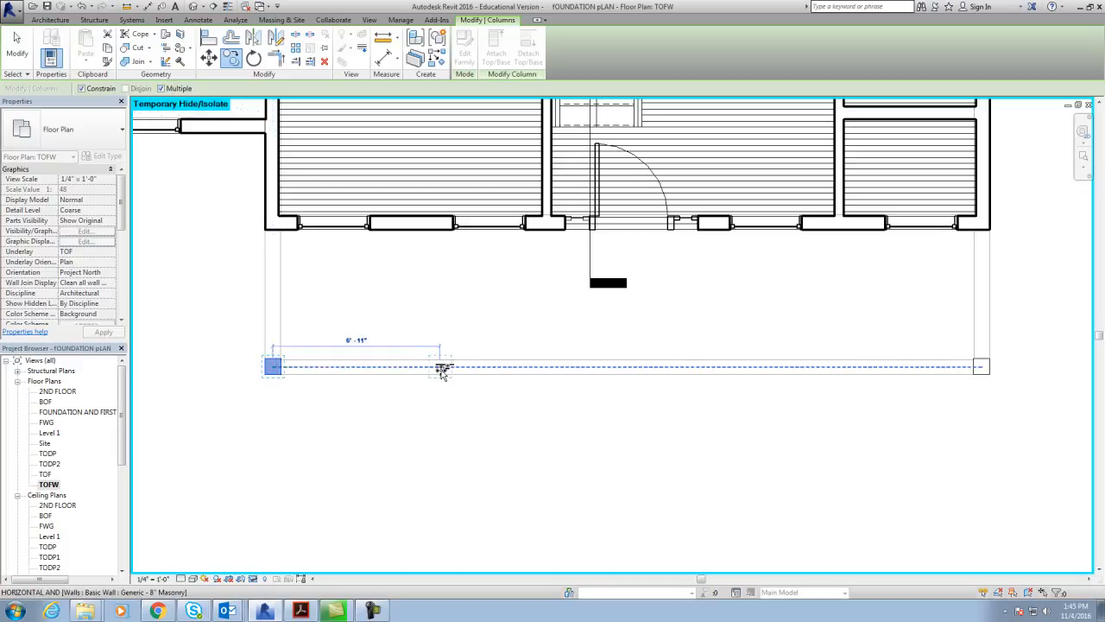
left_click(471, 368)
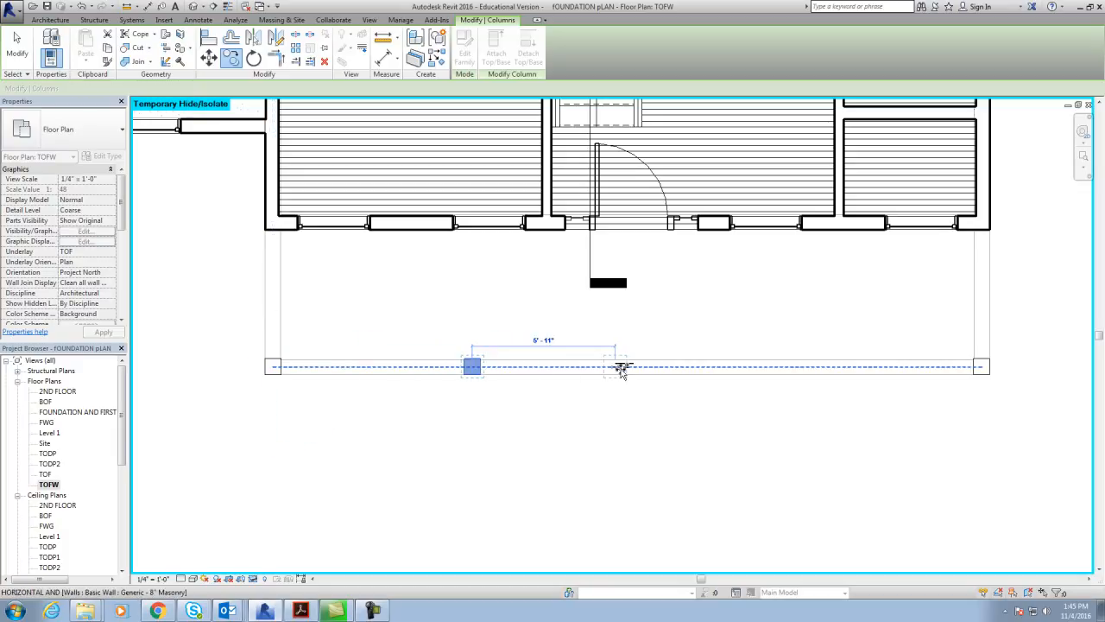
left_click(684, 367)
key("Escape")
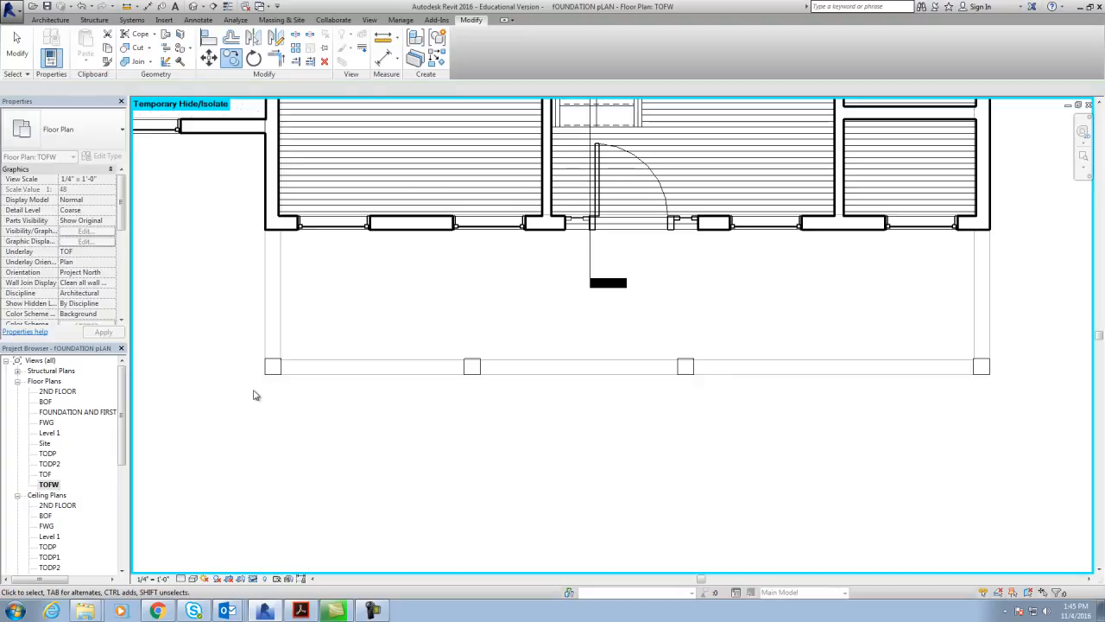
scroll(253, 394, "up", 2)
scroll(269, 375, "down", 1)
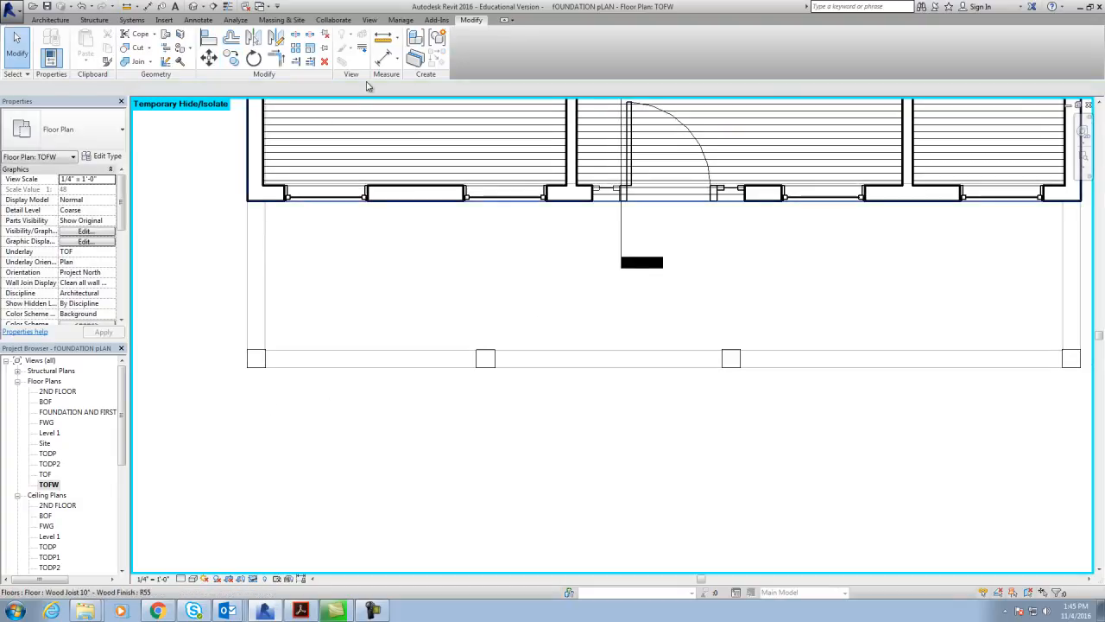
left_click(197, 19)
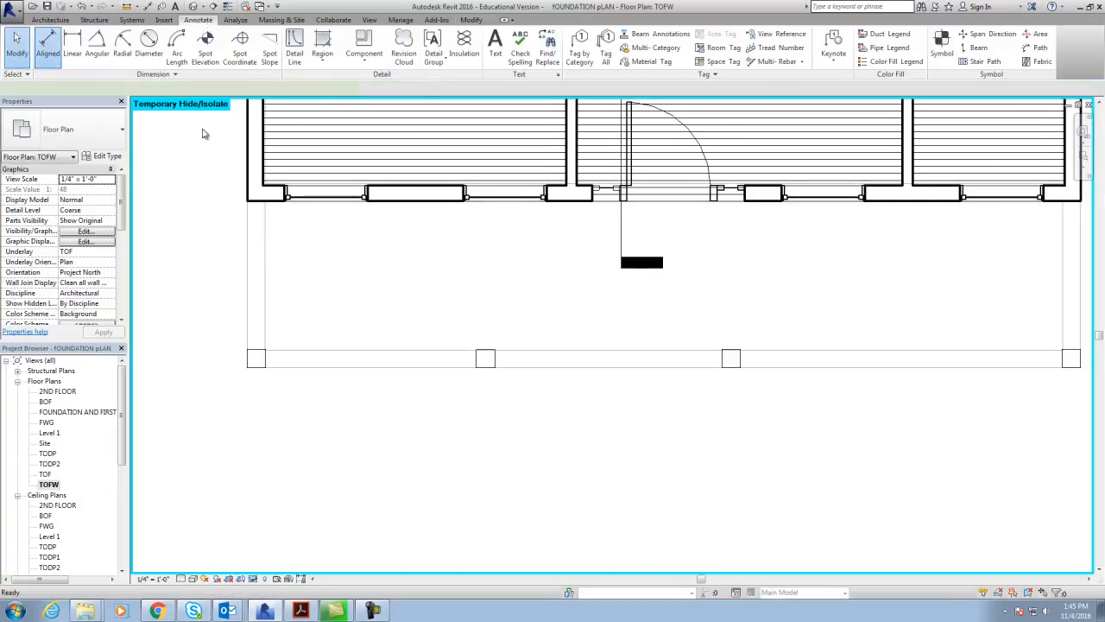
left_click(48, 45)
left_click(258, 362)
left_click(488, 366)
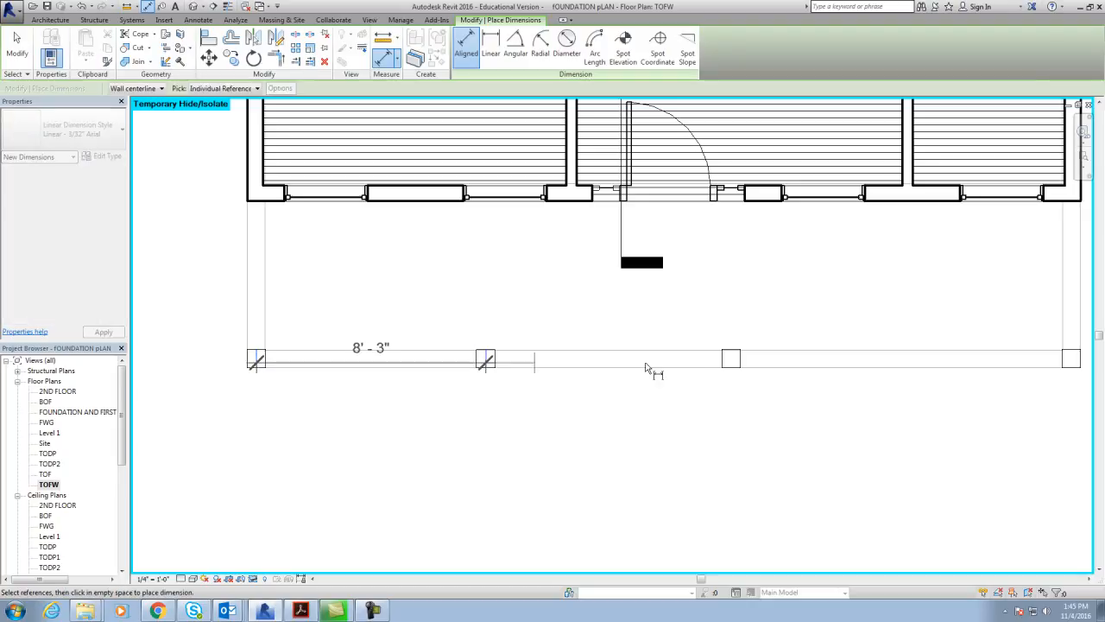
left_click(733, 366)
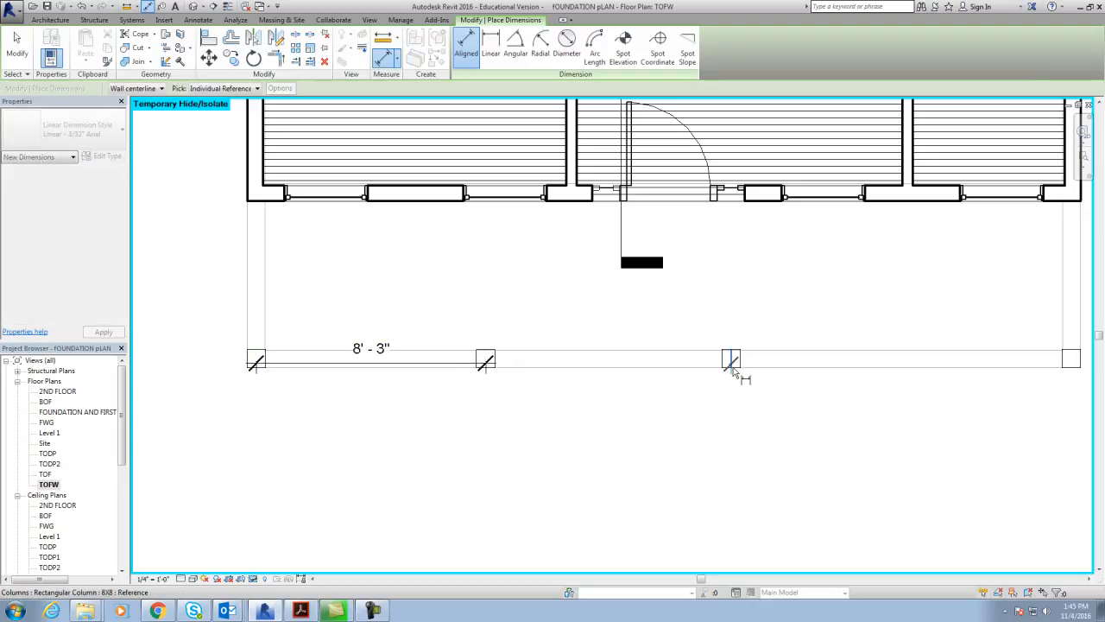
key("Escape")
key("Escape")
left_click(378, 354)
key("Delete")
Step: Add one aligned dimension string through the centres of all four porch columns, place it in front of the porch and make its segments equal
left_click(48, 43)
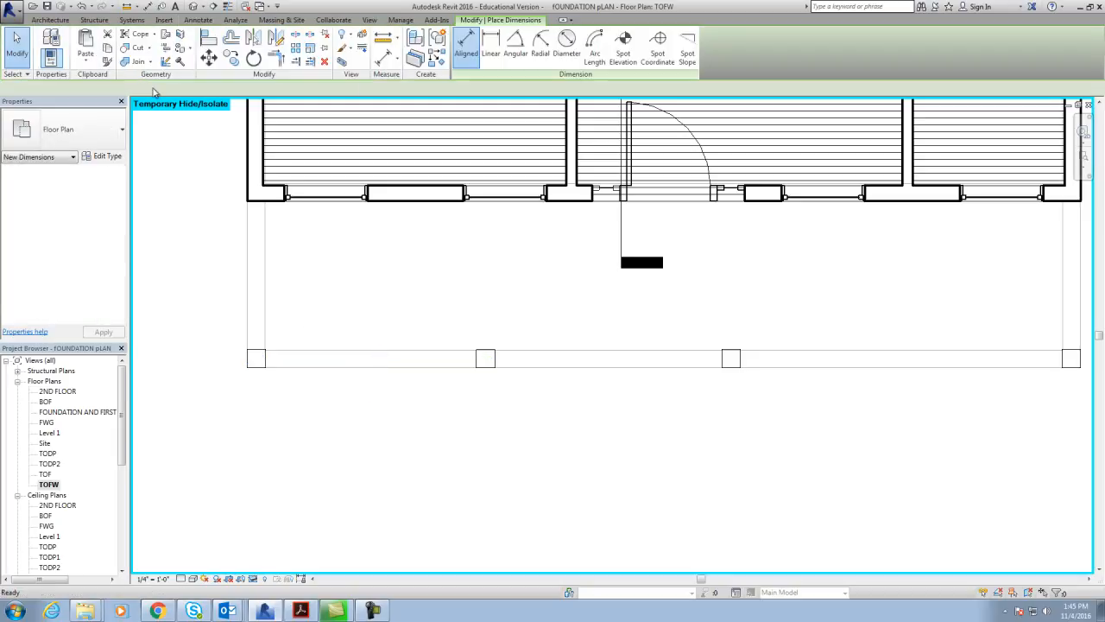
left_click(258, 361)
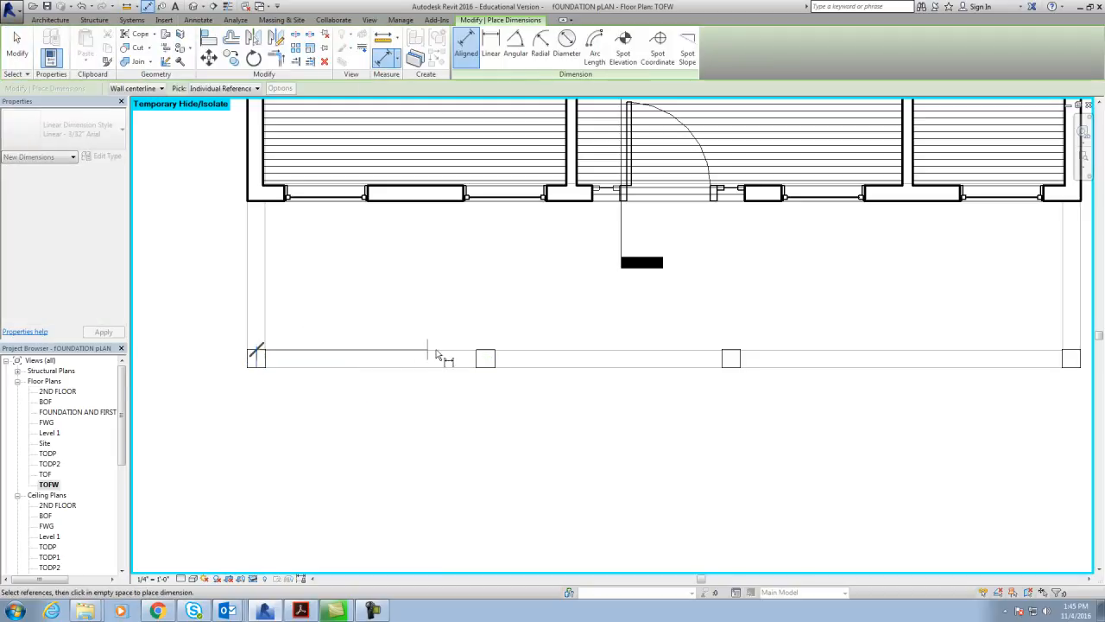
left_click(487, 363)
left_click(731, 364)
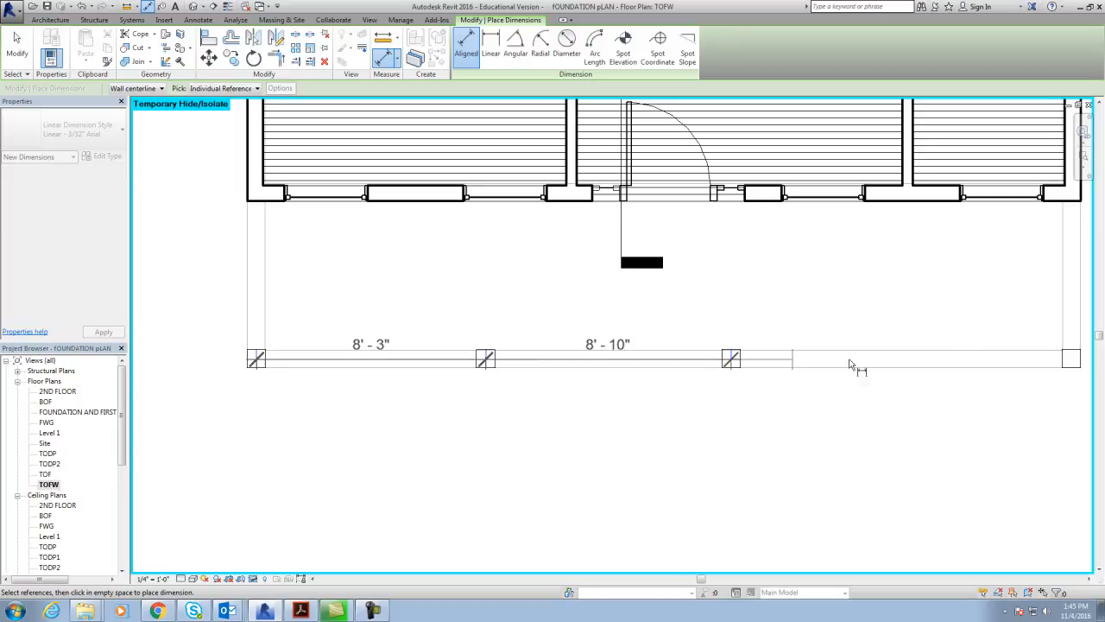
left_click(1075, 363)
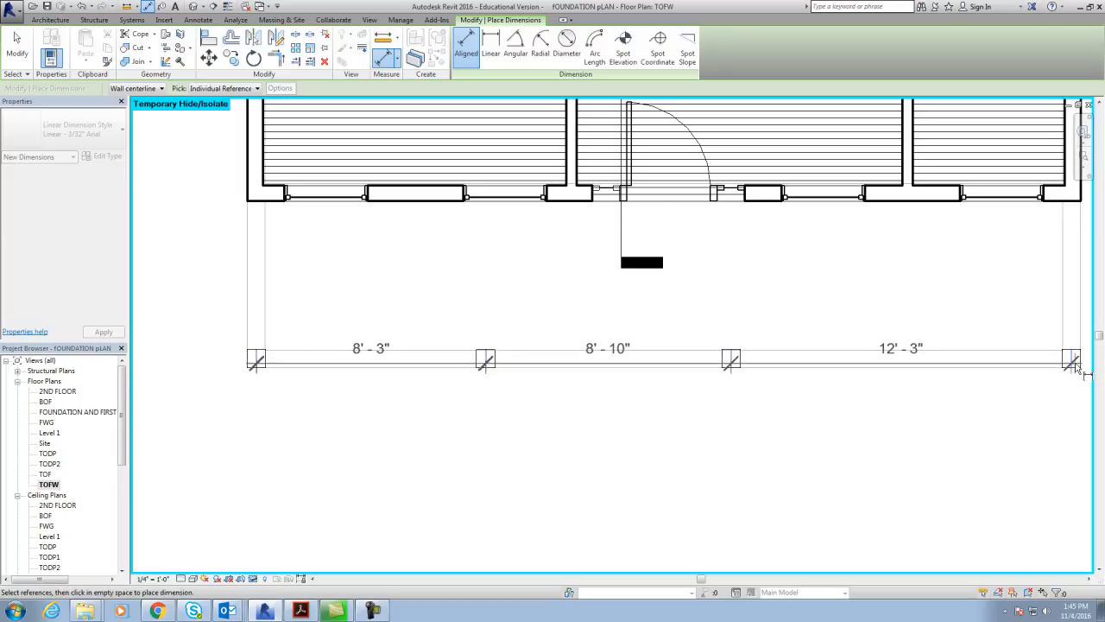
left_click(796, 430)
left_click(663, 380)
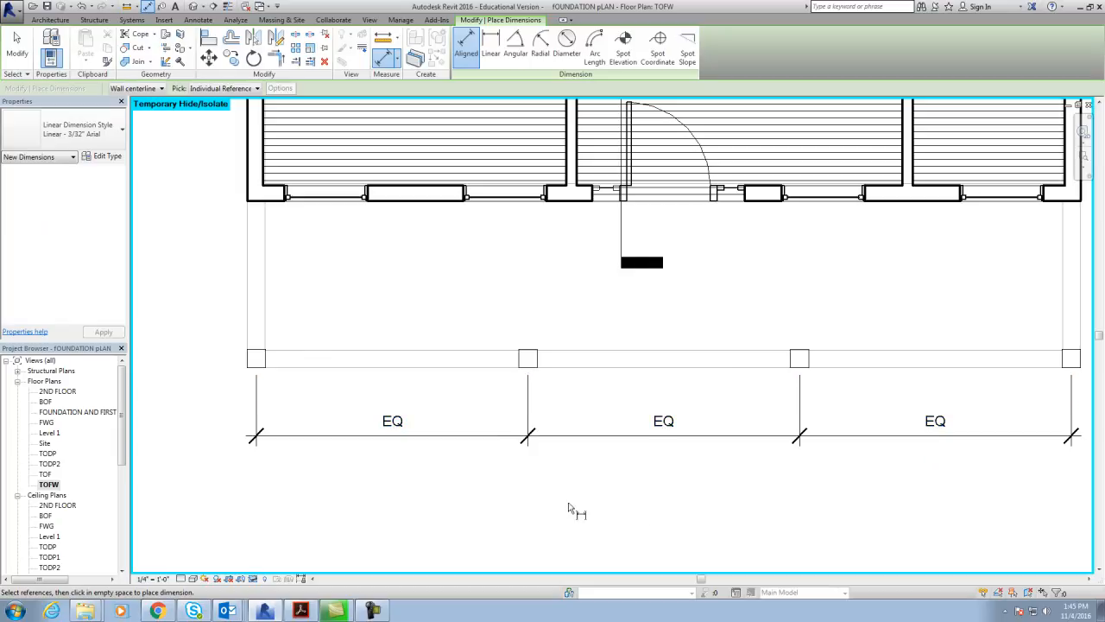
key("Escape")
Step: Delete the EQ dimension string in front of the porch columns
left_click(501, 439)
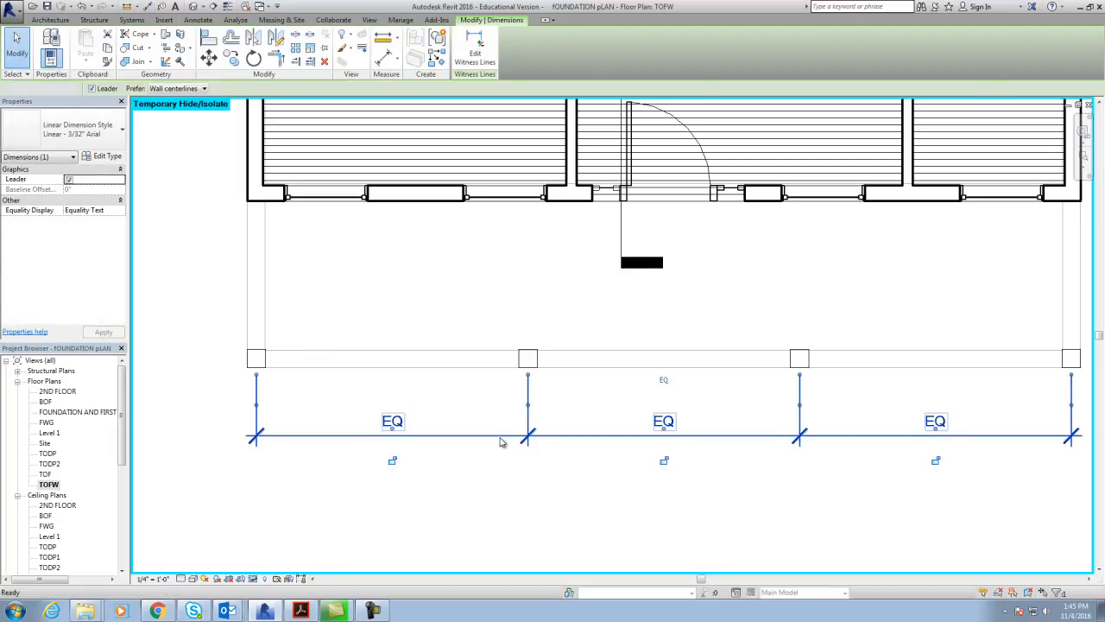
key("Delete")
left_click(748, 490)
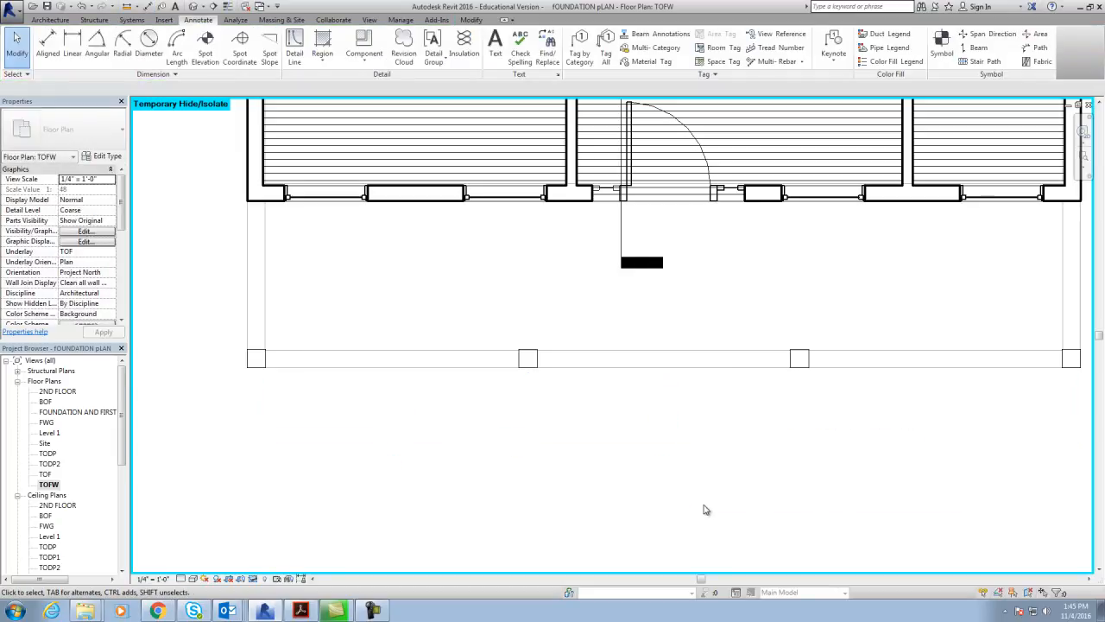
Step: Set the floor plan's underlay to None and apply it
scroll(665, 499, "down", 1)
left_click(87, 251)
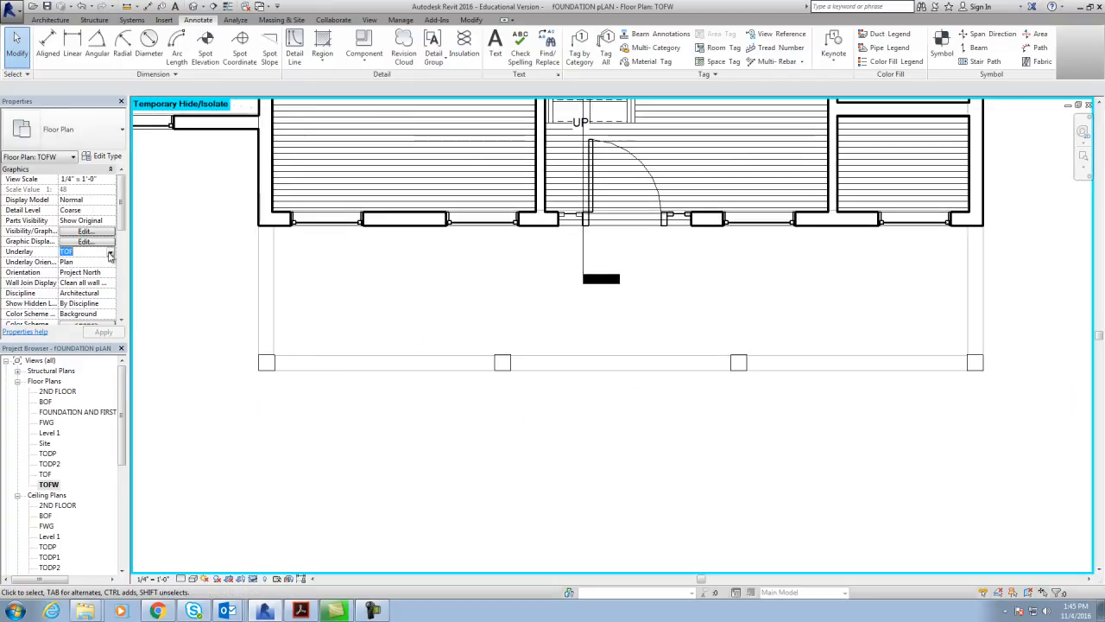
left_click(111, 251)
left_click(76, 261)
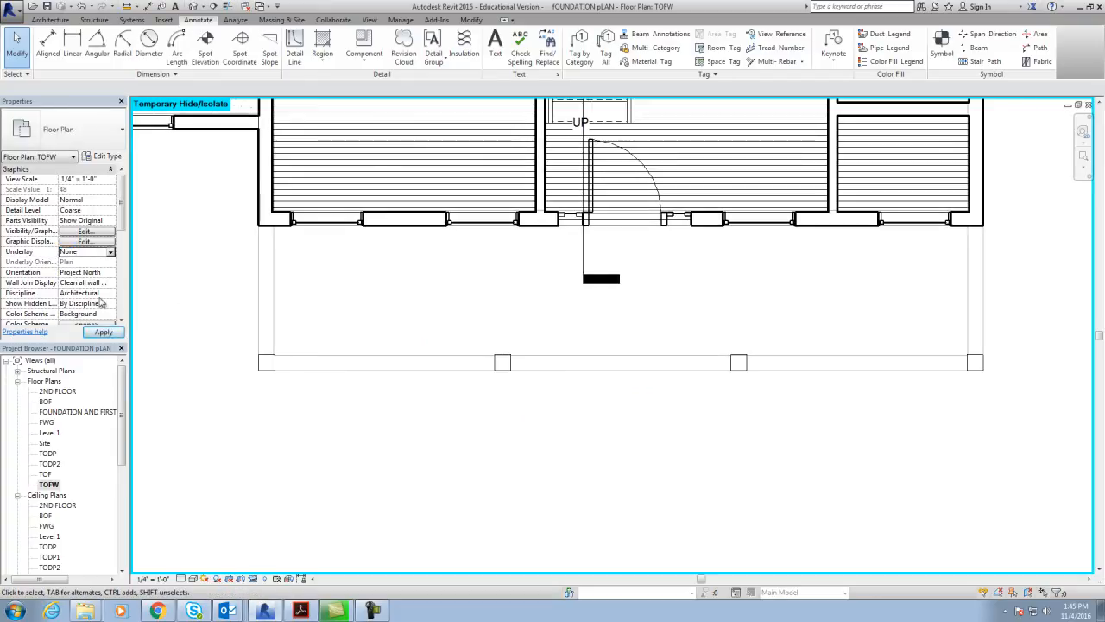
left_click(103, 332)
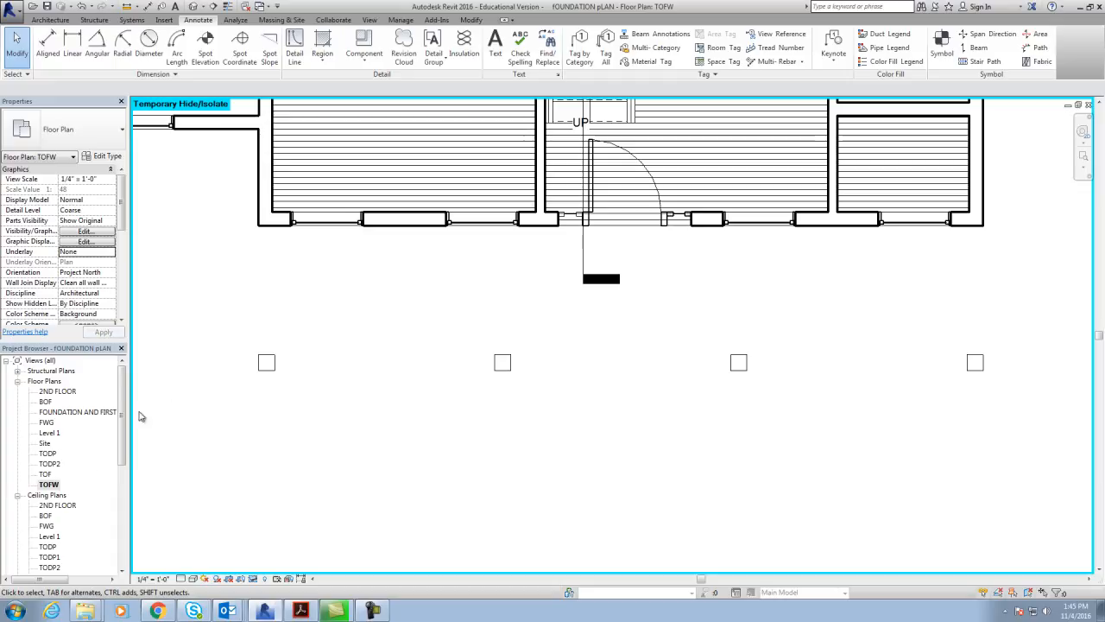
Step: Reset the temporary hide/isolate in the TOFW floor plan
left_click(264, 579)
left_click(293, 568)
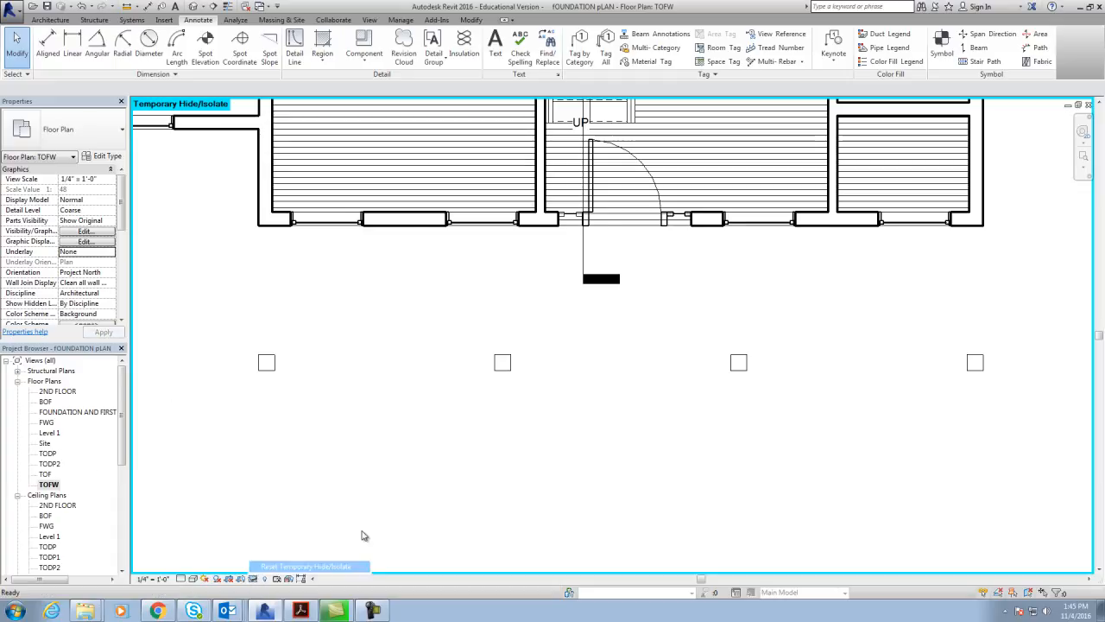
scroll(446, 493, "down", 2)
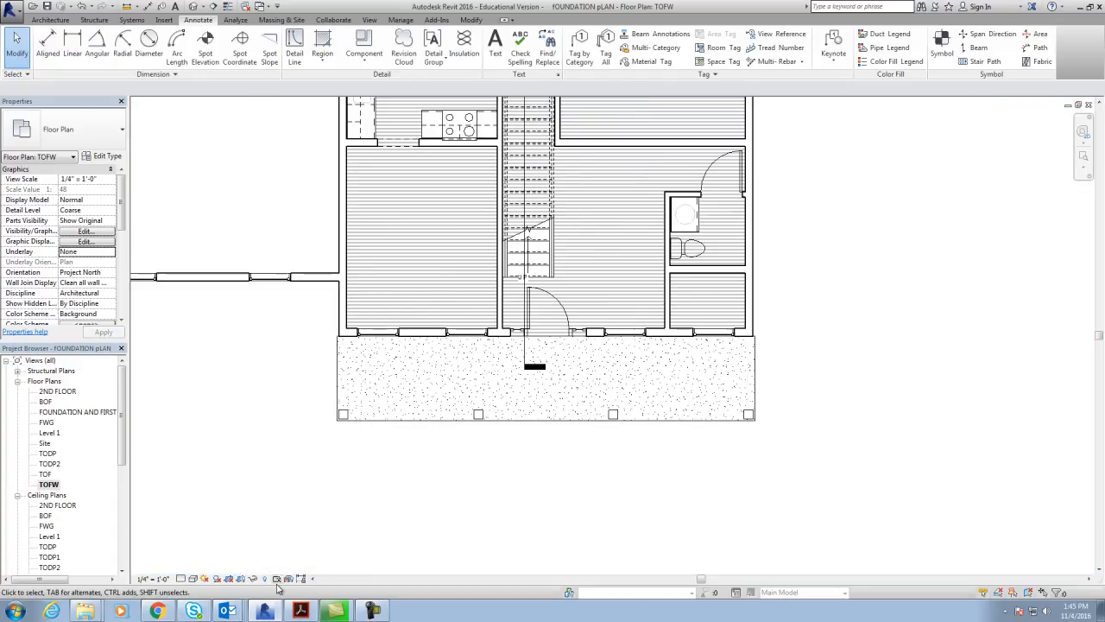
Step: Open the South building elevation and frame the front of the house
left_click_drag(122, 444, 127, 506)
double_click(47, 515)
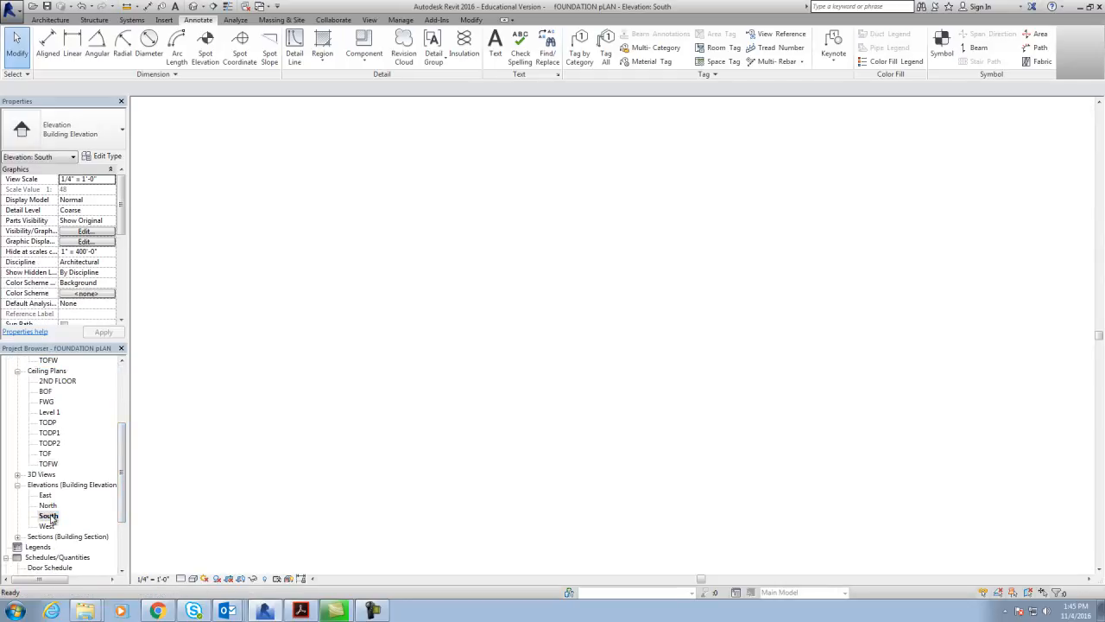
scroll(635, 483, "down", 4)
scroll(656, 492, "down", 3)
middle_click_drag(700, 375, 701, 359)
scroll(708, 414, "up", 3)
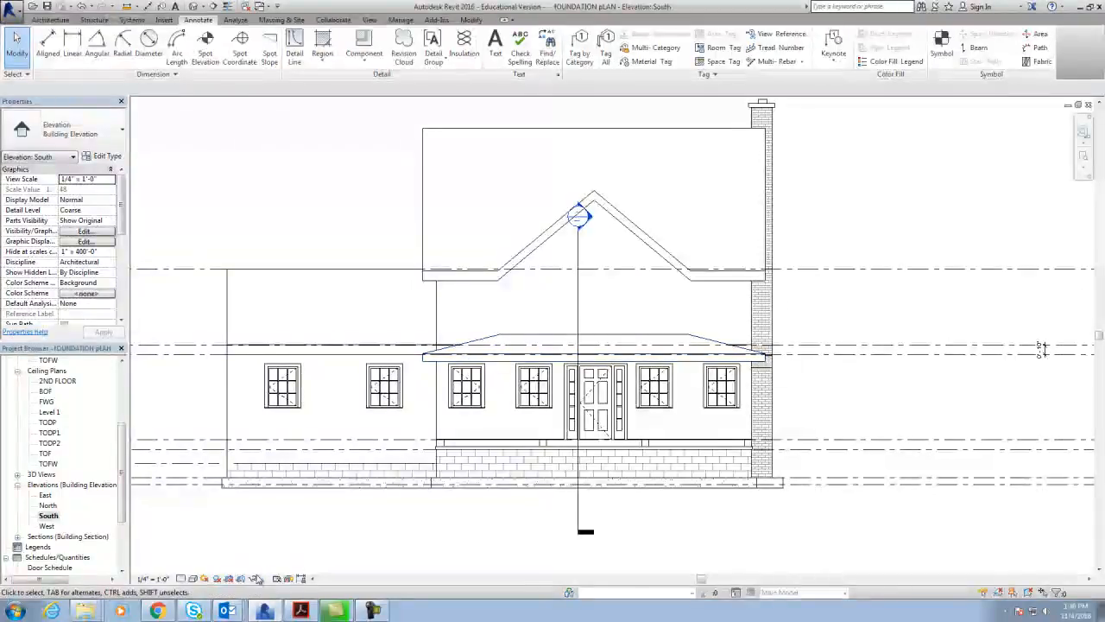
Step: Set the South elevation's detail level to Fine
left_click(192, 577)
left_click(196, 567)
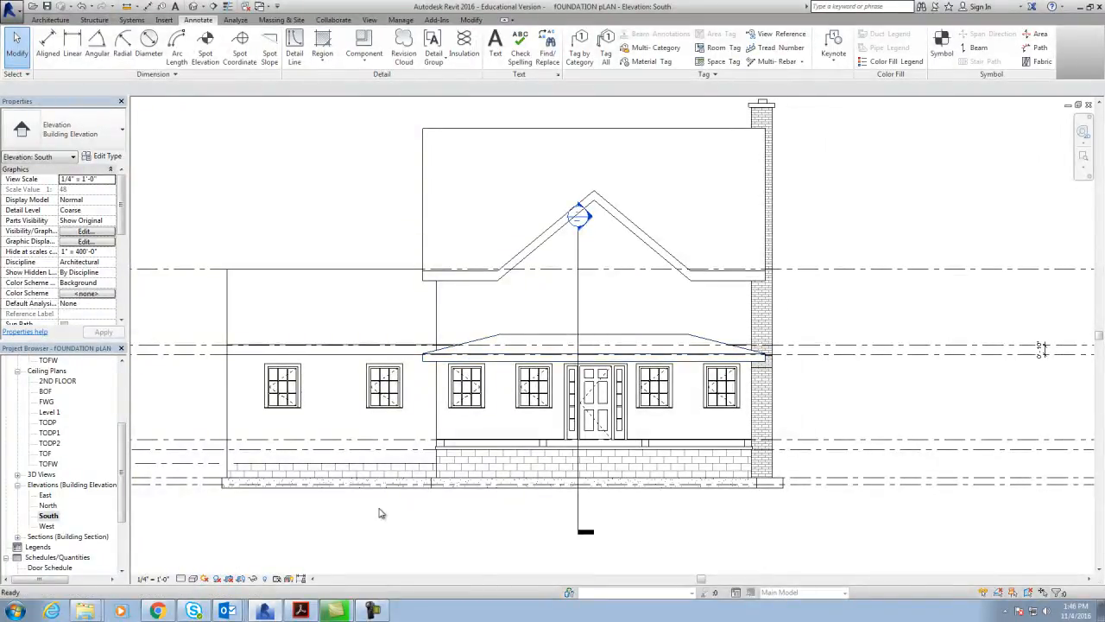
scroll(681, 503, "up", 2)
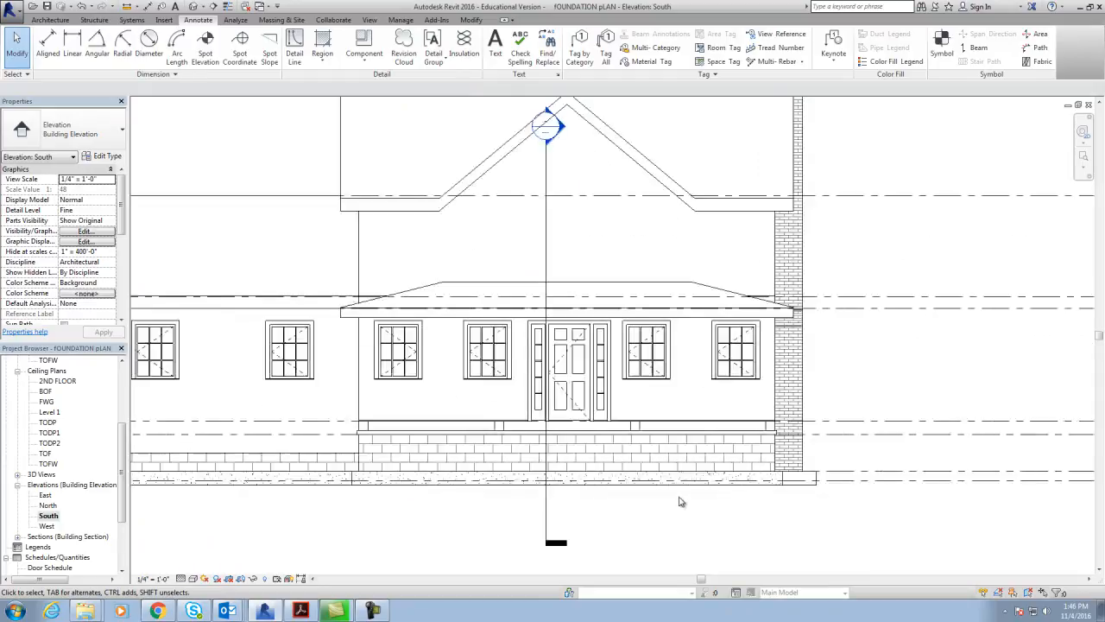
scroll(374, 424, "up", 3)
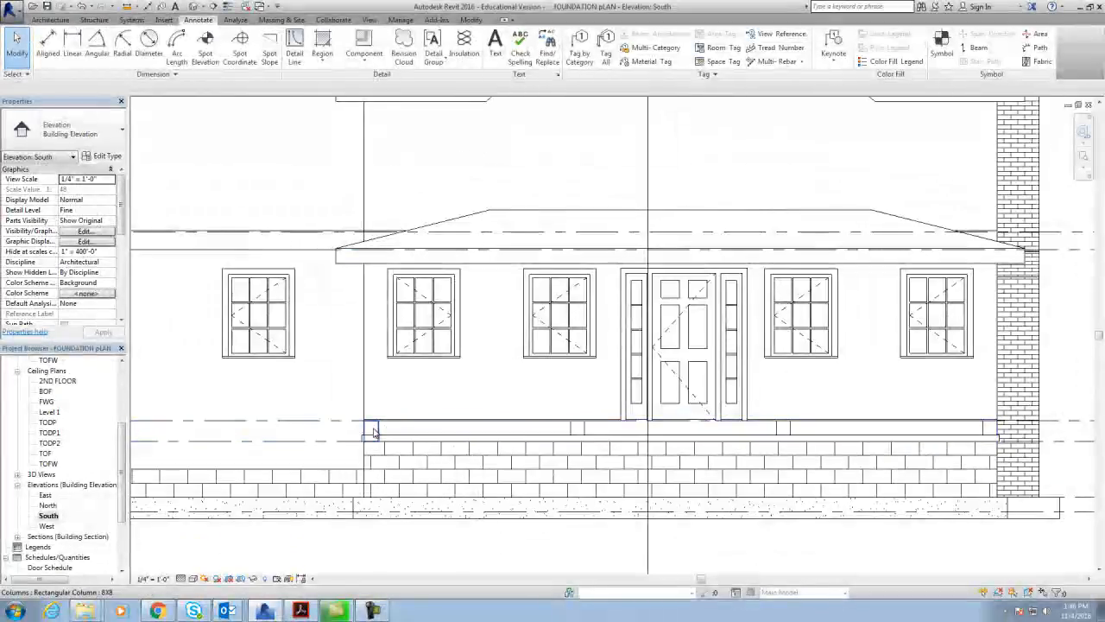
left_click(377, 435)
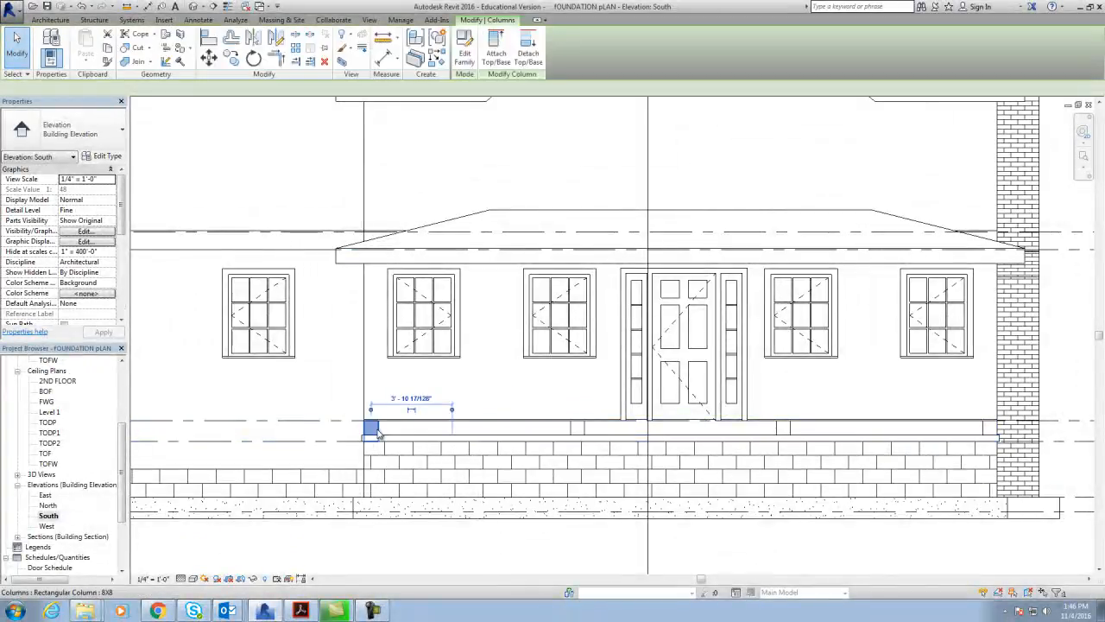
left_click(579, 429, "ctrl")
left_click(784, 429, "ctrl")
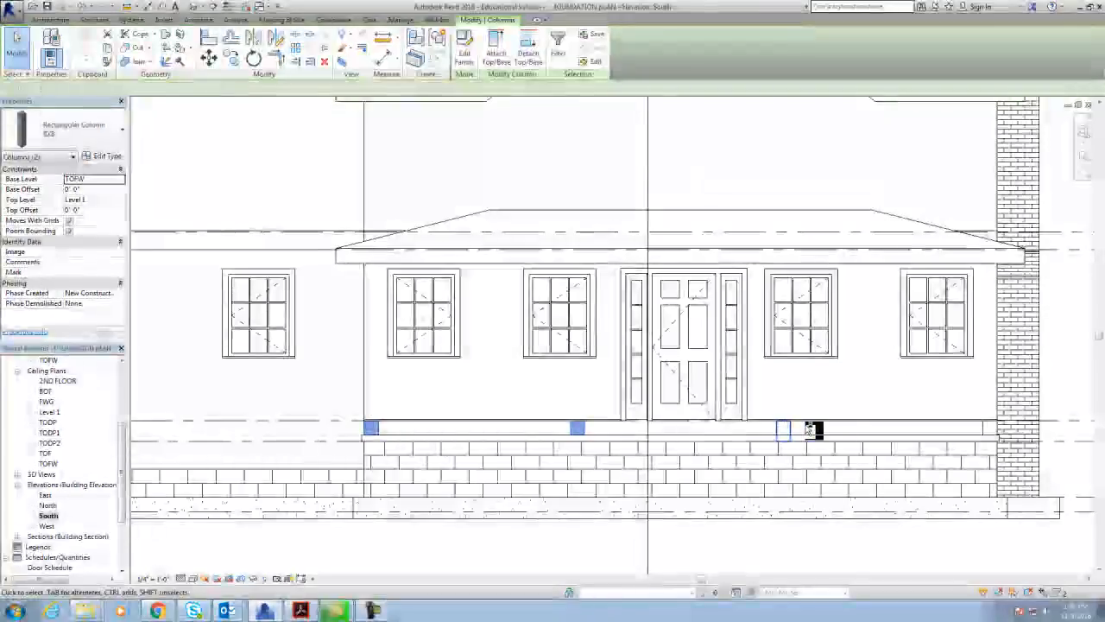
left_click(991, 429, "ctrl")
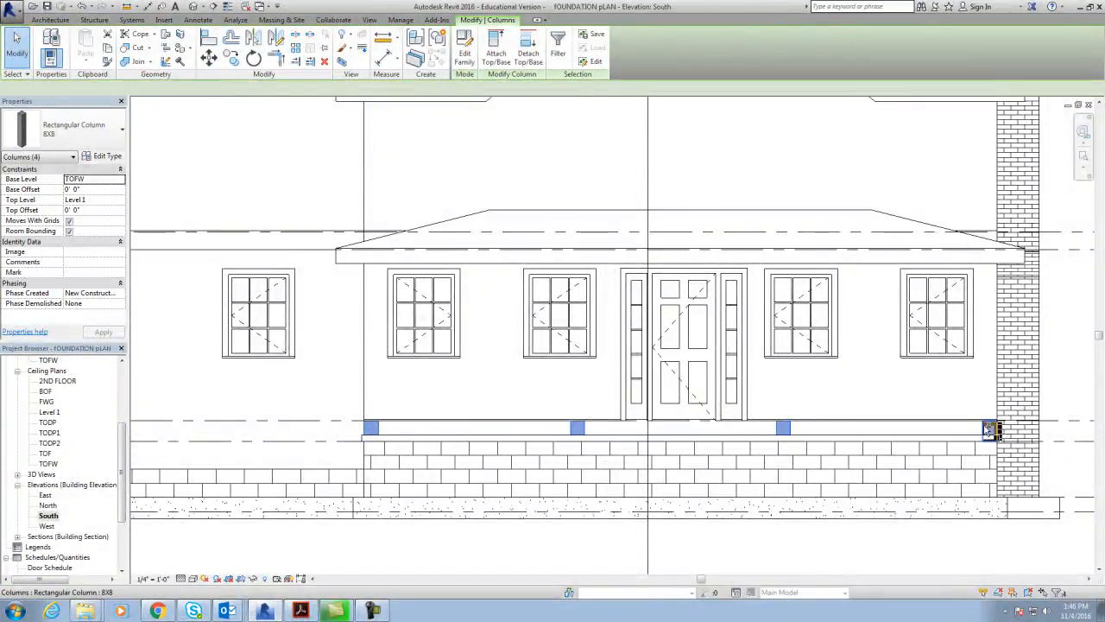
left_click(97, 180)
left_click(120, 180)
left_click(120, 179)
left_click(120, 201)
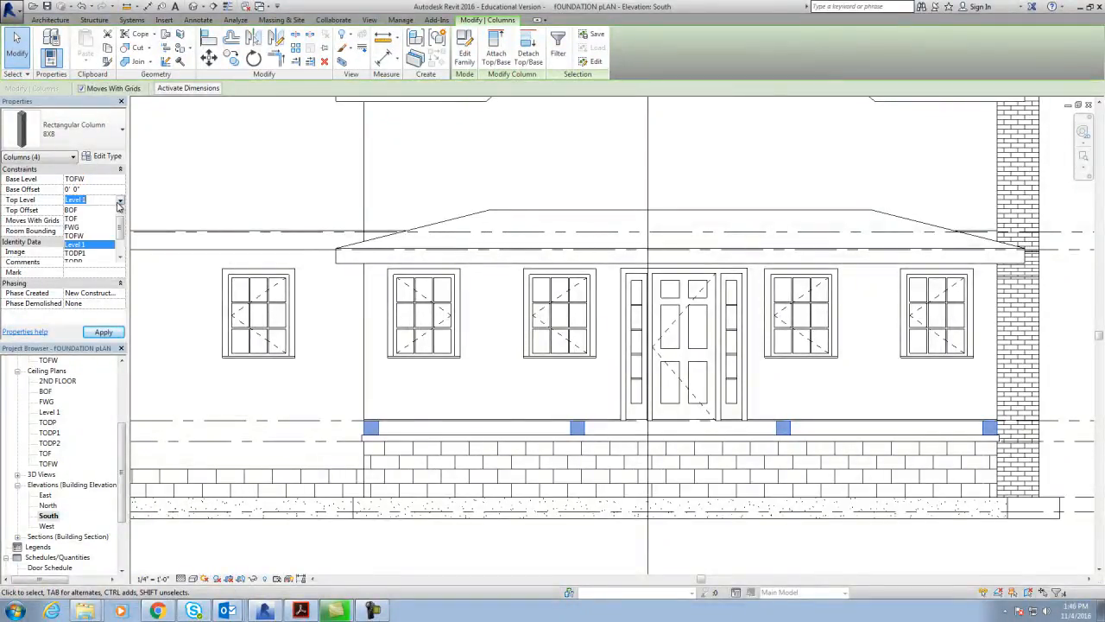
left_click(121, 202)
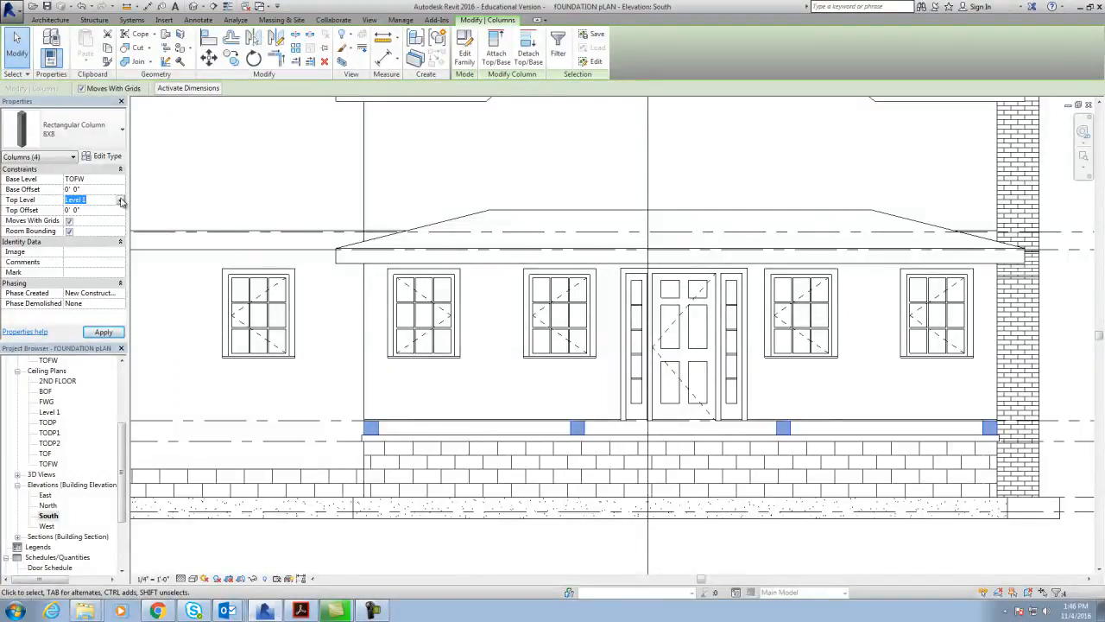
key("Escape")
key("Escape")
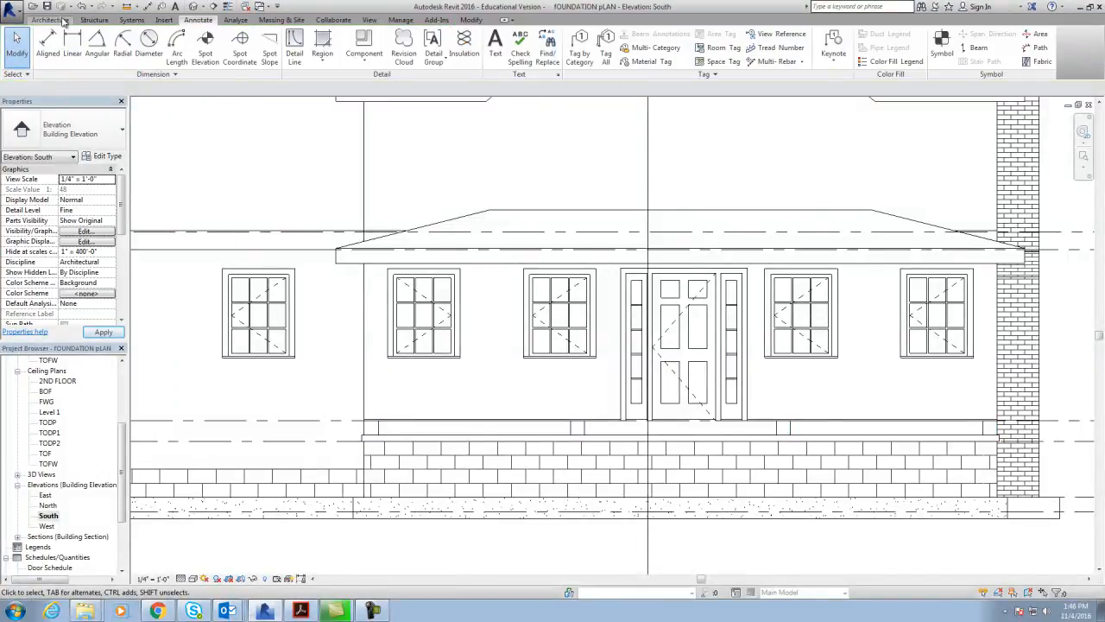
Step: Measure the height from the porch roof fascia's underside to the top of the porch slab with an aligned dimension, and delete the dimension
left_click(198, 19)
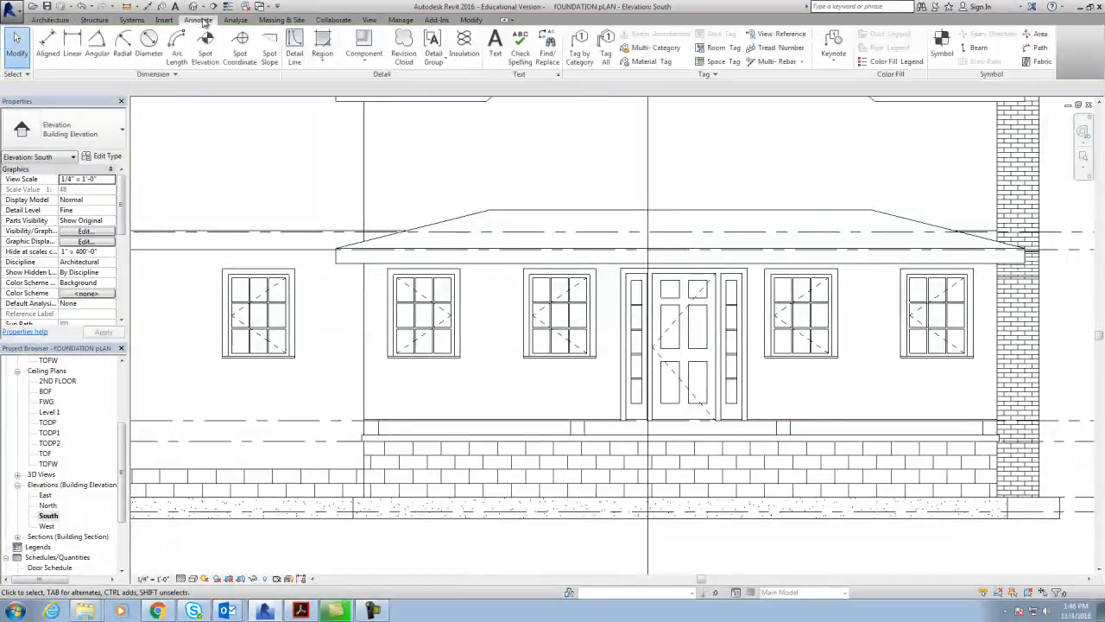
left_click(49, 39)
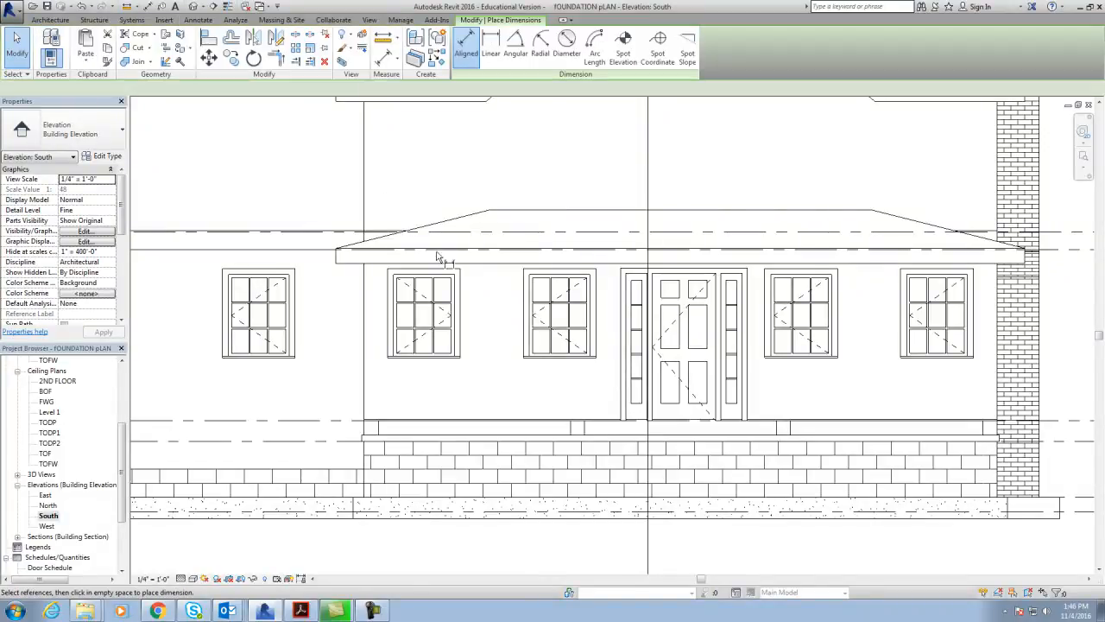
left_click(490, 260)
left_click(486, 432)
left_click(498, 420)
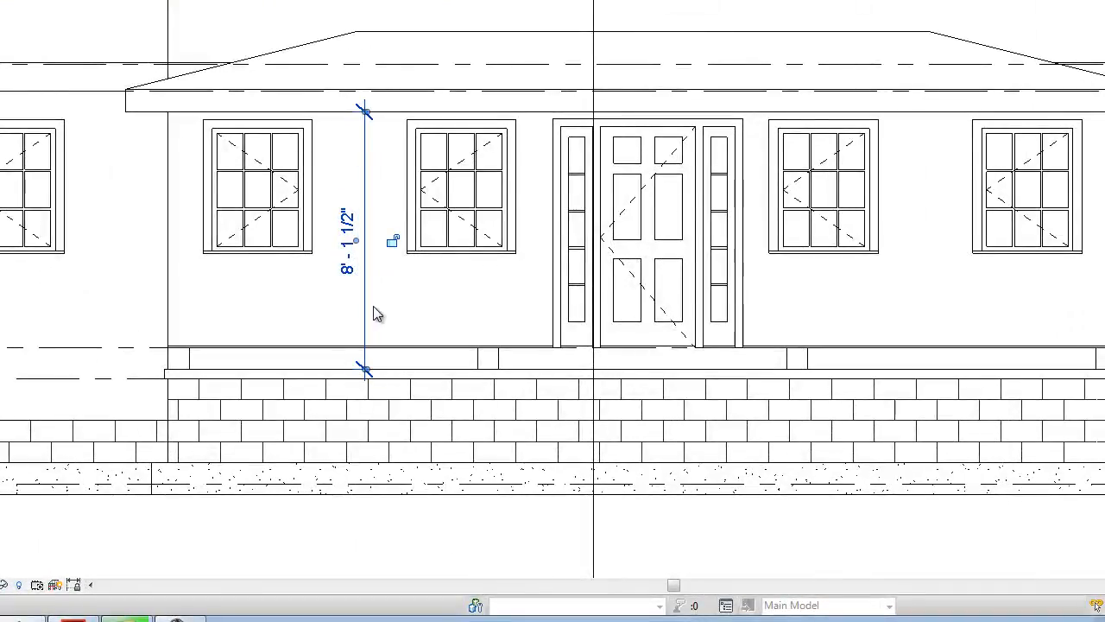
key("Delete")
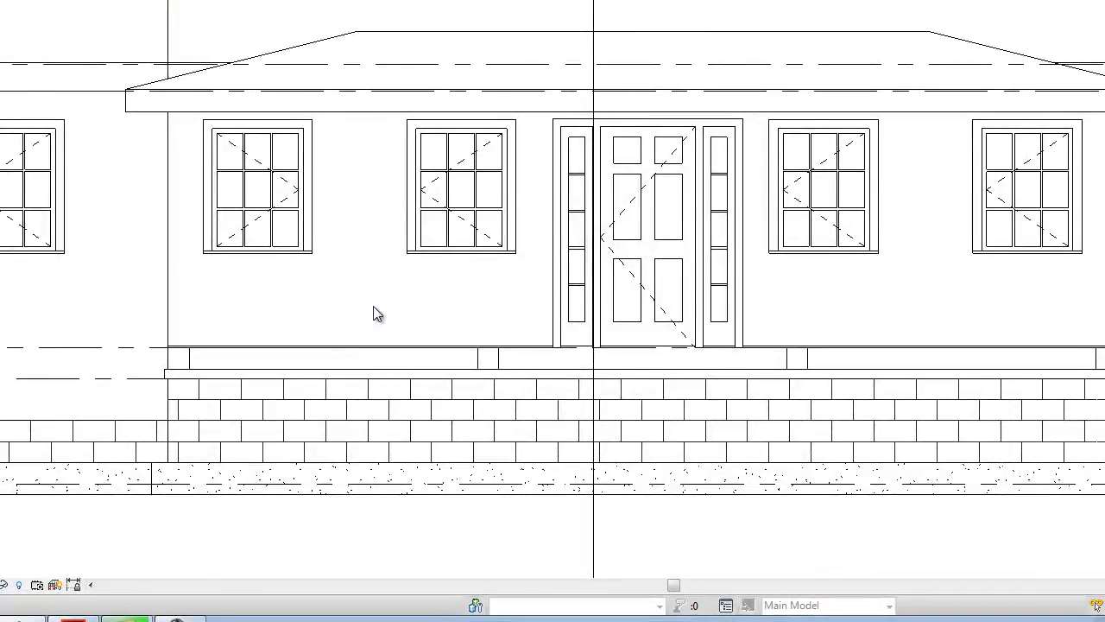
Step: Try to set the base offset of the four 8X8 porch columns to 8 1 1.5
left_click(189, 358)
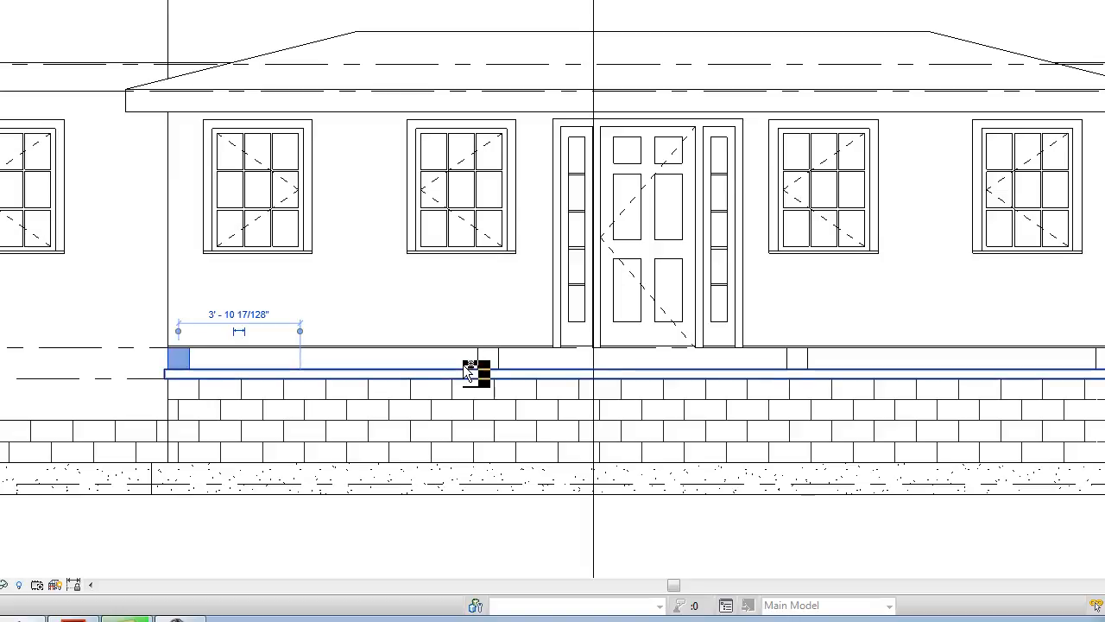
left_click(486, 359, "ctrl")
left_click(796, 358, "ctrl")
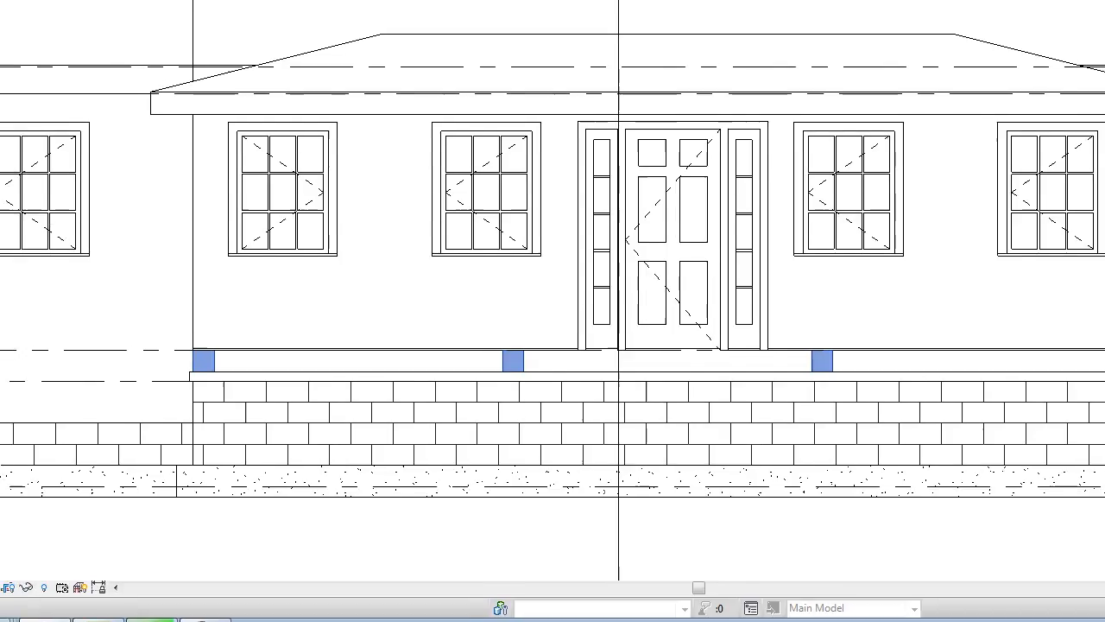
left_click(63, 55)
left_click(104, 55)
mouse_move(109, 91)
left_mouse_down()
mouse_move(110, 141)
mouse_move(110, 102)
left_mouse_up()
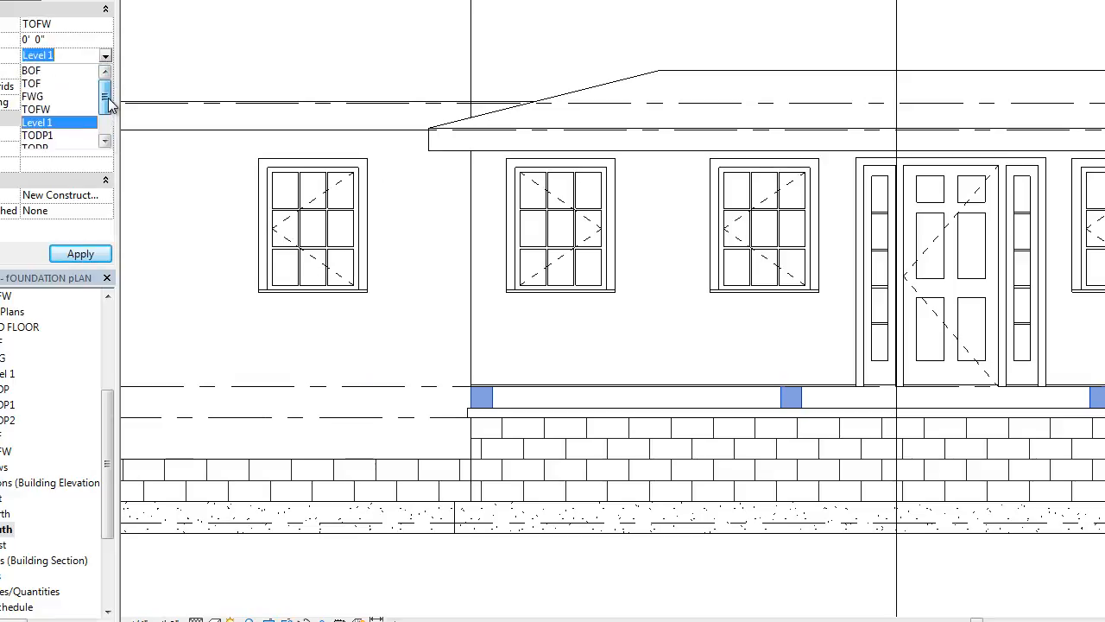
left_click(62, 54)
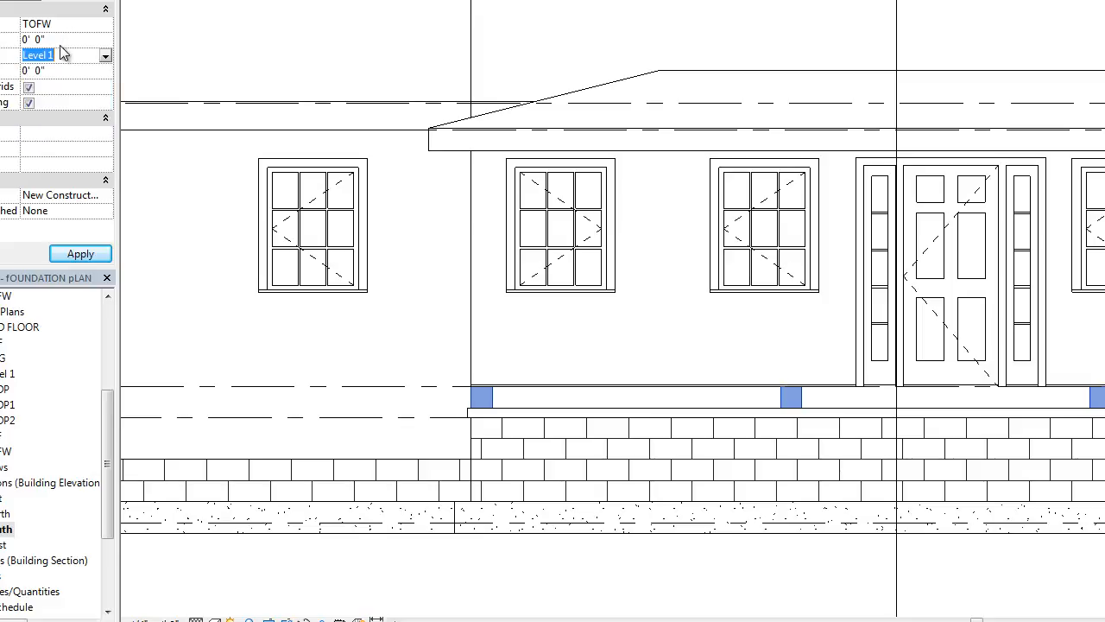
left_click(60, 38)
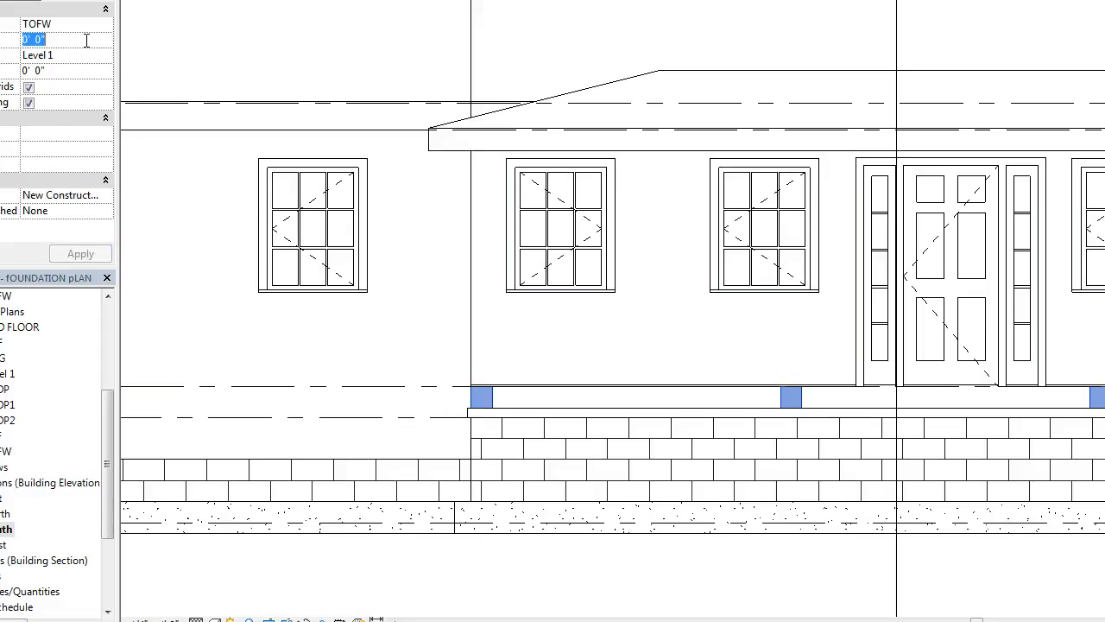
type("8 1 1.5")
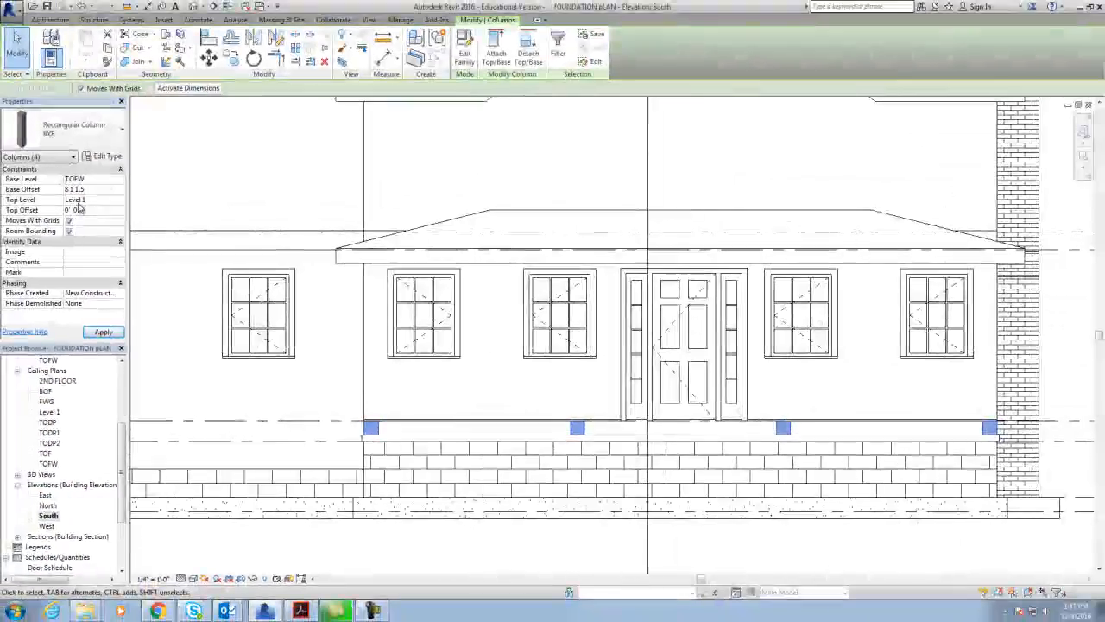
left_click(79, 56)
left_click(623, 306)
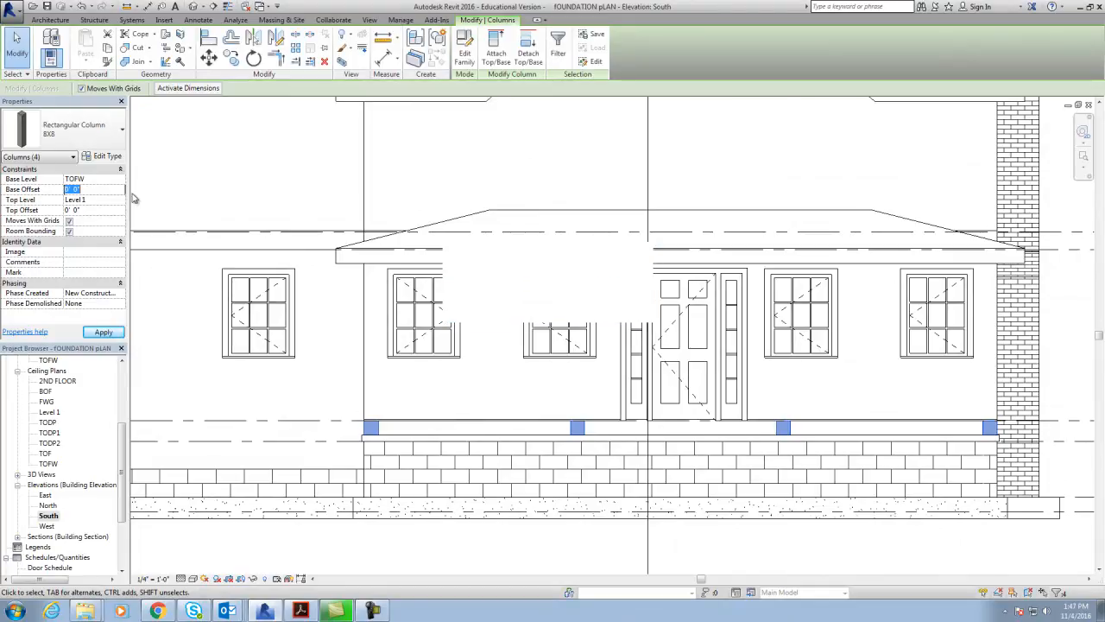
left_click(168, 202)
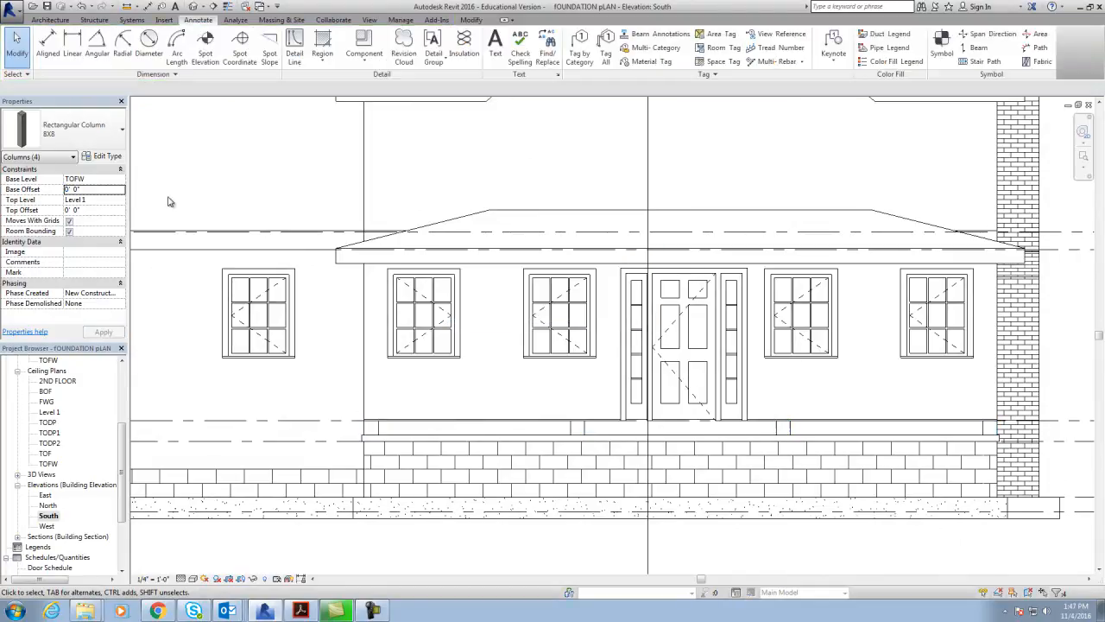
Step: Set the top level of the leftmost porch column to TODP1 and apply it
left_click(371, 429)
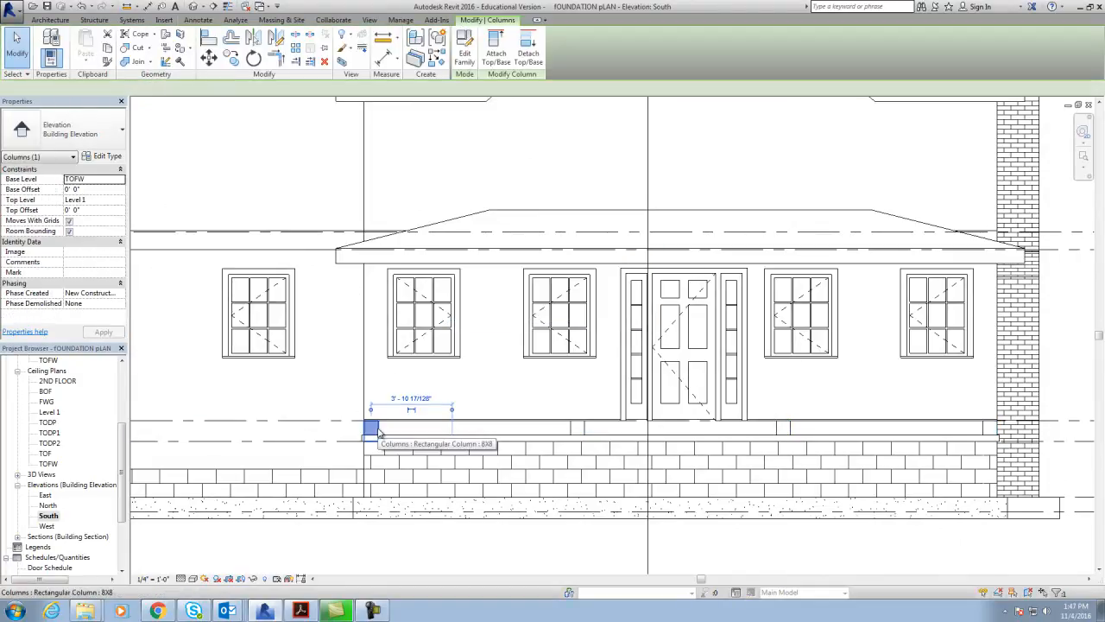
left_click(113, 202)
left_click(121, 201)
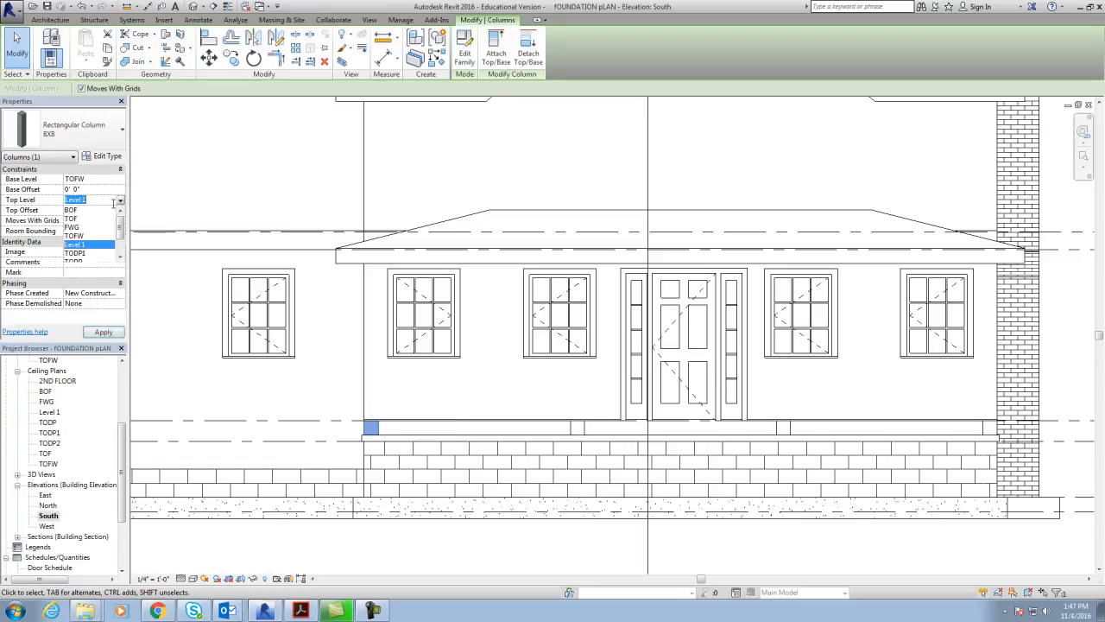
left_click(80, 253)
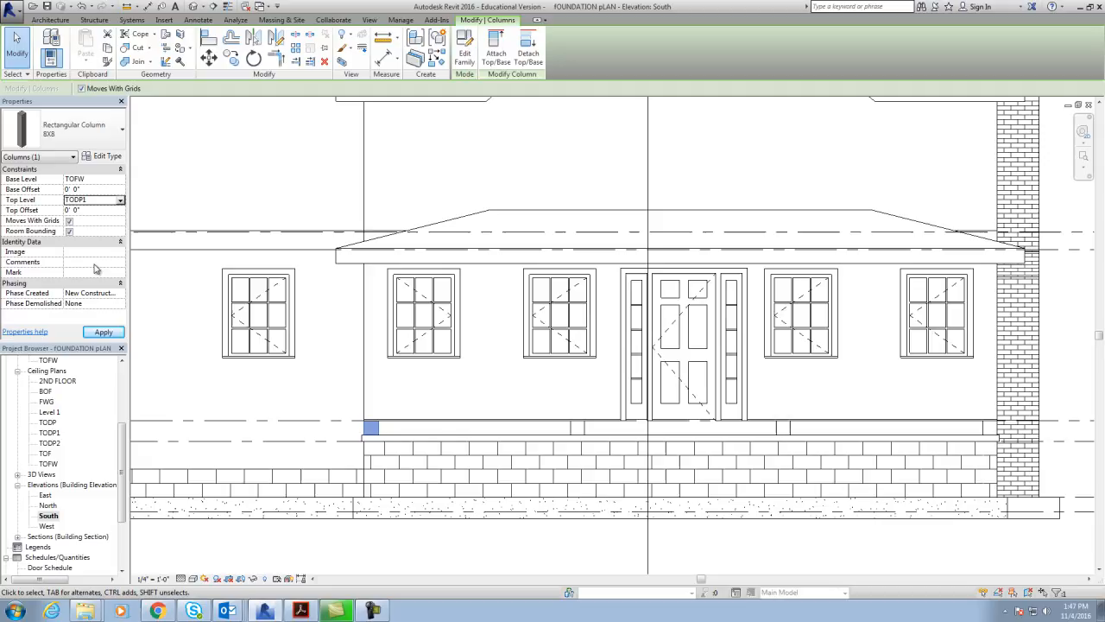
left_click(104, 333)
left_click(452, 178)
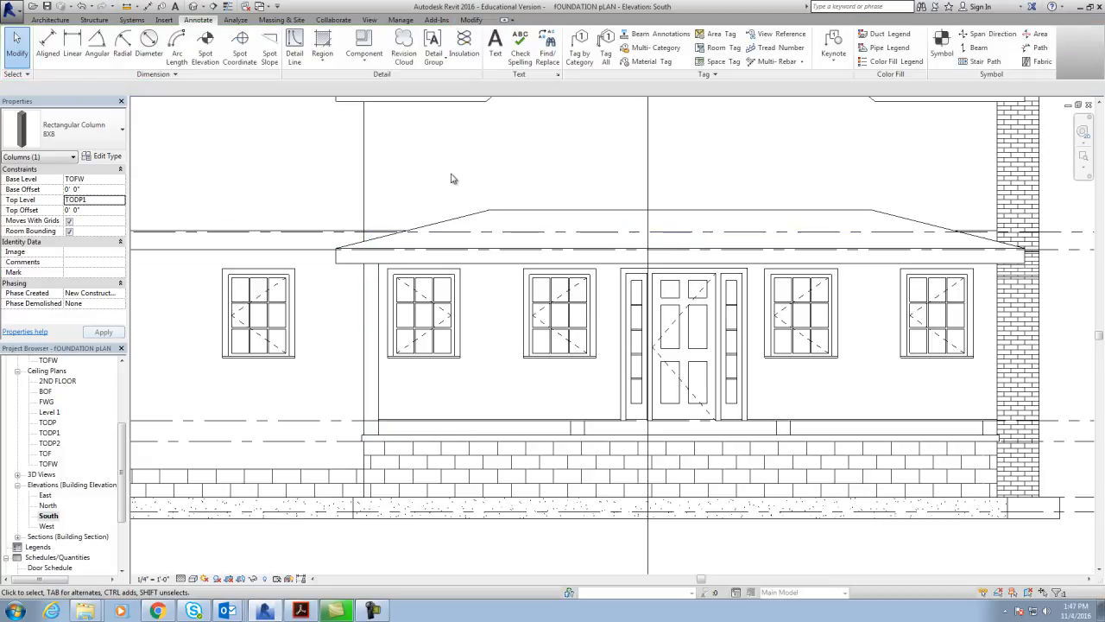
Step: Try to move the leftmost porch column from its base at the porch slab using the Move command
left_click(376, 282)
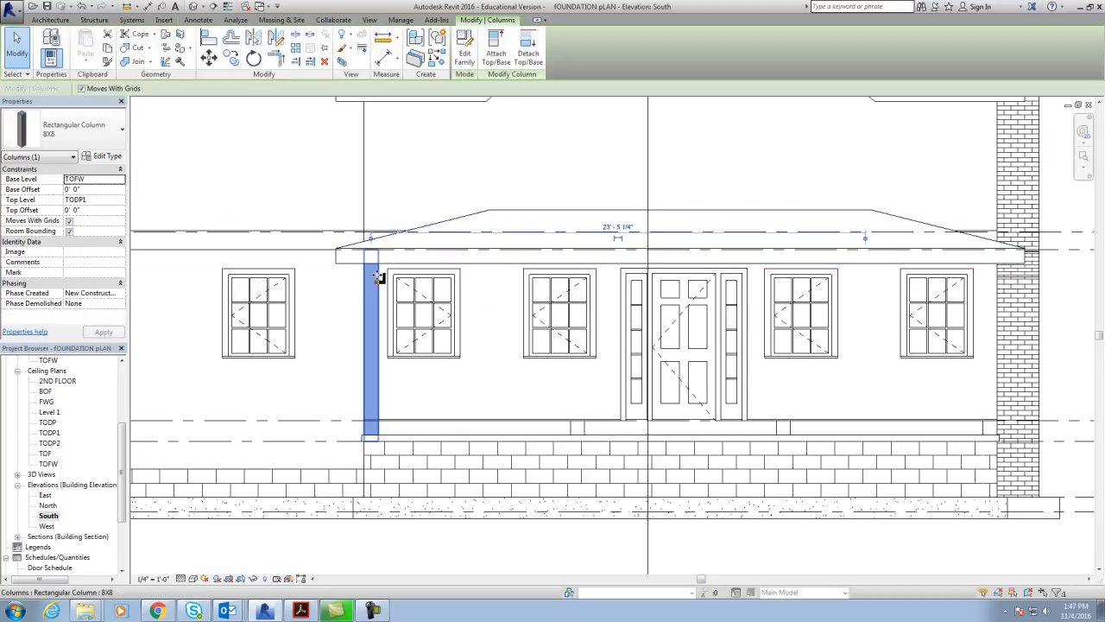
scroll(377, 277, "up", 3)
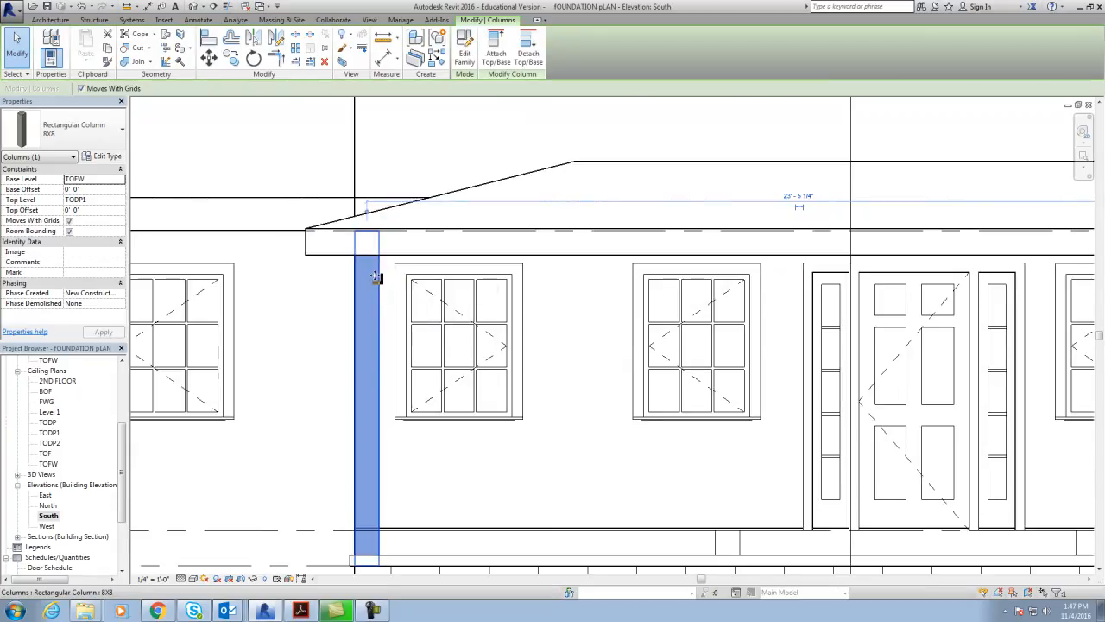
scroll(384, 298, "down", 1)
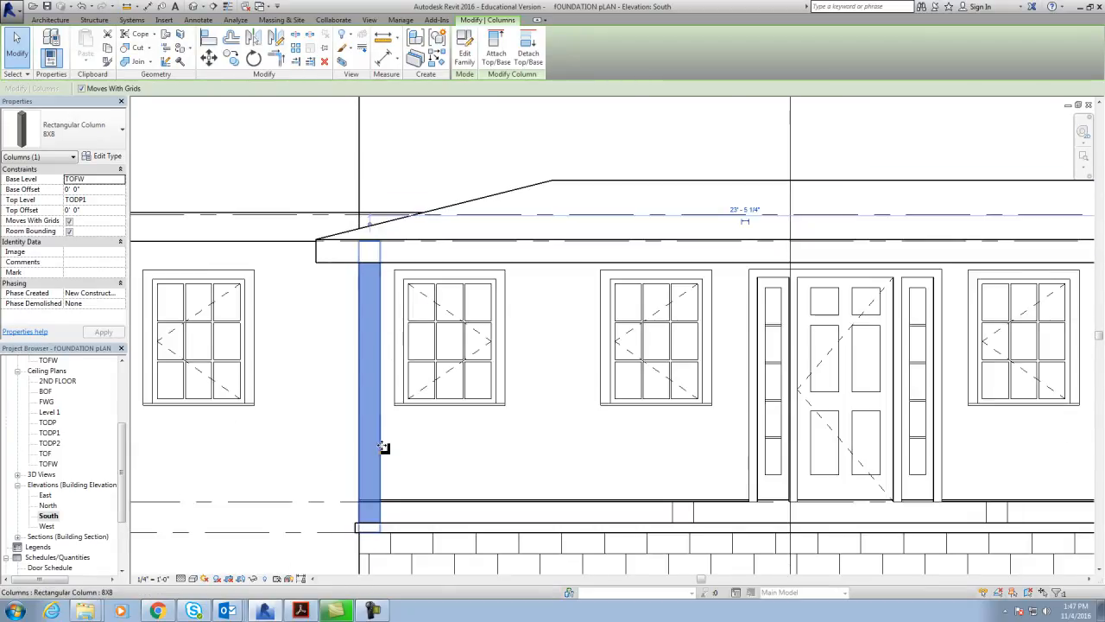
scroll(405, 477, "down", 1)
middle_click_drag(402, 480, 399, 394)
left_click(397, 394)
left_click(387, 407)
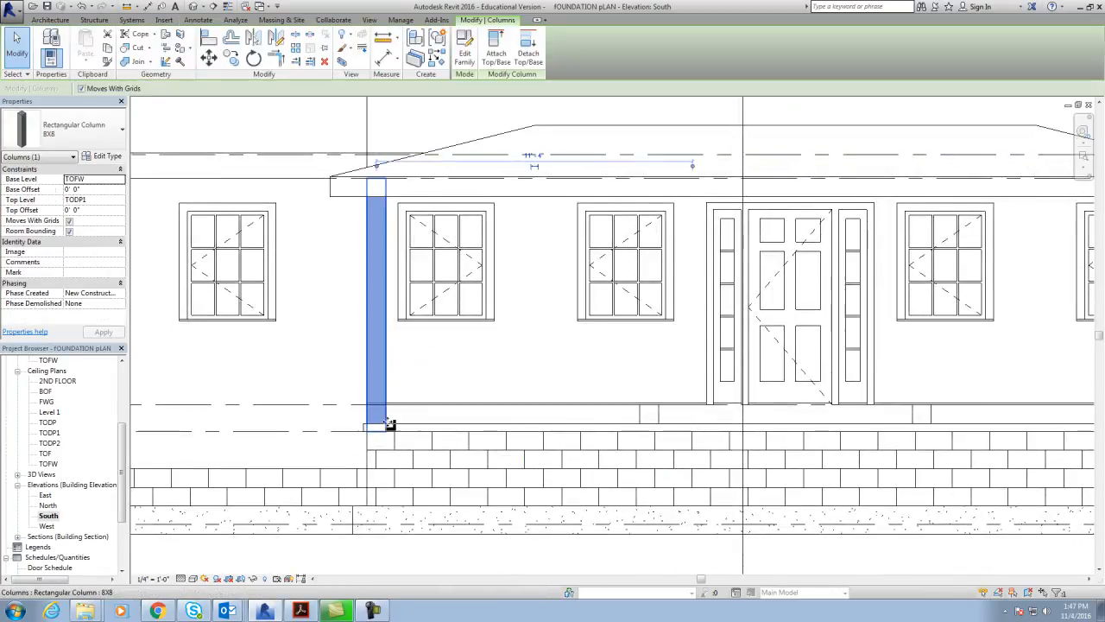
scroll(389, 416, "up", 3)
key("m")
key("v")
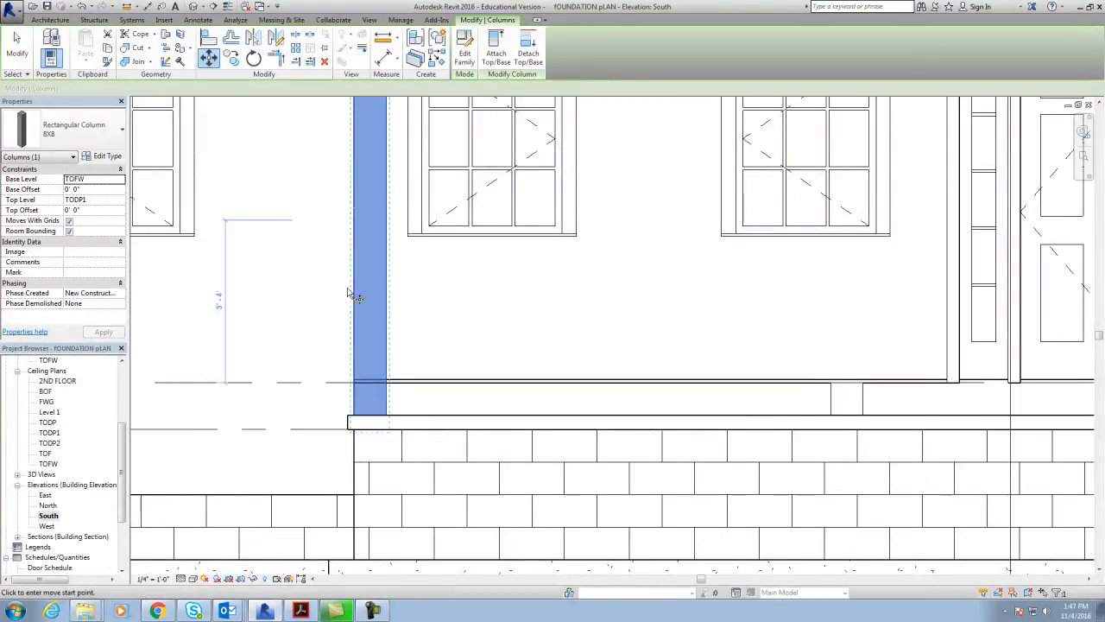
scroll(391, 460, "up", 2)
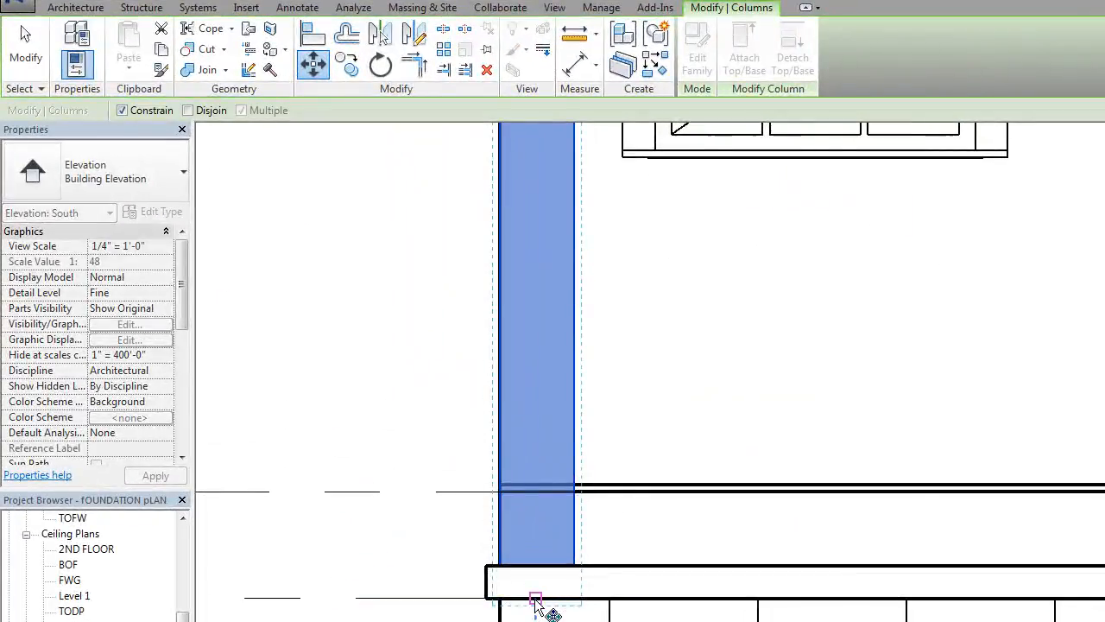
left_click(538, 578)
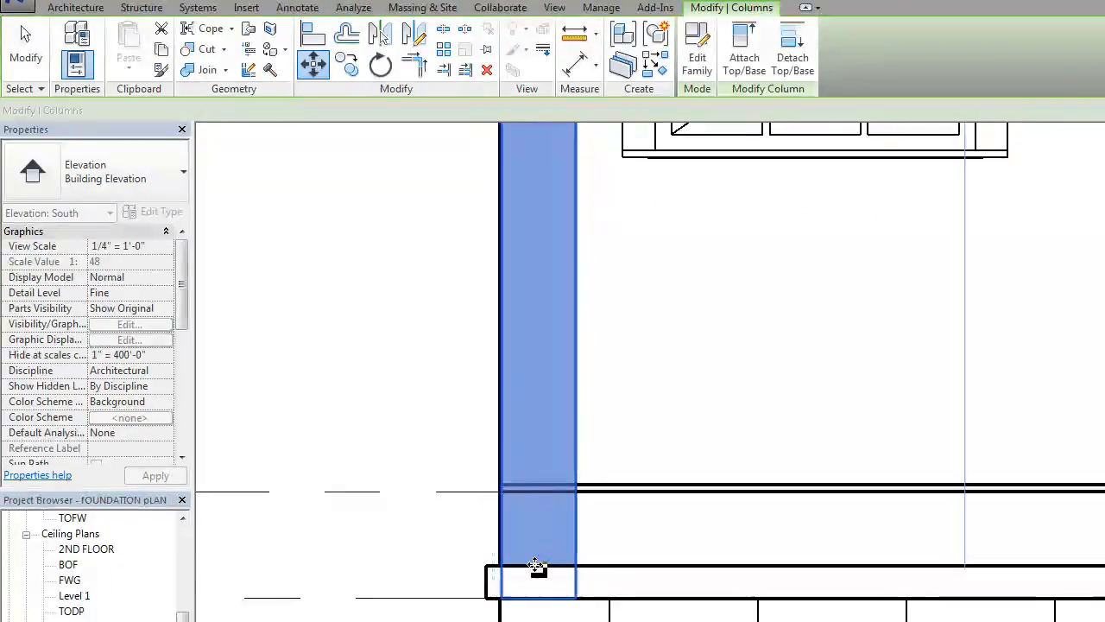
key("Escape")
key("Escape")
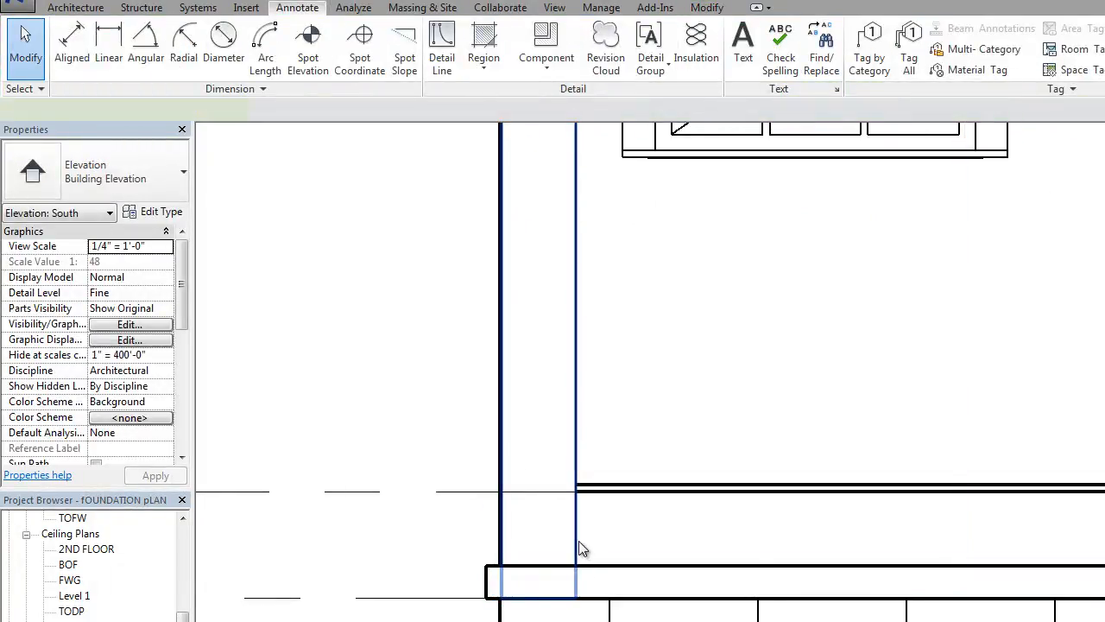
Step: Set the leftmost porch column's base offset to 3' 0" and apply it
left_click(578, 541)
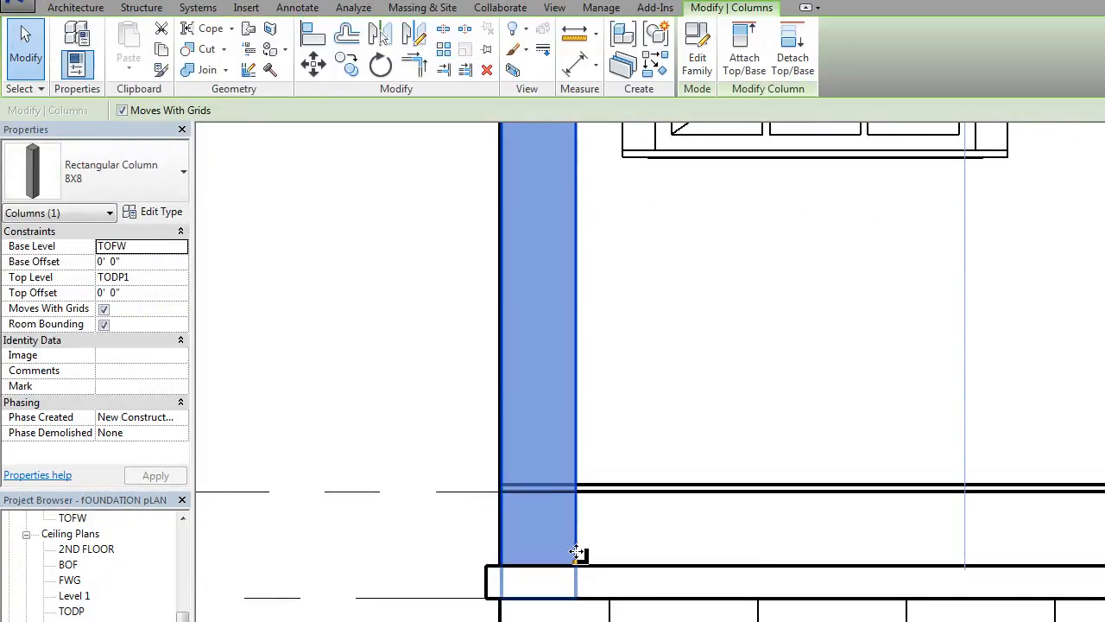
key("Escape")
left_click(578, 554)
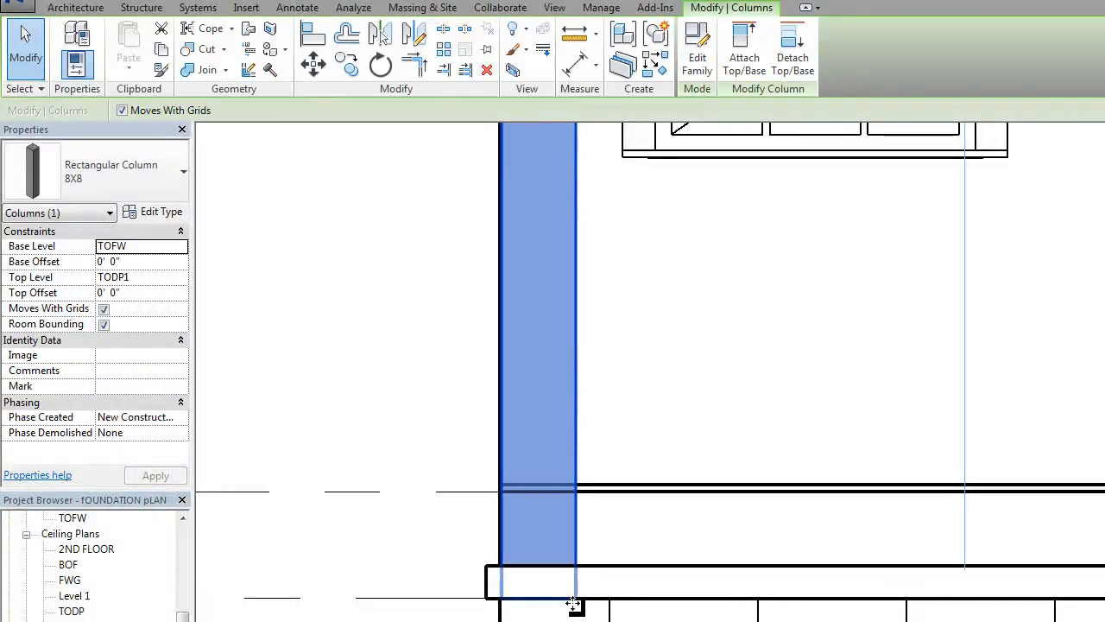
left_click(131, 262)
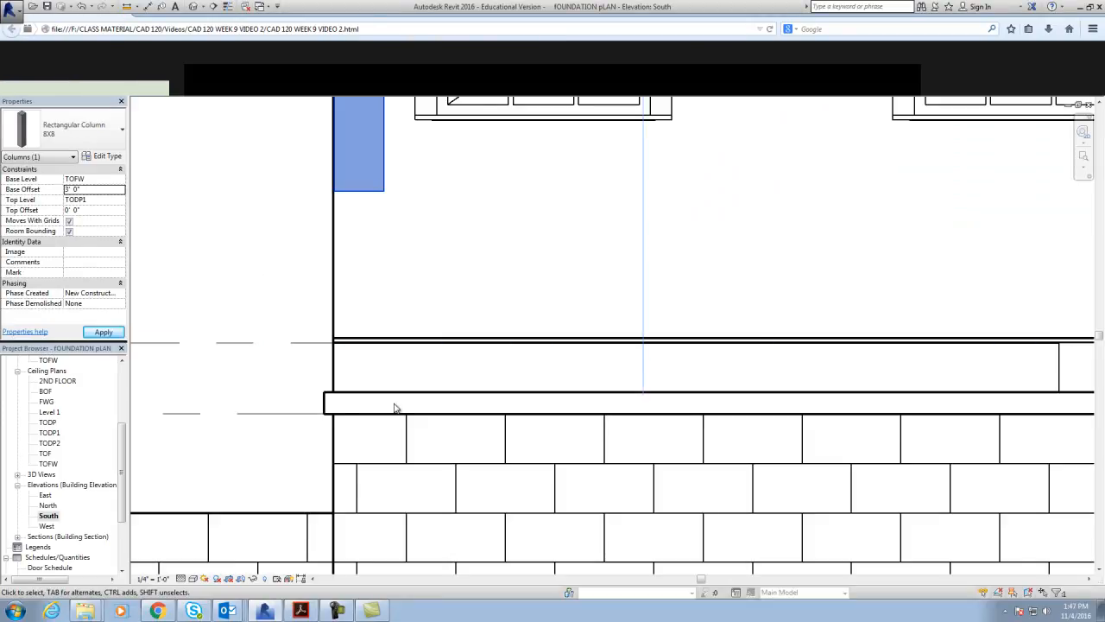
scroll(387, 374, "down", 1)
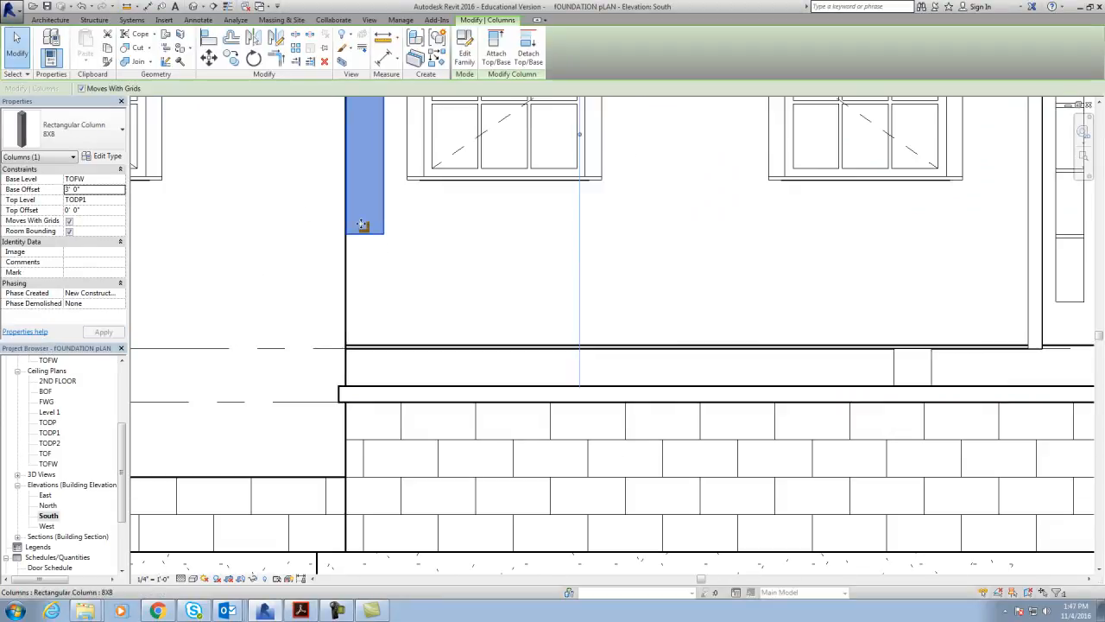
Step: Set the leftmost porch column's base offset to 0' 3 1/2"
left_click(89, 189)
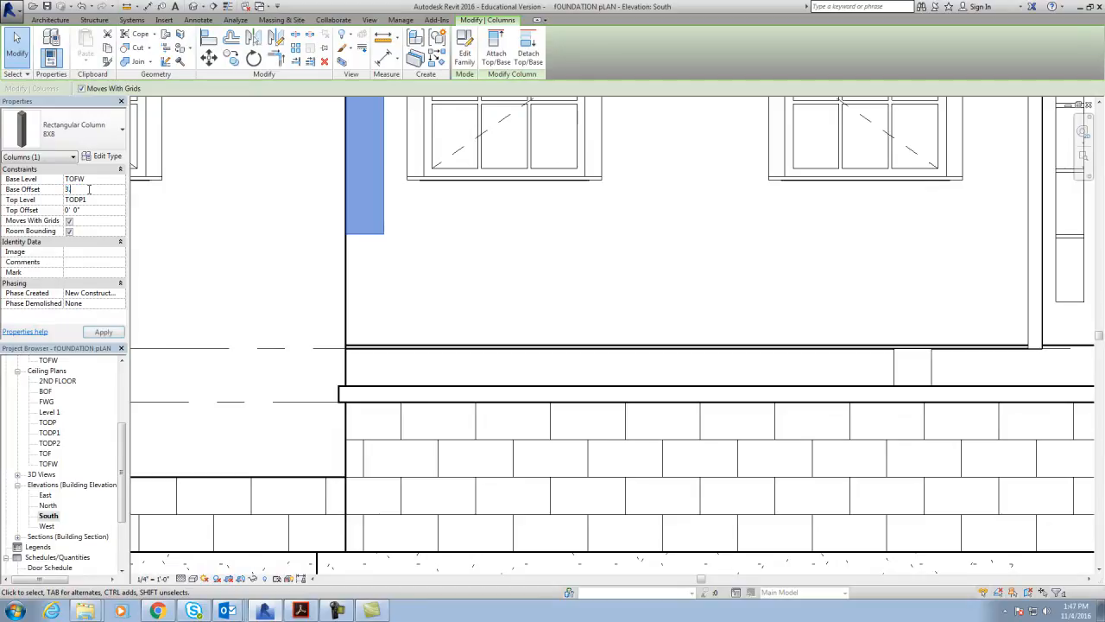
left_click(278, 262)
scroll(333, 291, "down", 1)
middle_click_drag(334, 291, 328, 441)
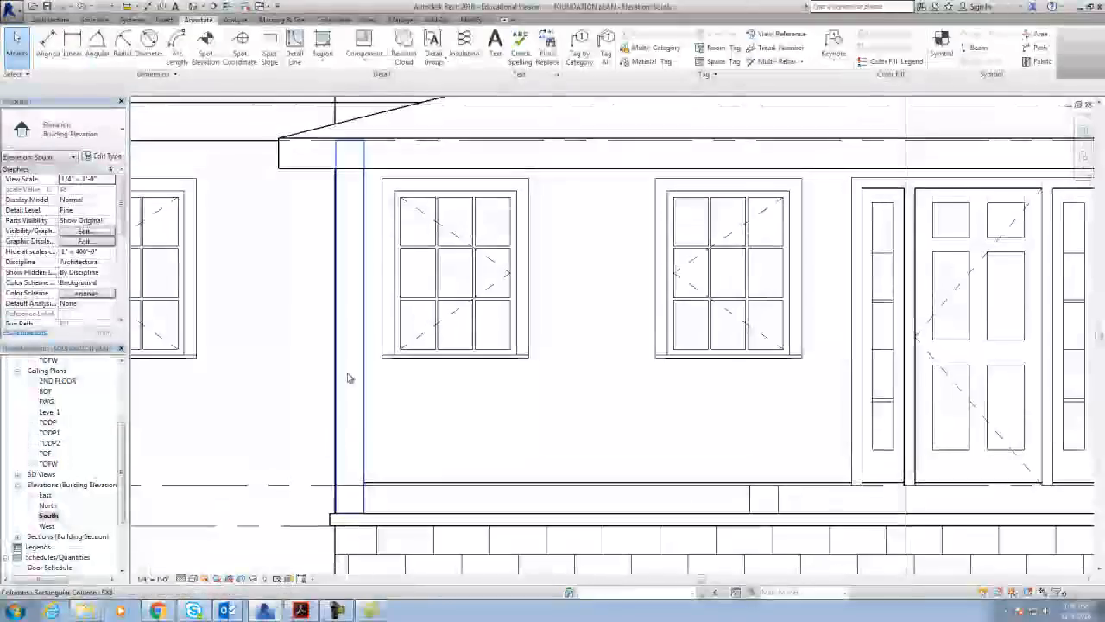
scroll(367, 177, "up", 1)
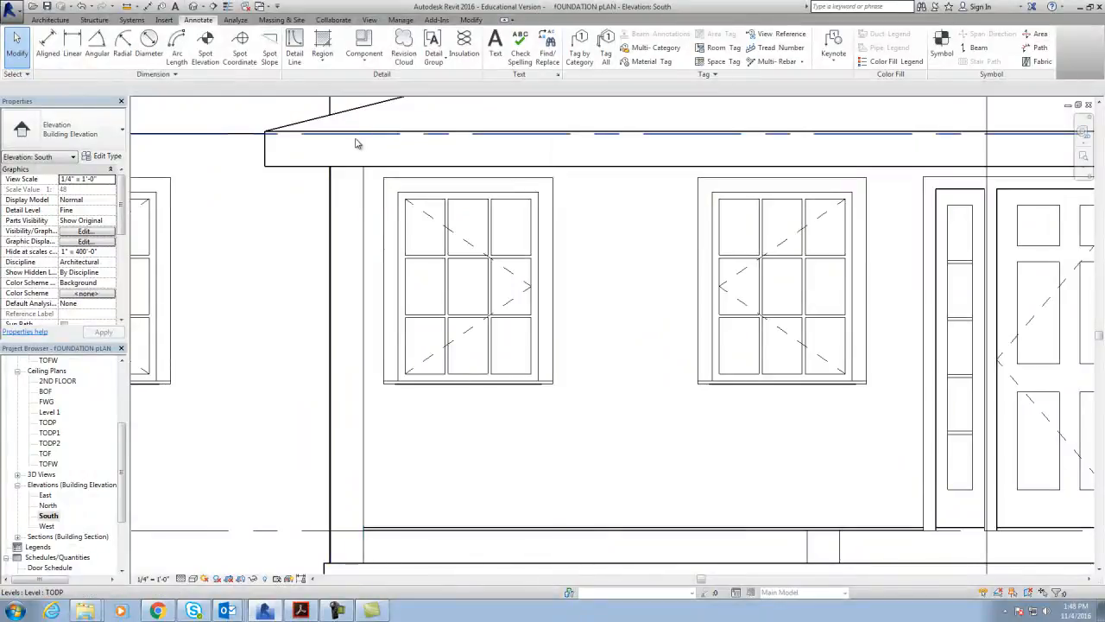
left_click(333, 187)
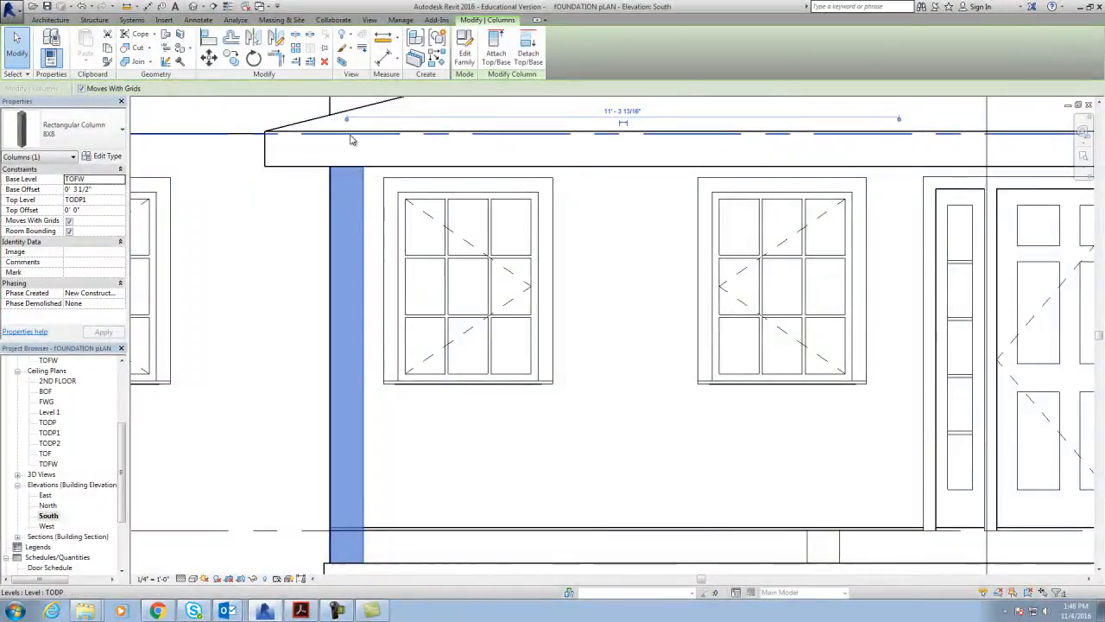
left_click(199, 20)
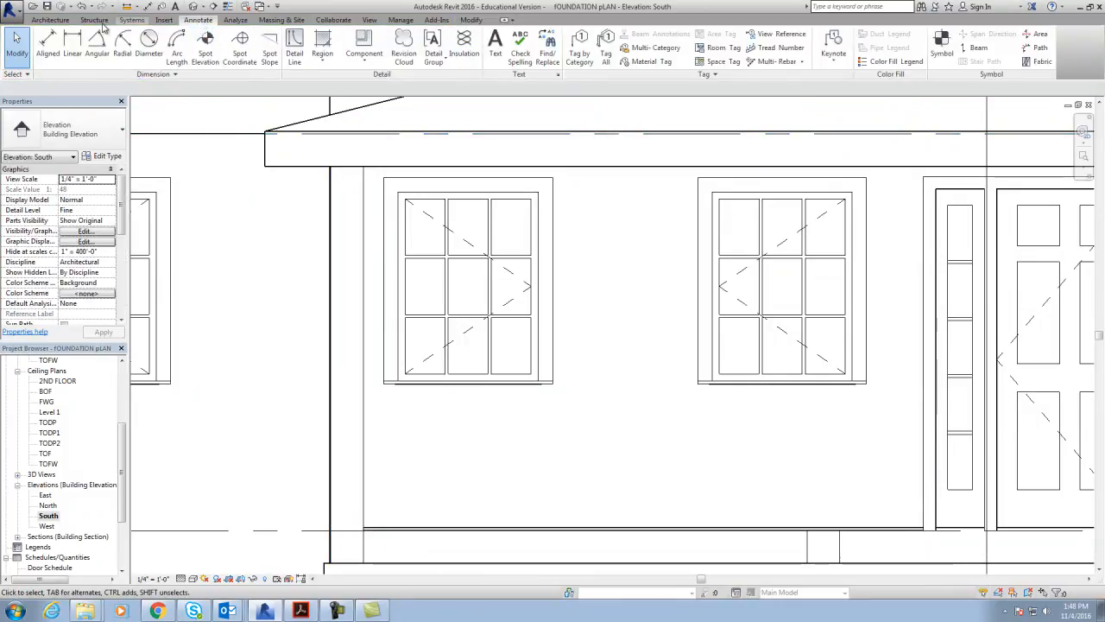
left_click(48, 43)
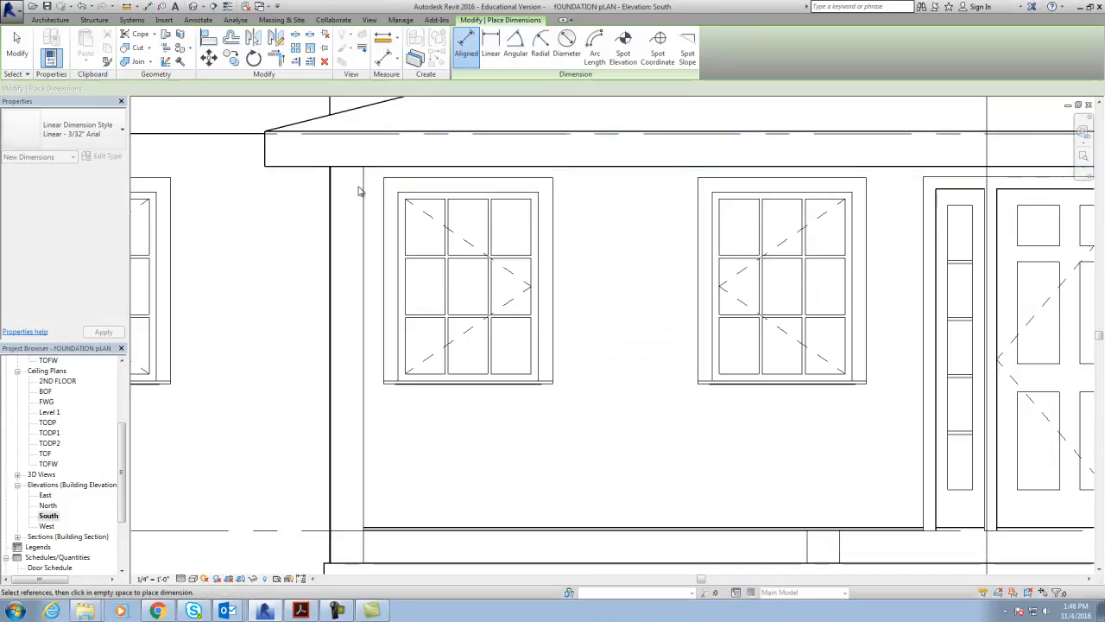
key("Escape")
Step: Set the leftmost porch column's top offset to -8" and apply it
left_click(350, 194)
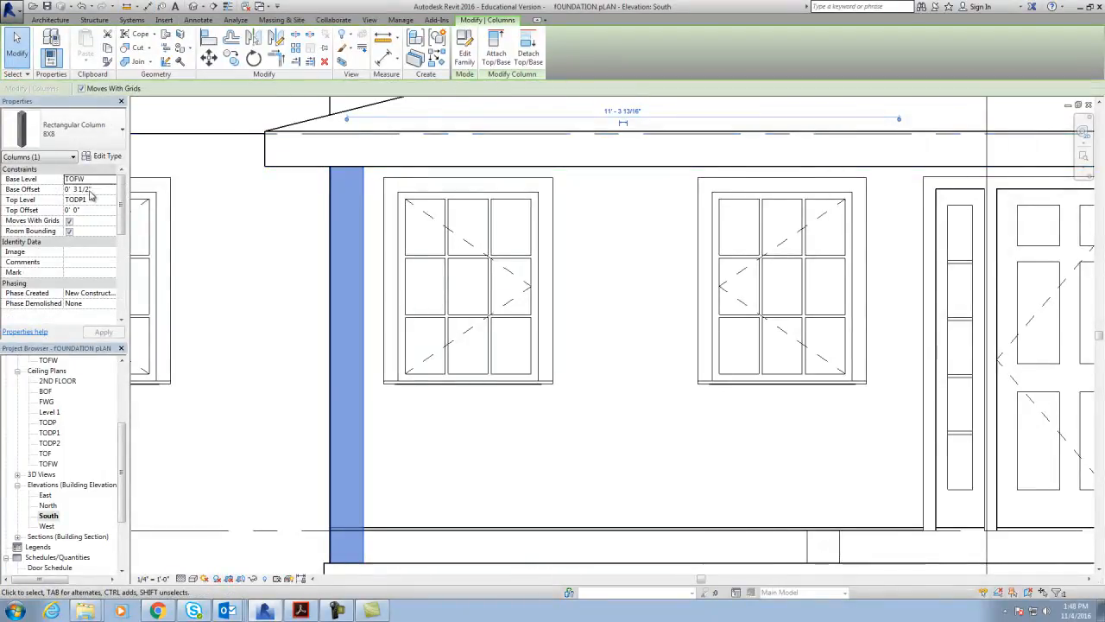
left_click(85, 210)
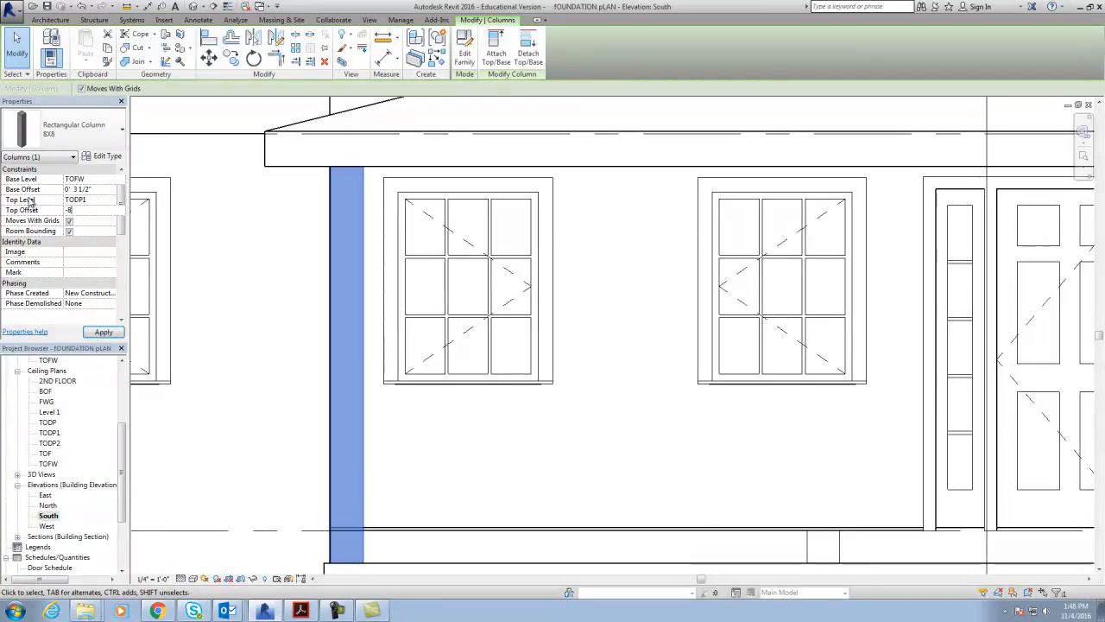
type("-8\"")
key("Return")
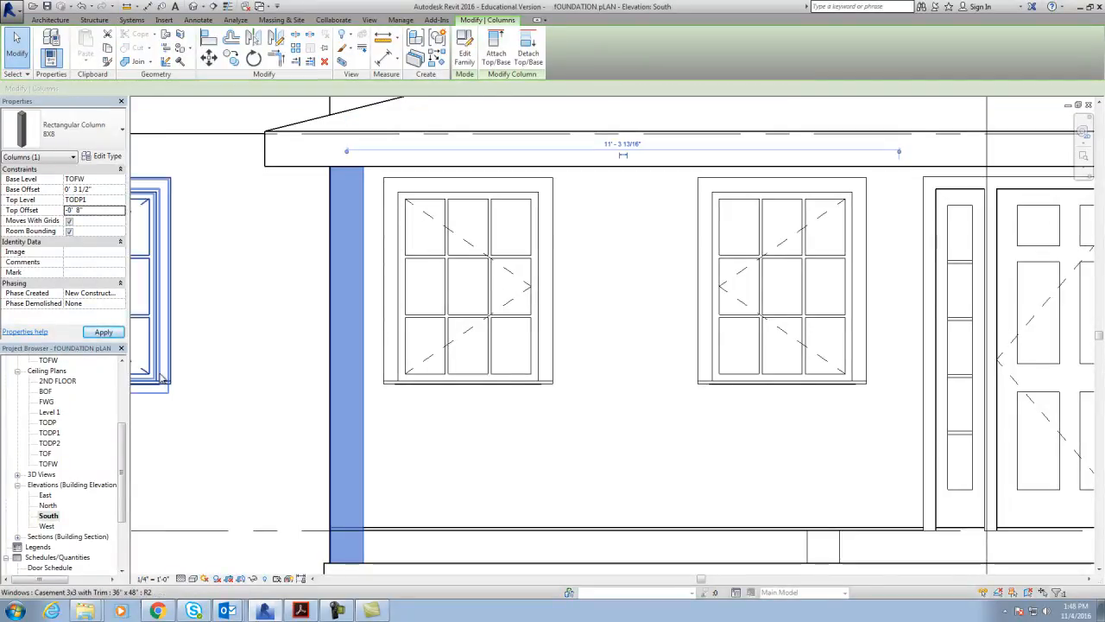
left_click(110, 335)
left_click(321, 225)
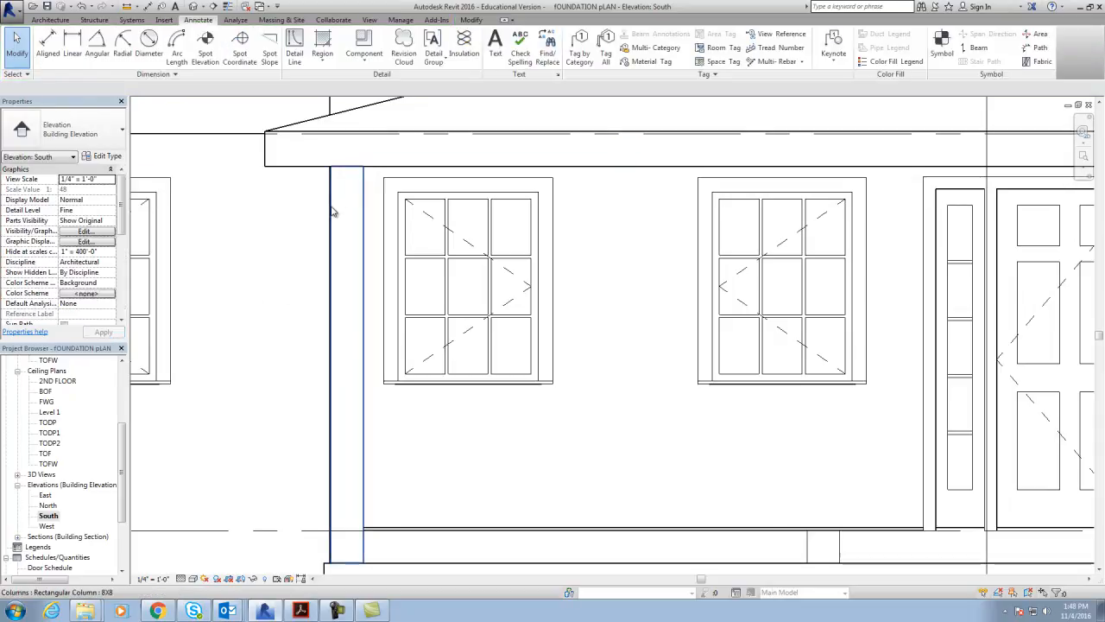
Step: Copy the adjusted leftmost porch column onto the positions of the other three short columns along the porch
scroll(331, 207, "down", 2)
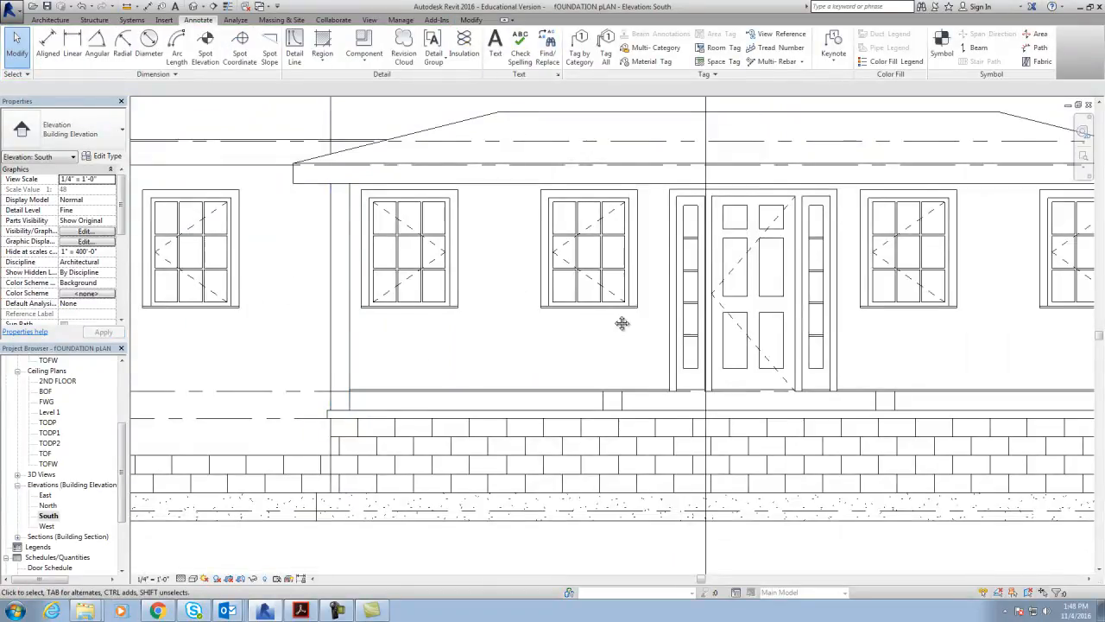
middle_click_drag(613, 315, 511, 346)
scroll(511, 350, "down", 1)
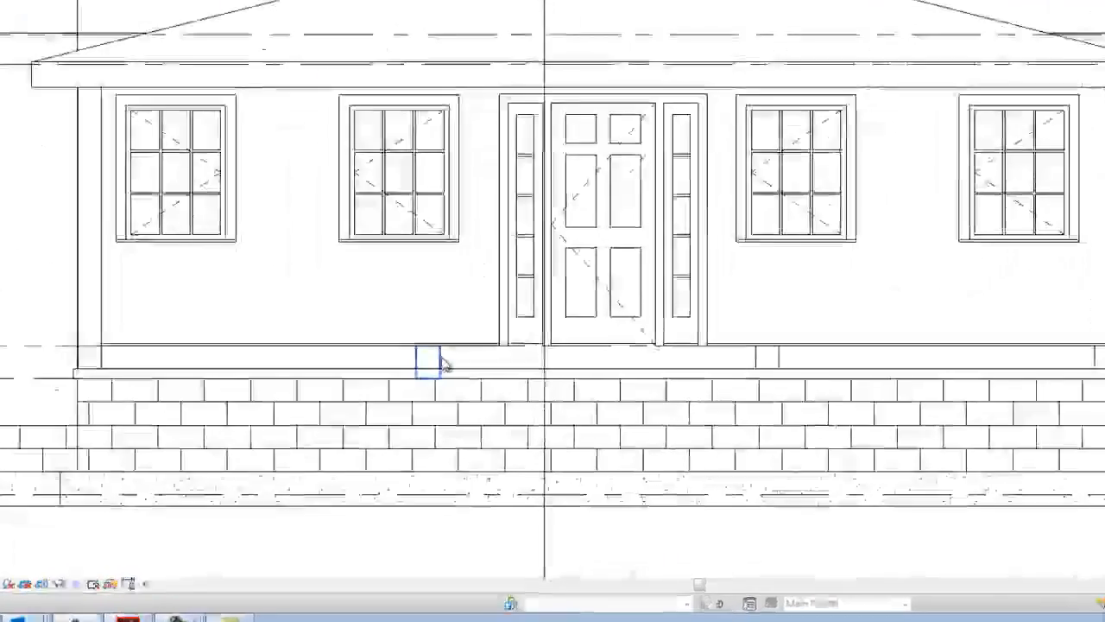
middle_click_drag(755, 358, 686, 325)
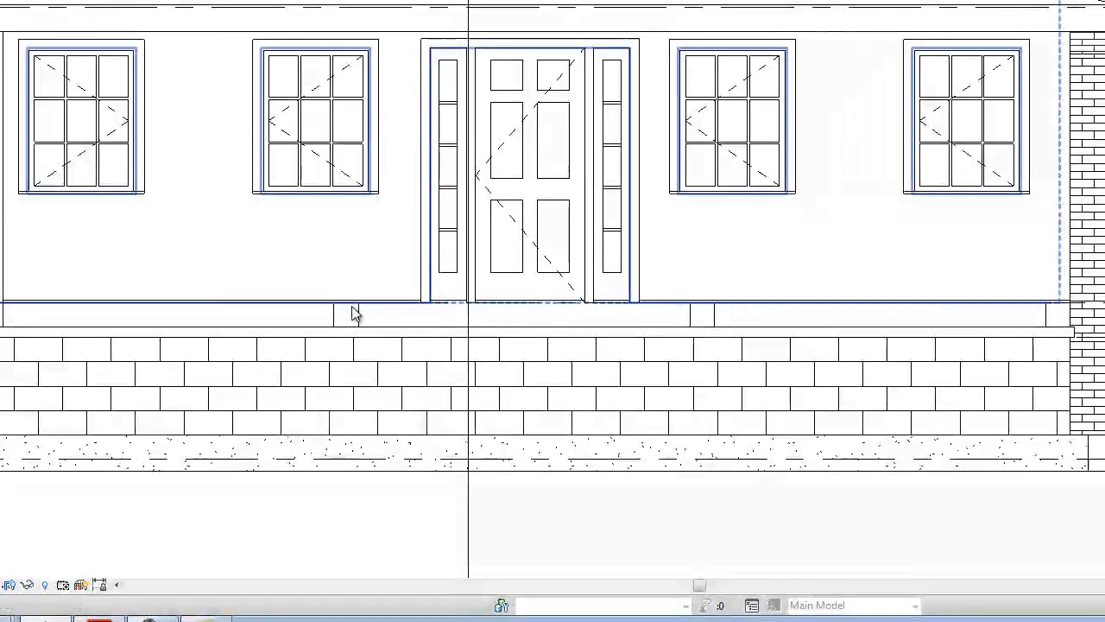
left_click(3, 241)
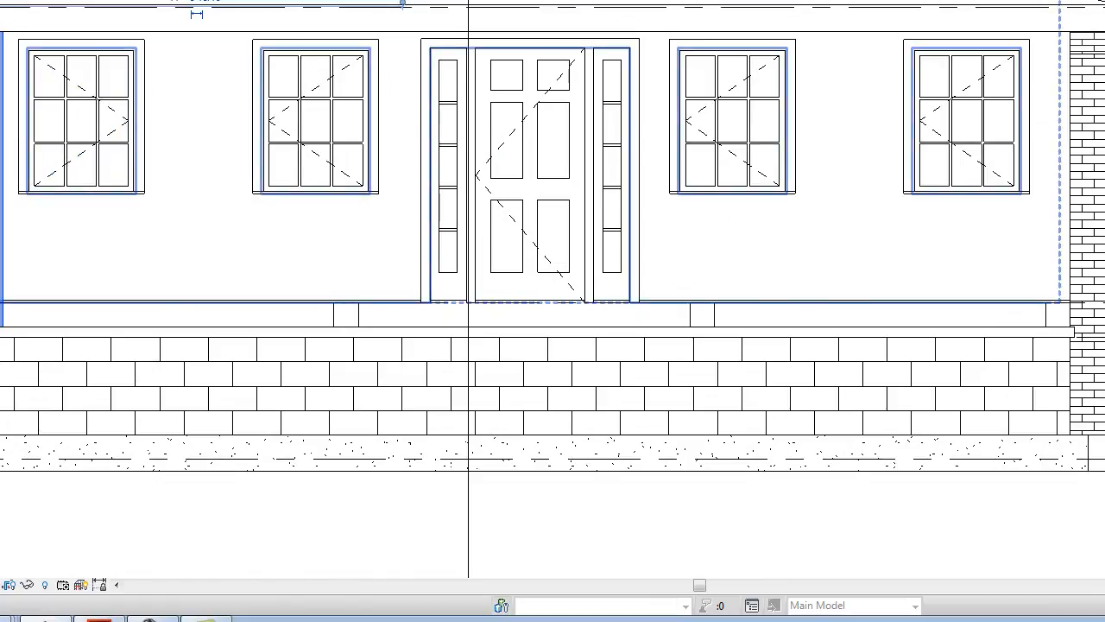
key("c")
key("o")
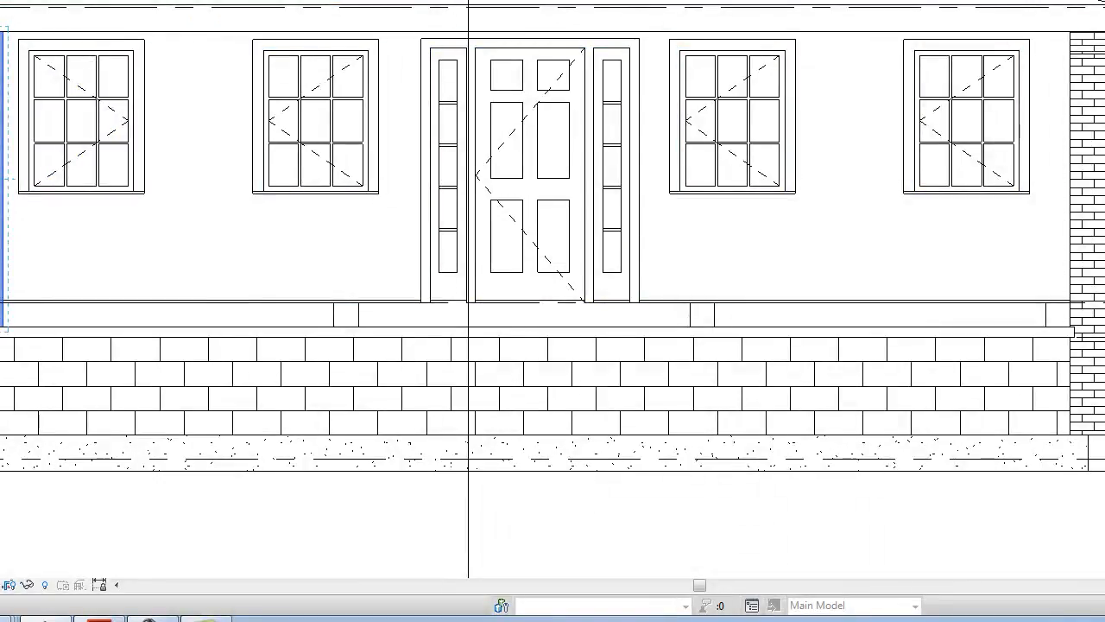
left_click(11, 337)
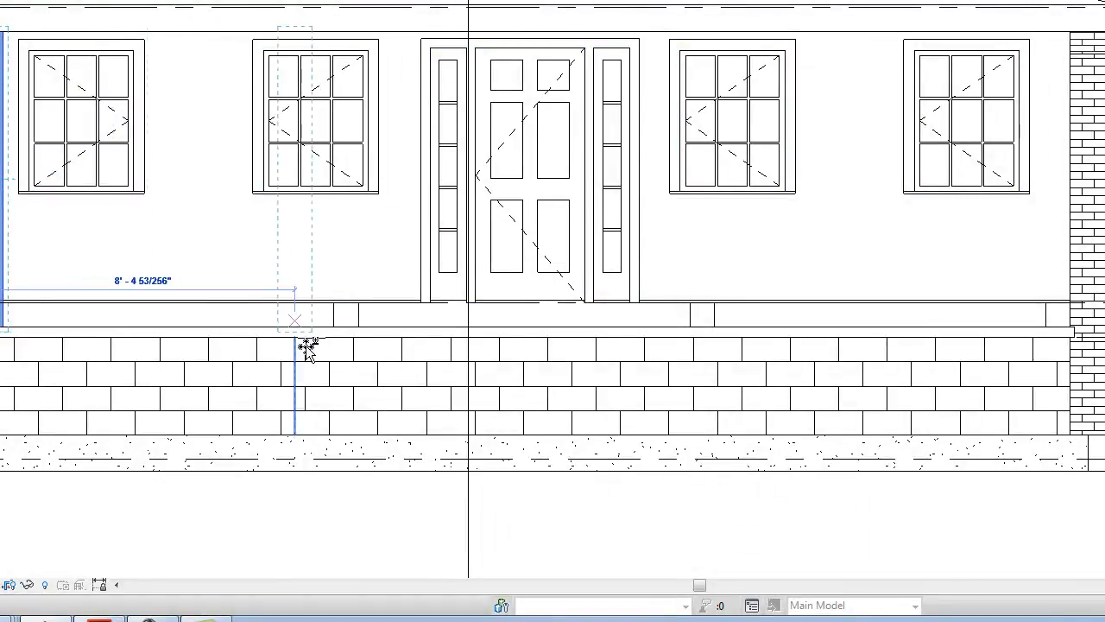
left_click(349, 322)
left_click(705, 322)
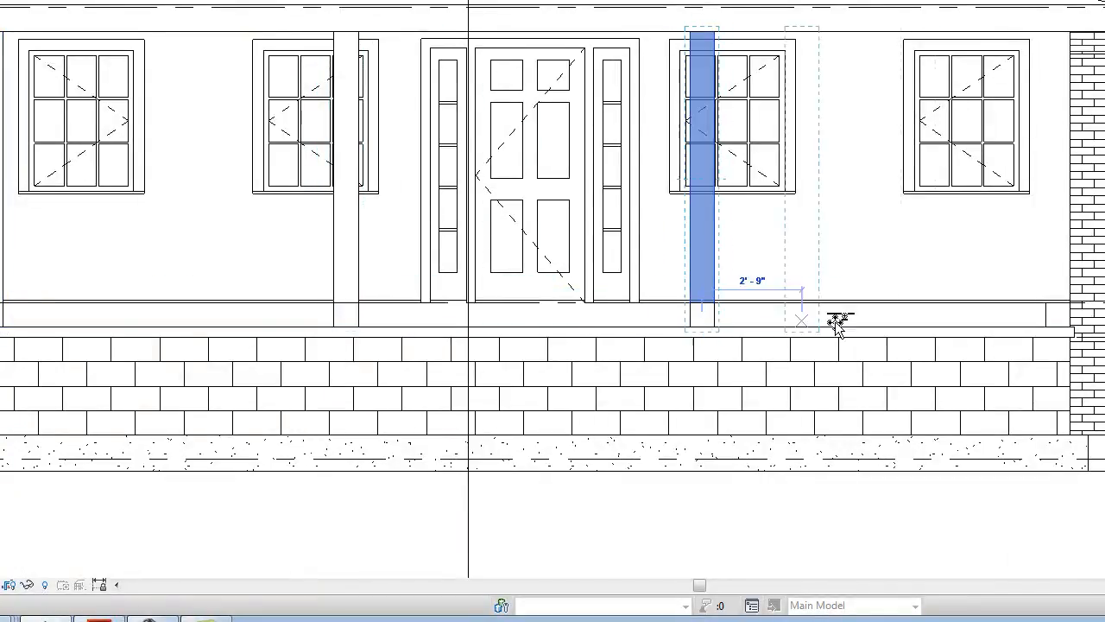
left_click(1055, 322)
key("Escape")
key("Escape")
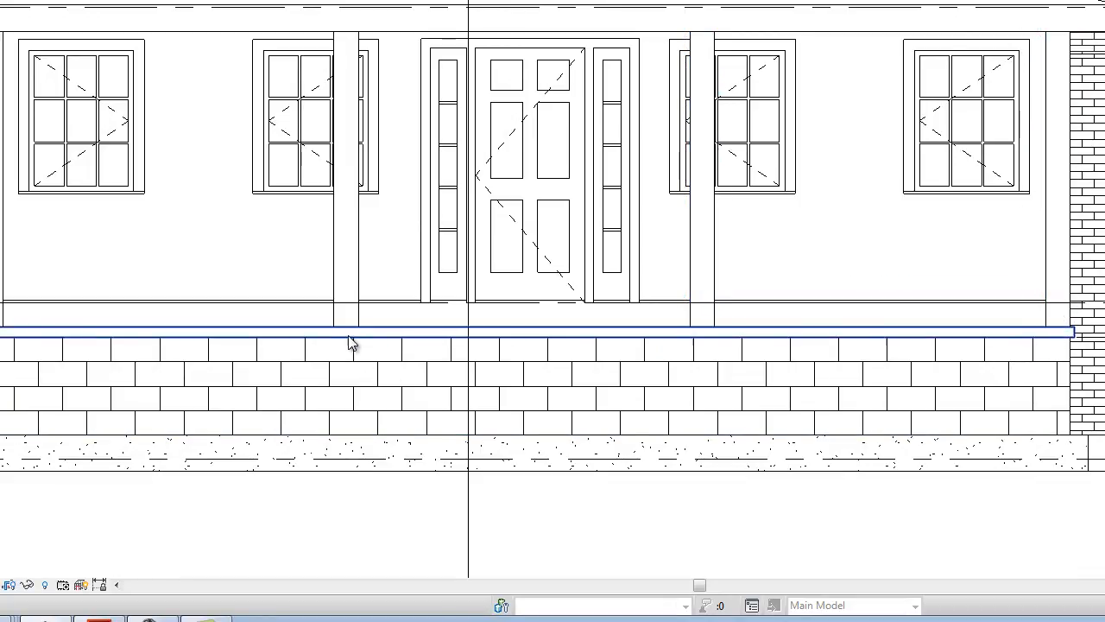
Step: Temporarily hide the porch slab in the South elevation
scroll(350, 343, "up", 2)
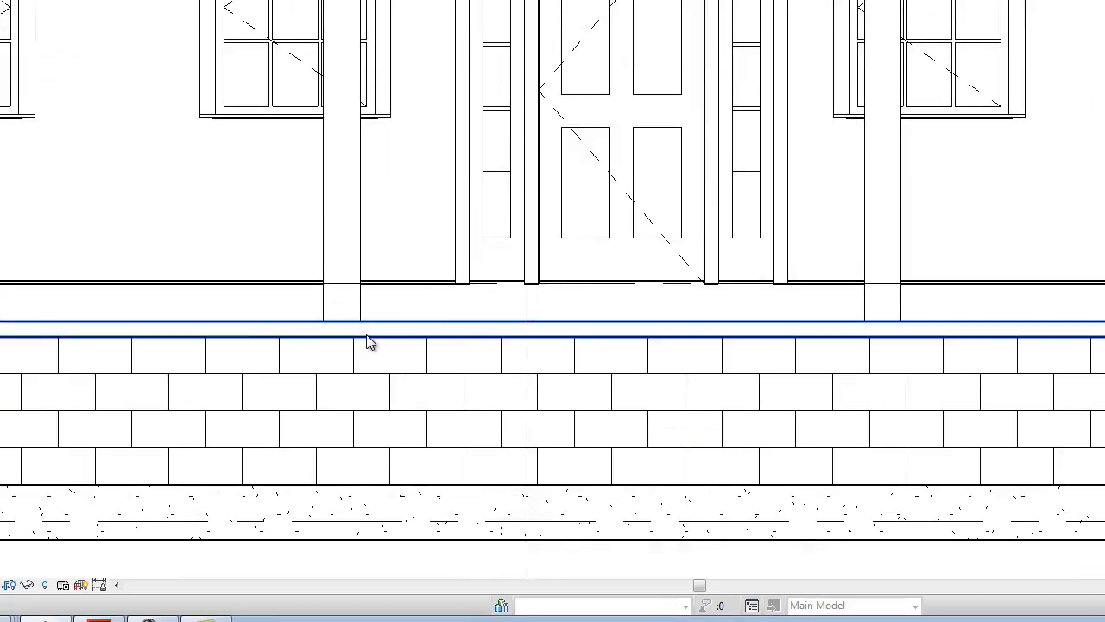
left_click(333, 335)
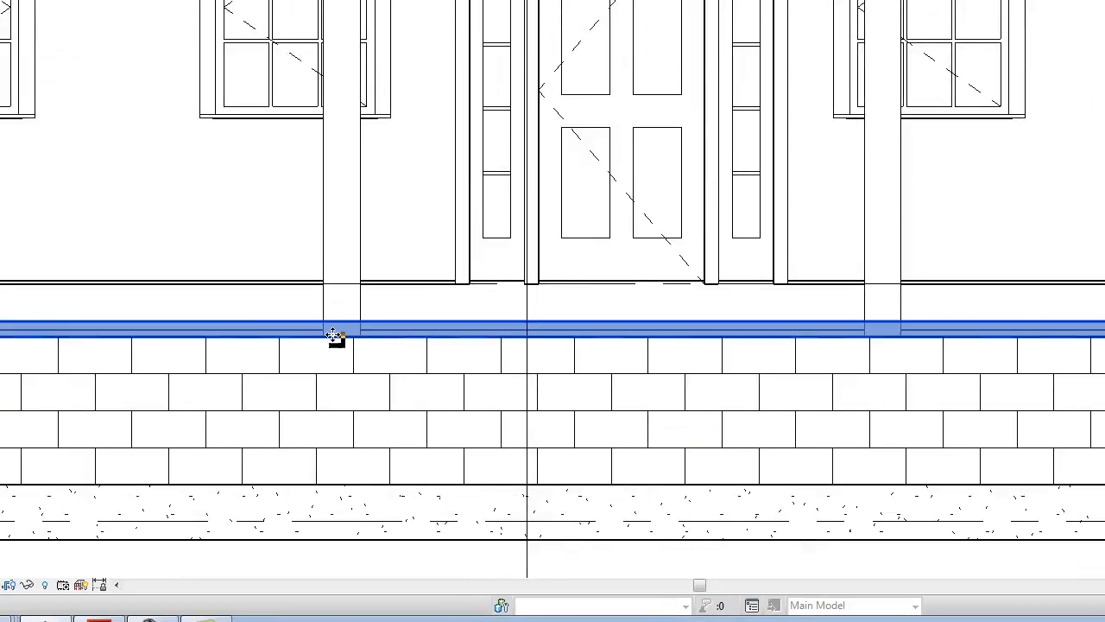
left_click(26, 586)
left_click(86, 533)
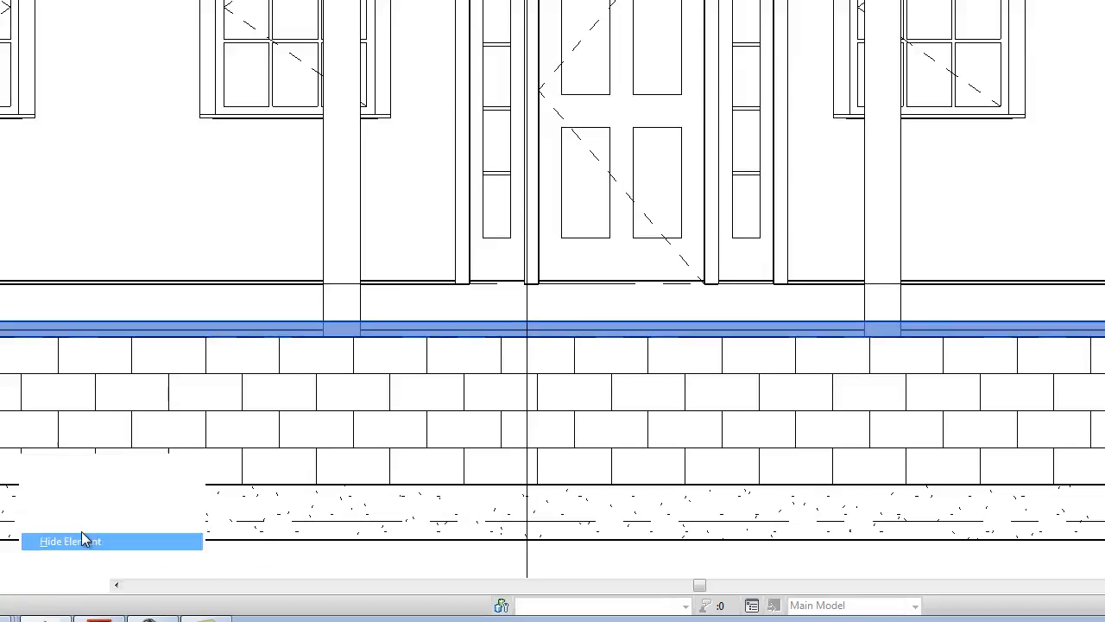
Step: Delete the three original short columns at the bases of the copied porch columns
left_click(344, 335)
key("Delete")
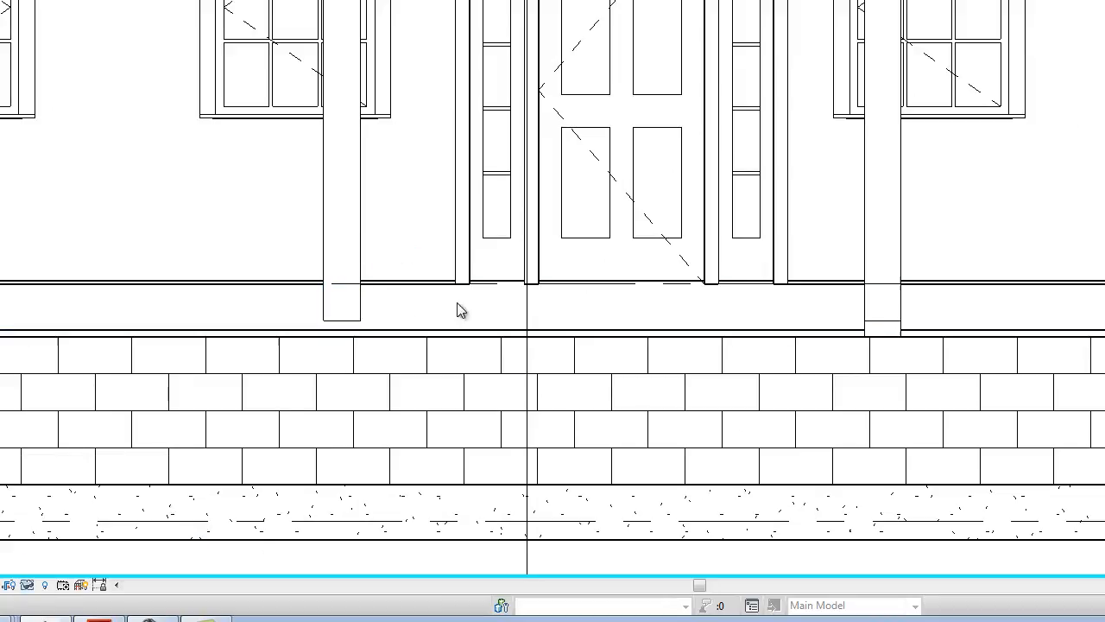
left_click(862, 338)
key("Delete")
middle_click_drag(594, 389, 72, 419)
scroll(71, 419, "down", 1)
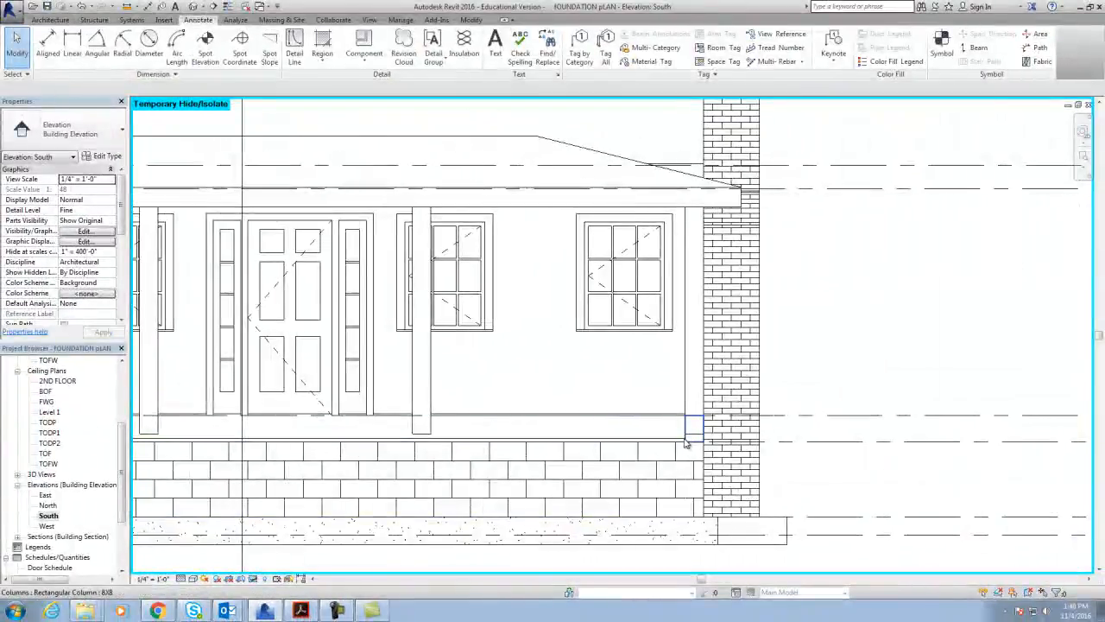
left_click(686, 443)
key("Delete")
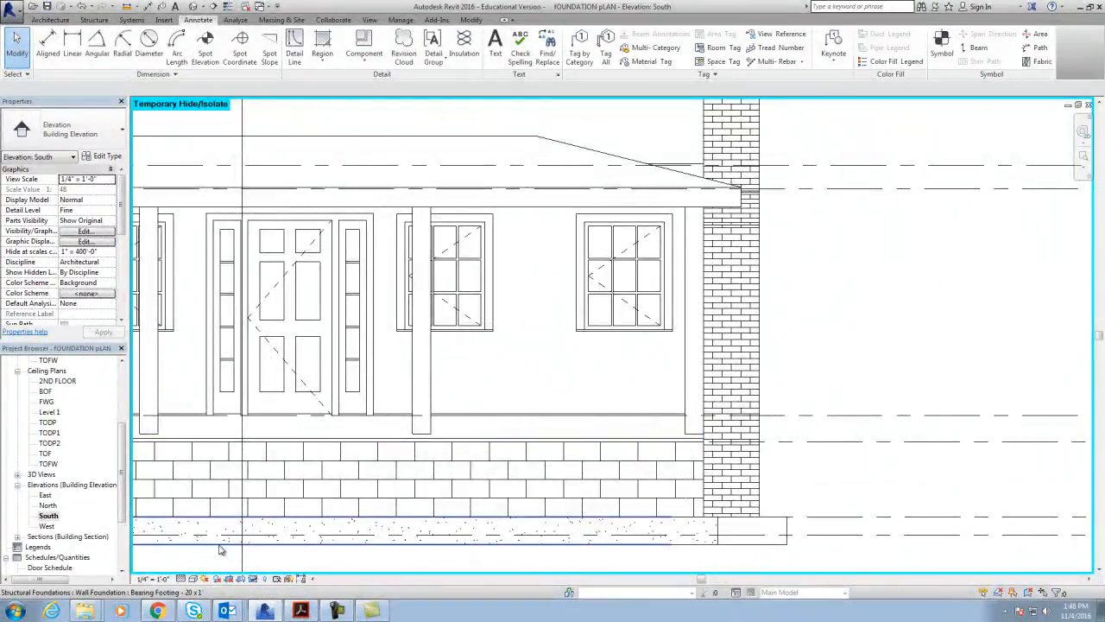
Step: Reset the temporary hide/isolate in the South elevation and inspect the porch columns in the 3D view
left_click(255, 580)
left_click(282, 566)
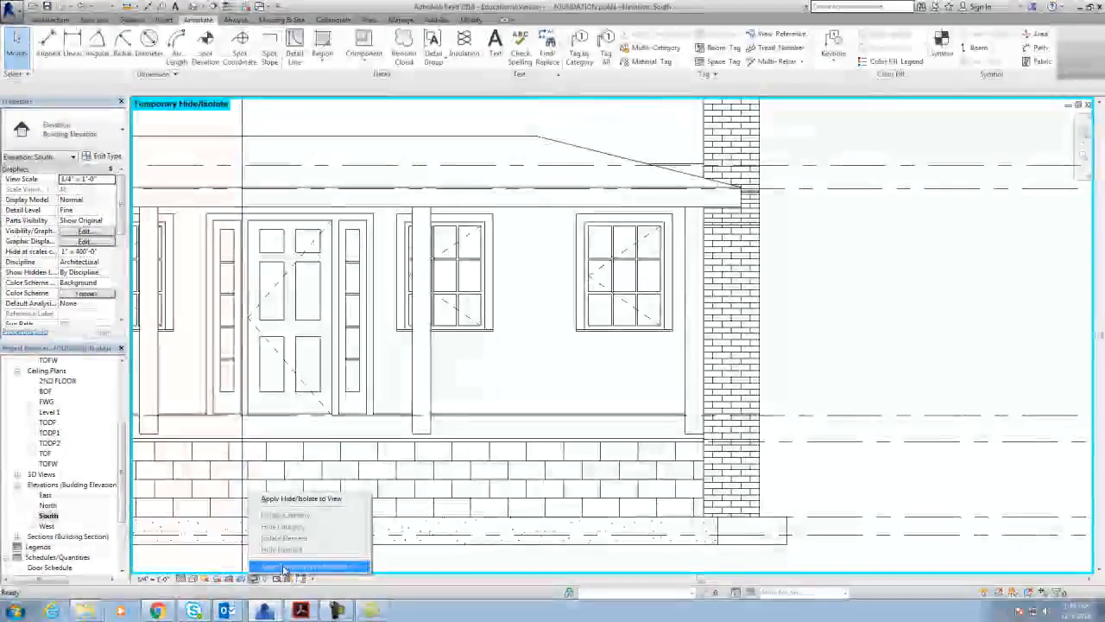
scroll(596, 367, "down", 2)
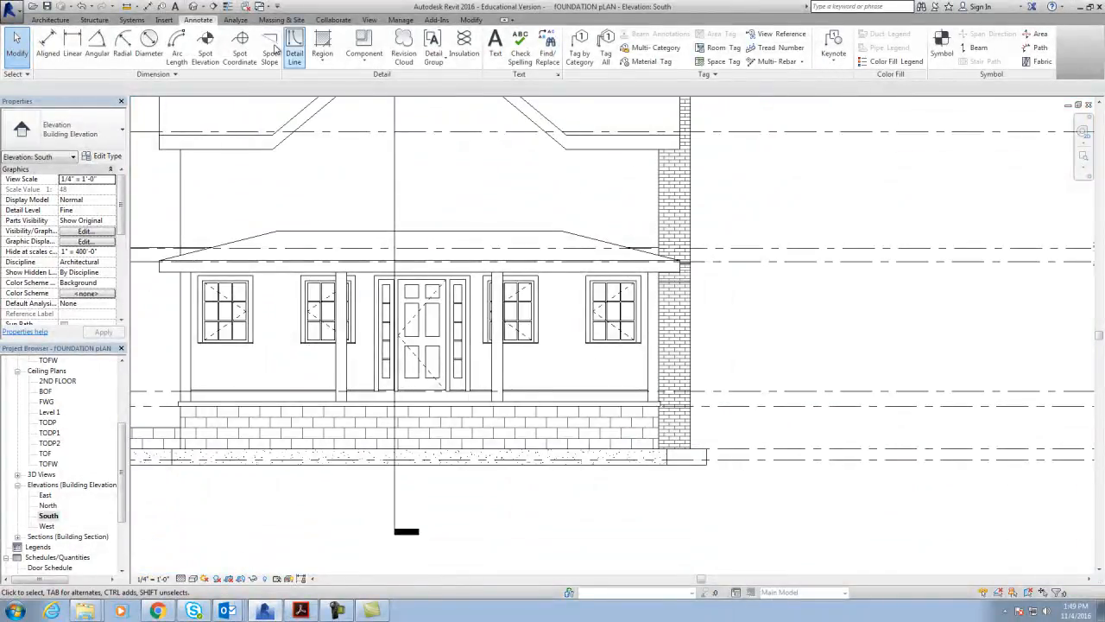
left_click(193, 7)
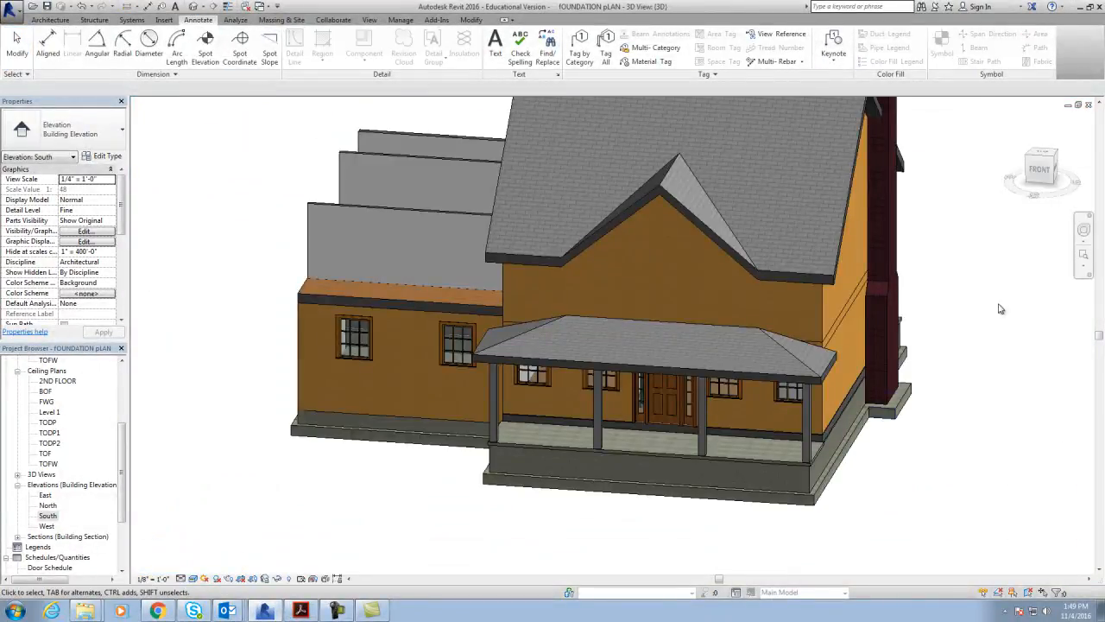
mouse_move(1045, 171)
left_mouse_down()
mouse_move(1007, 179)
mouse_move(1069, 157)
mouse_move(175, 163)
left_mouse_up()
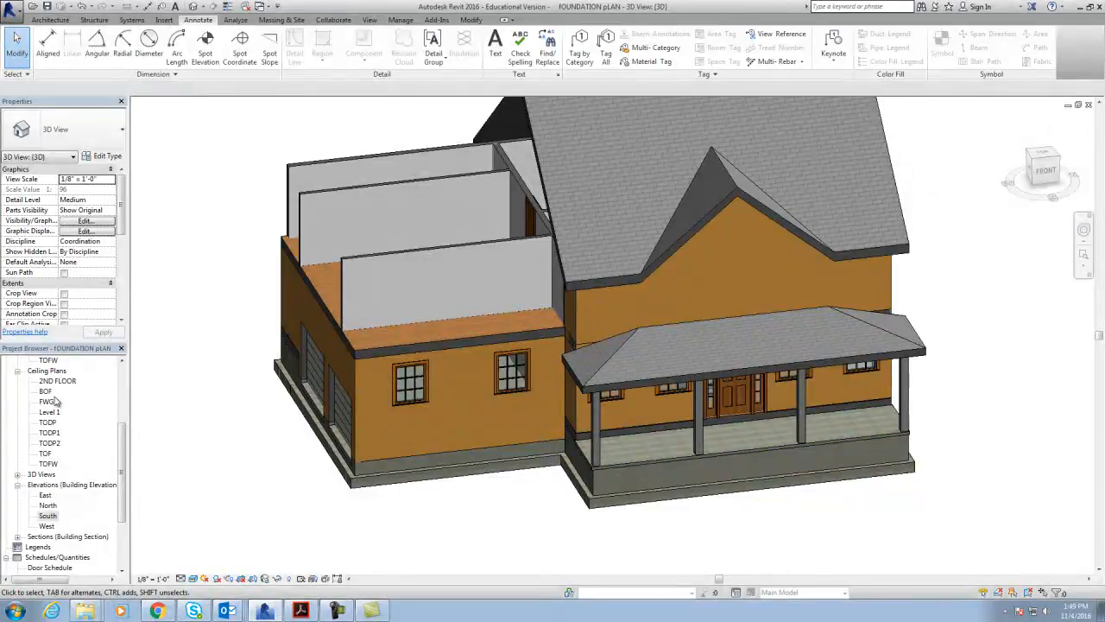
Step: Open the TOFW floor plan view
double_click(49, 464)
scroll(125, 466, "up", 4)
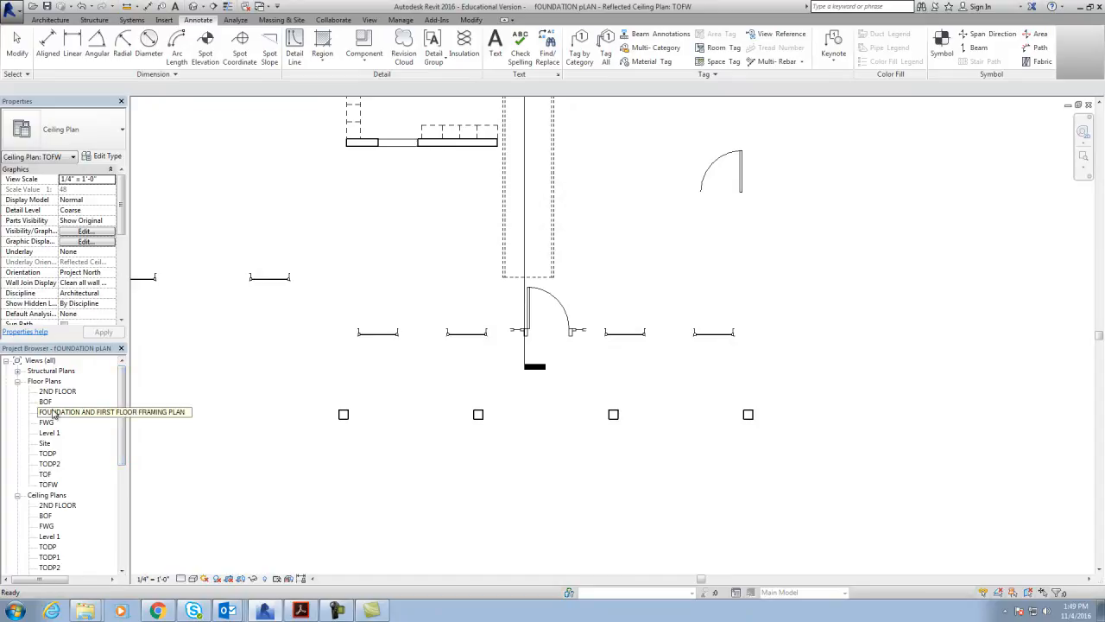
double_click(49, 485)
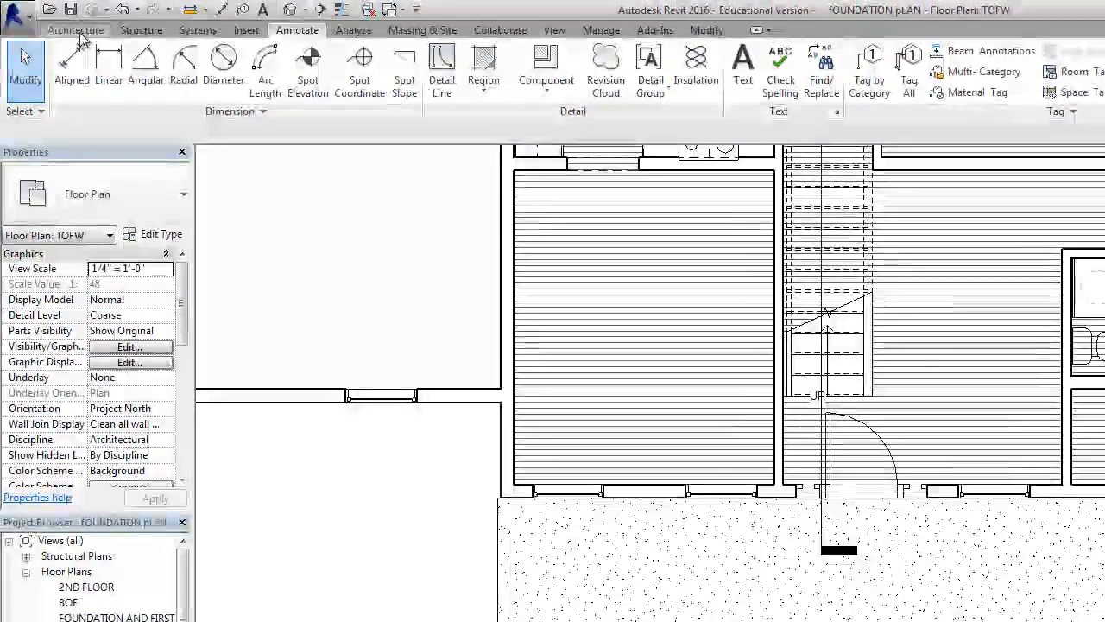
Step: Start a sketched railing path and draw a line about 5' 4" long from the leftmost porch column to the house wall
left_click(85, 32)
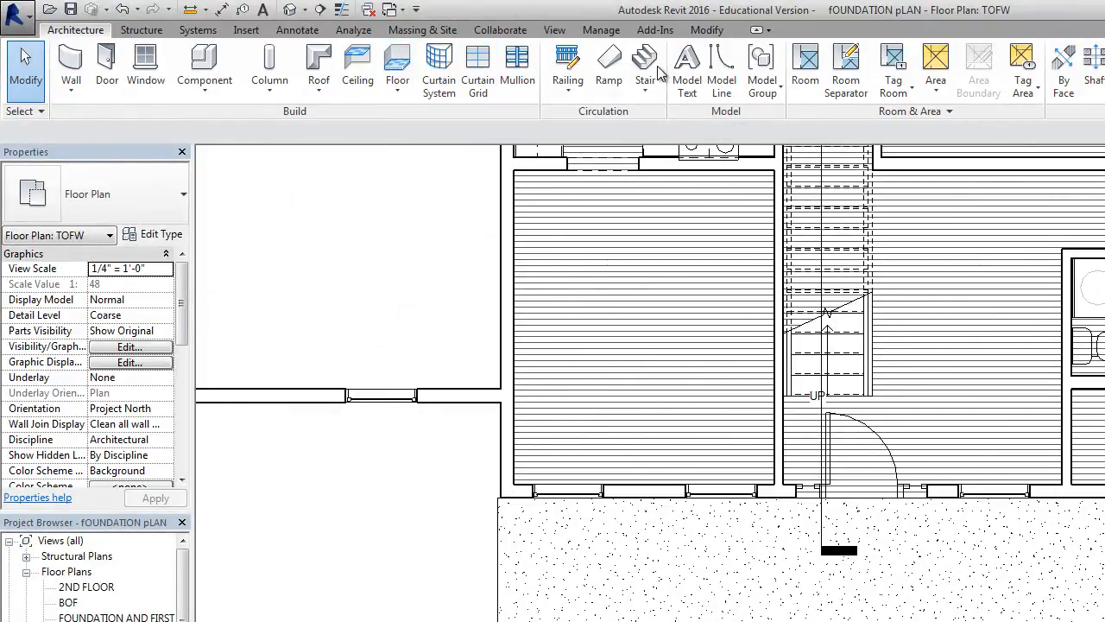
left_click(567, 83)
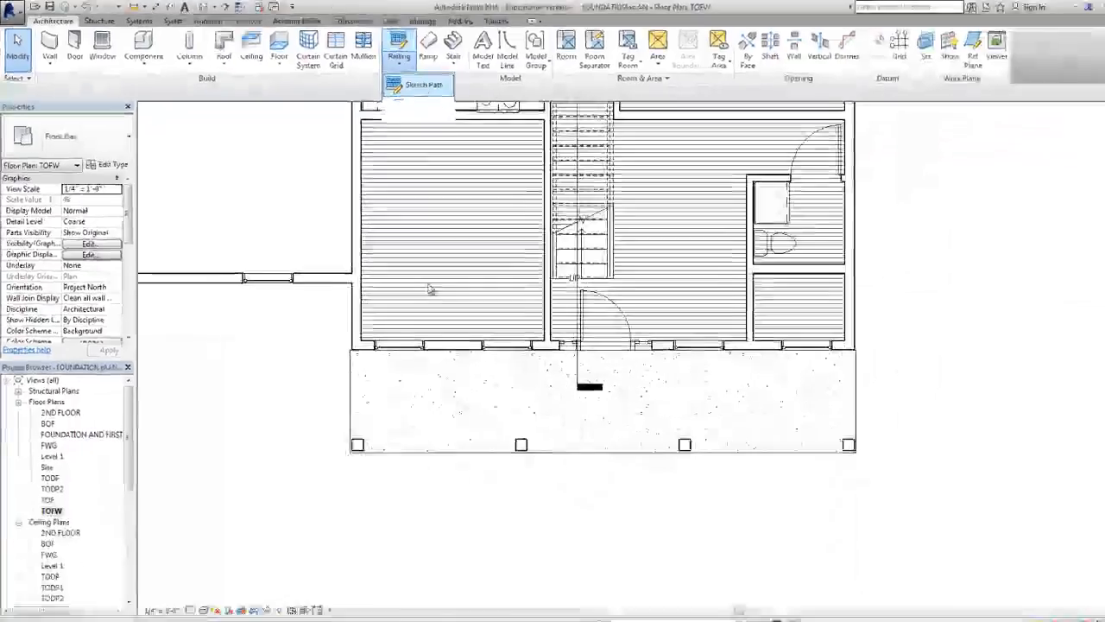
left_click(567, 114)
scroll(346, 432, "up", 3)
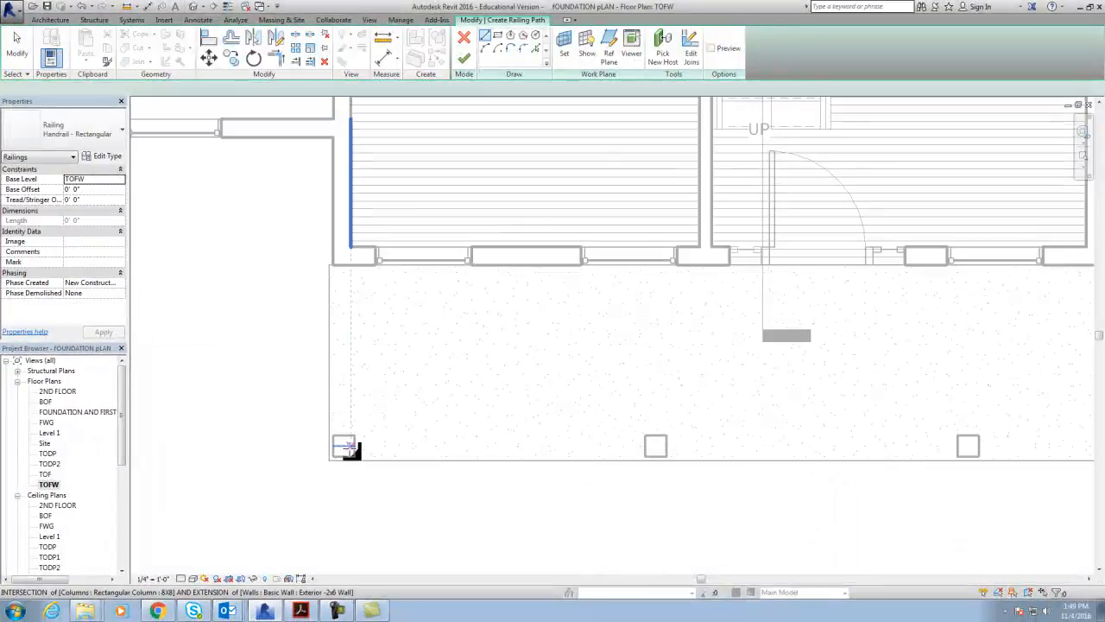
left_click(342, 430)
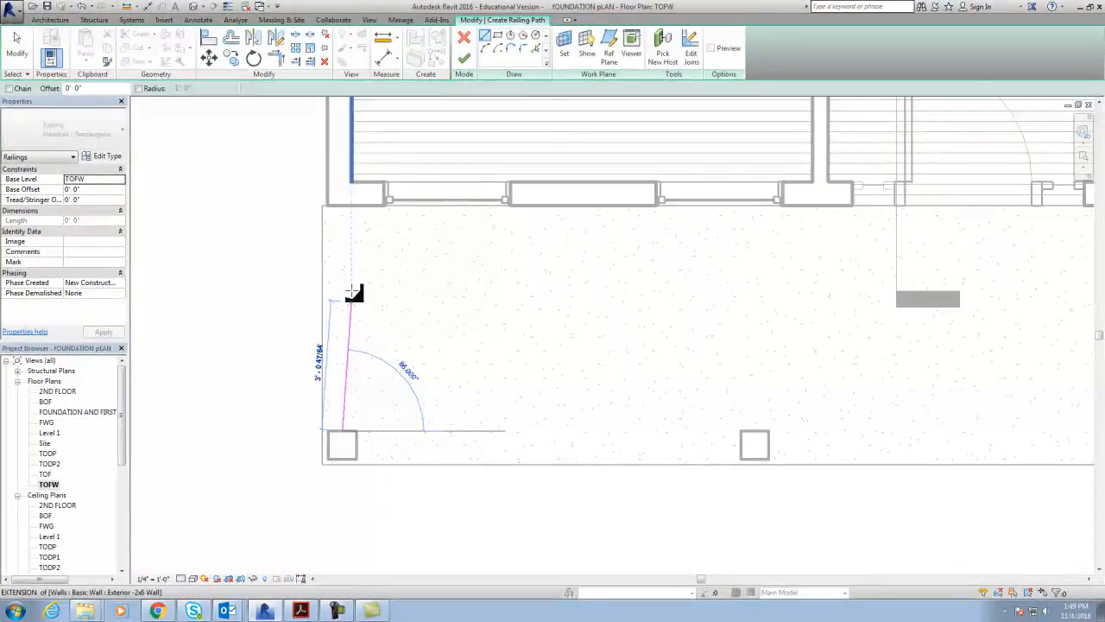
left_click(342, 214)
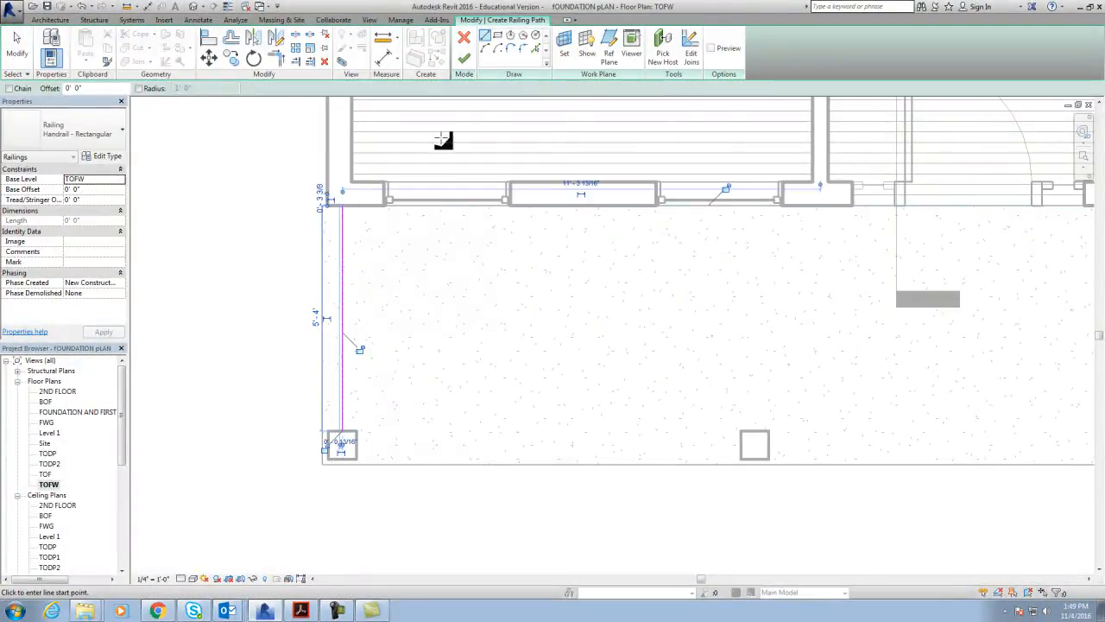
Step: Finish the side railing, then sketch and finish a second railing about 9' 1" long between the two leftmost front columns
left_click(463, 58)
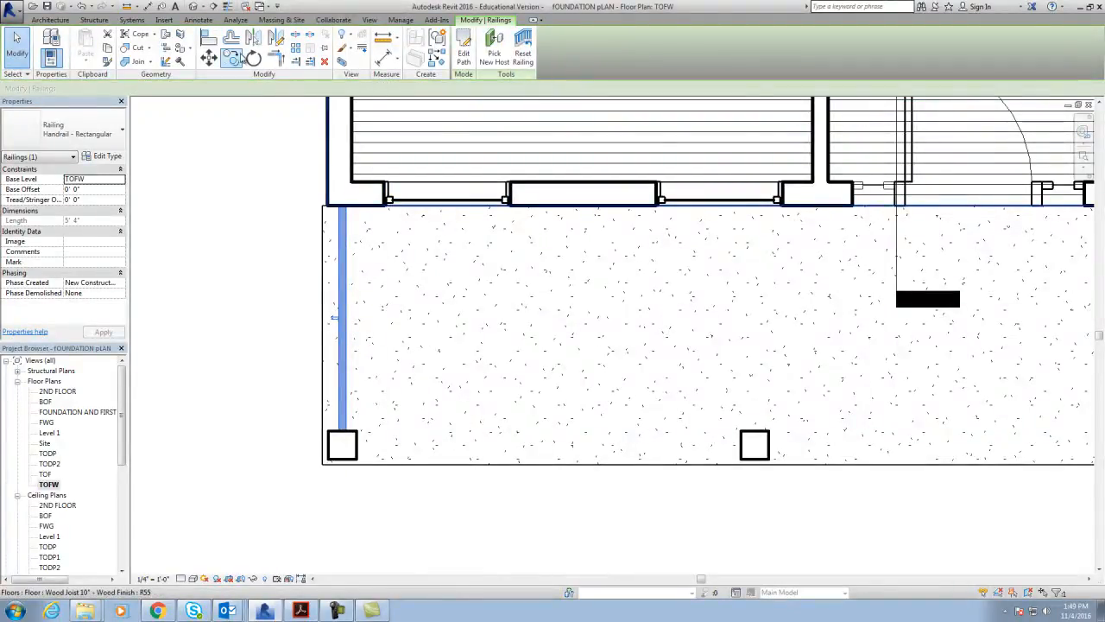
left_click(51, 20)
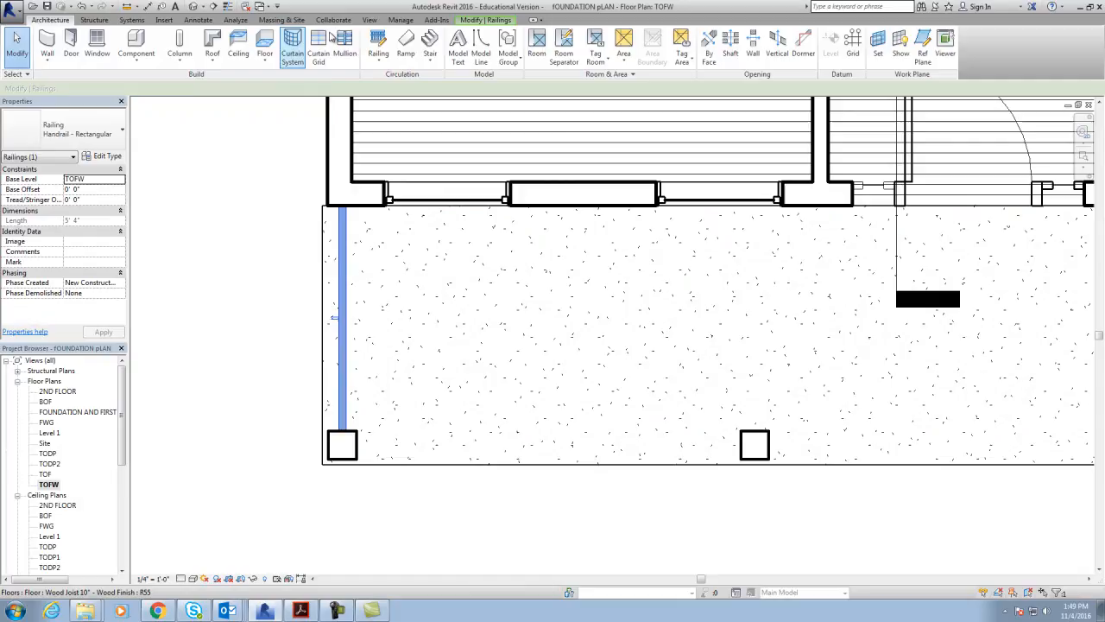
left_click(378, 62)
left_click(398, 80)
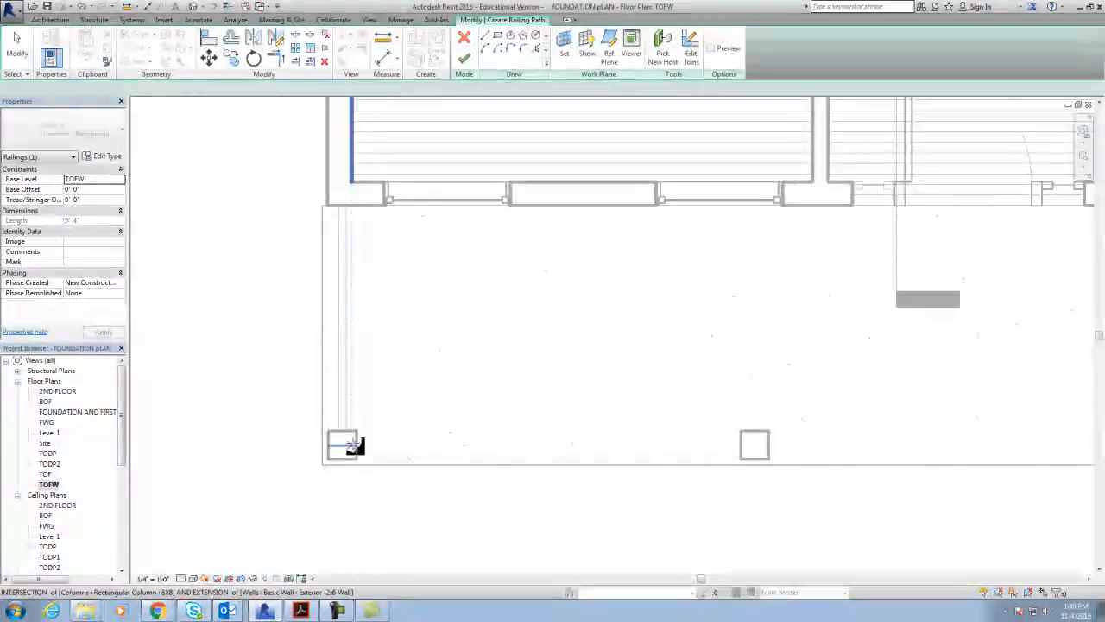
left_click(355, 443)
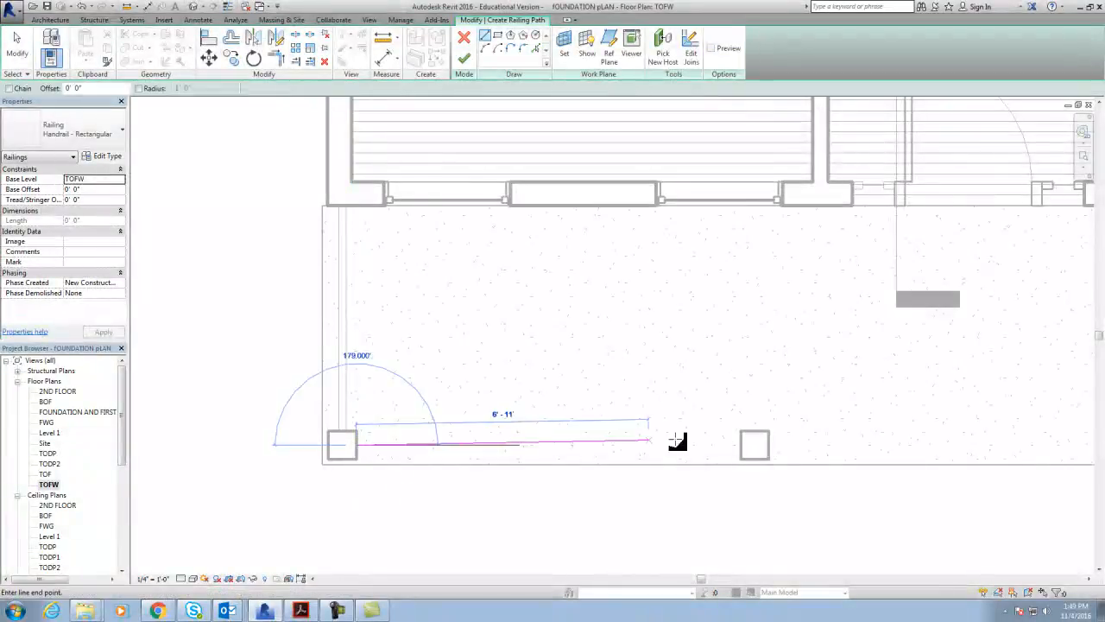
left_click(740, 446)
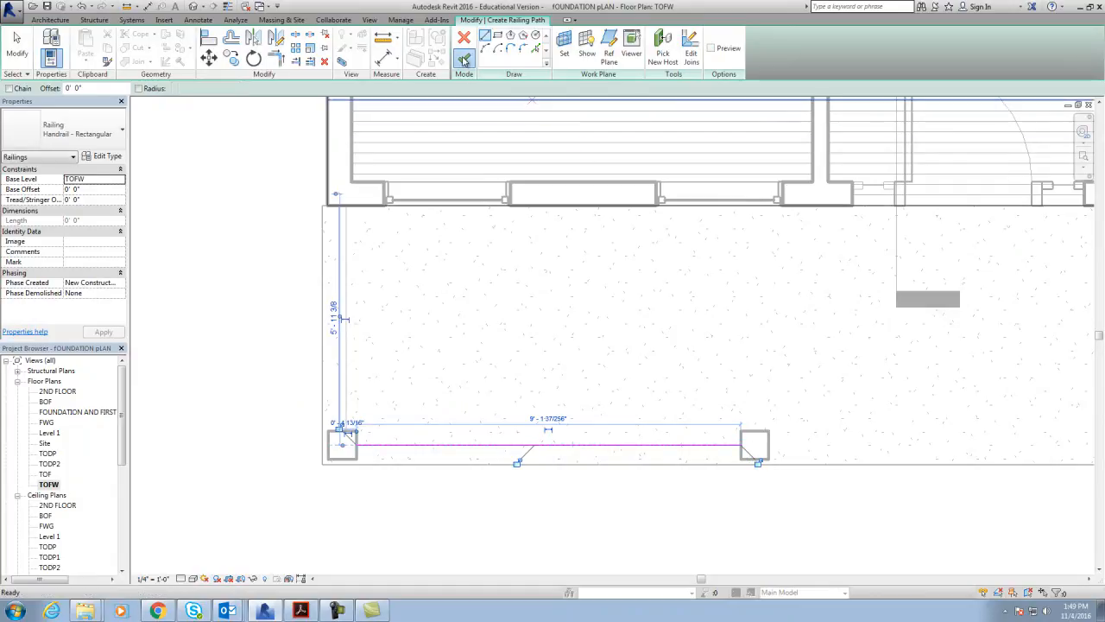
left_click(465, 60)
key("Escape")
Step: Mirror both railings to the other end of the porch about a drawn axis perpendicular to the slab's front edge at its midpoint
scroll(688, 446, "down", 1)
middle_click_drag(688, 446, 431, 410)
scroll(432, 411, "down", 1)
mouse_move(644, 428)
middle_mouse_down()
mouse_move(510, 454)
mouse_move(629, 430)
middle_mouse_up()
scroll(517, 450, "down", 1)
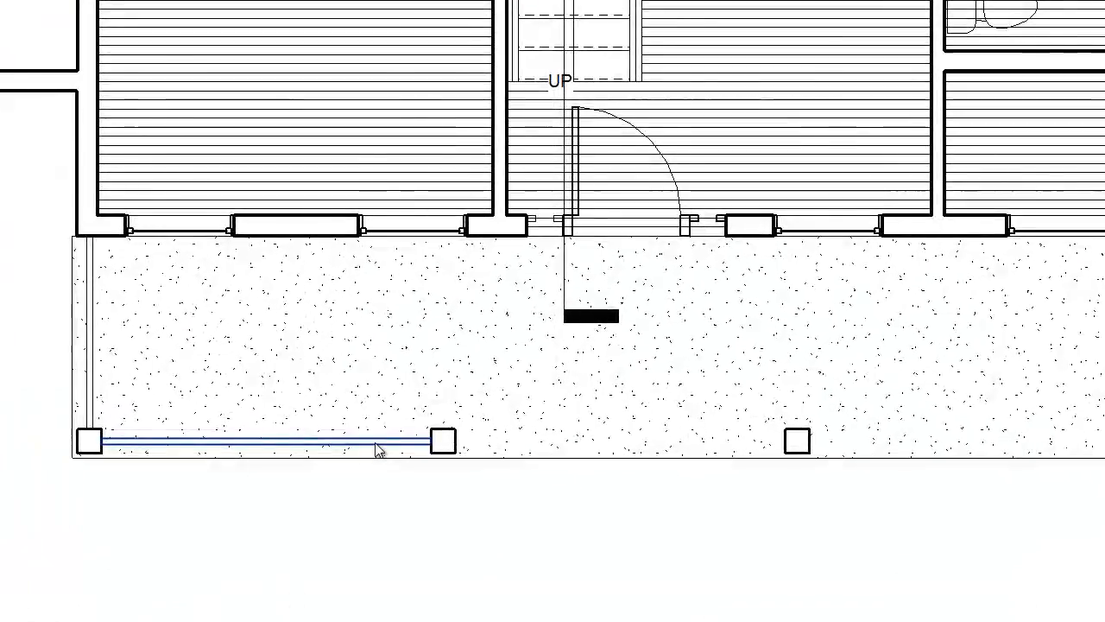
left_click(333, 440)
left_click(95, 357, "ctrl")
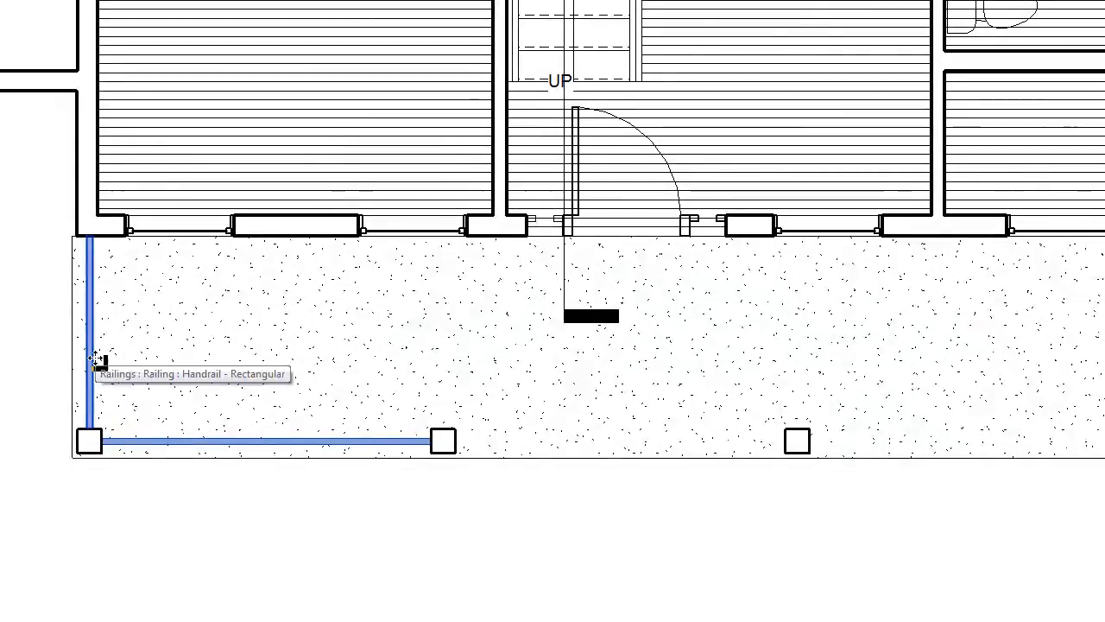
key("d")
key("m")
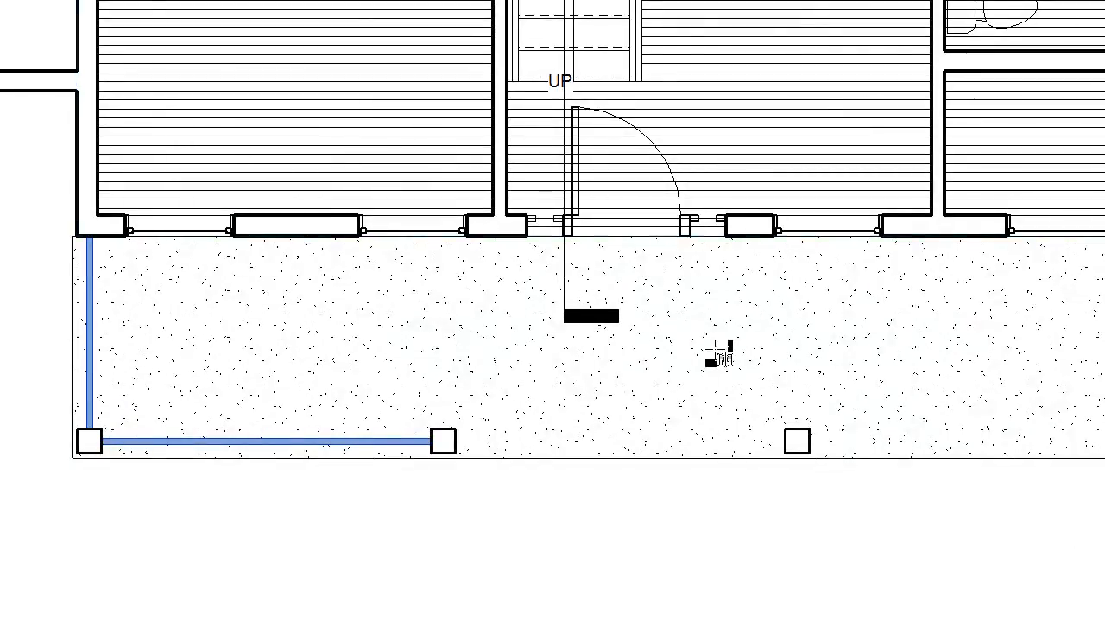
left_click(620, 457)
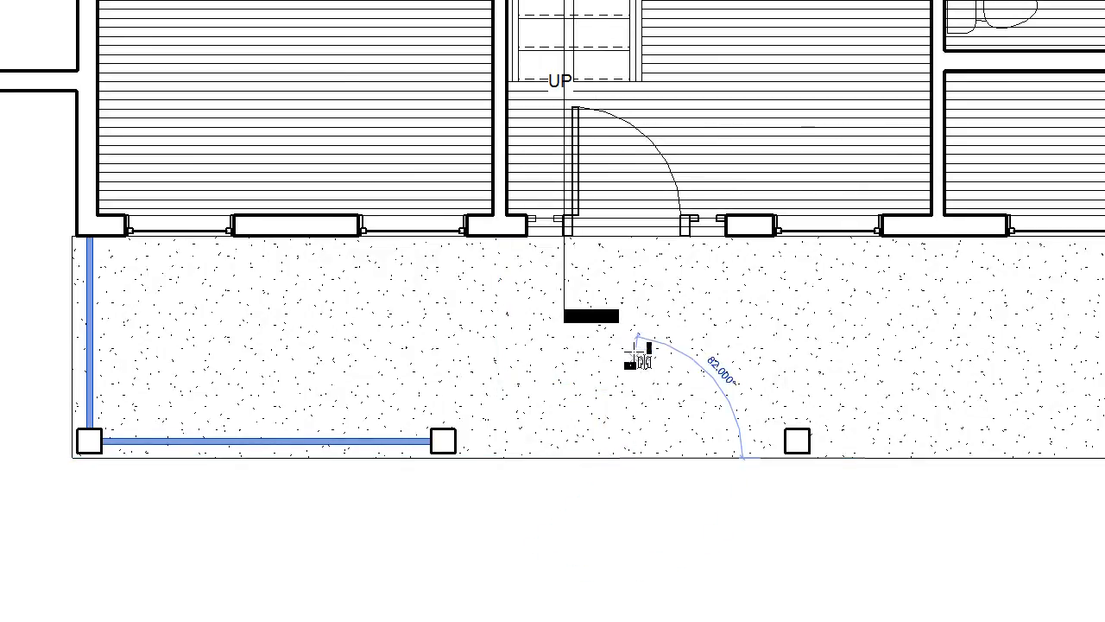
left_click(620, 283)
left_click(1020, 575)
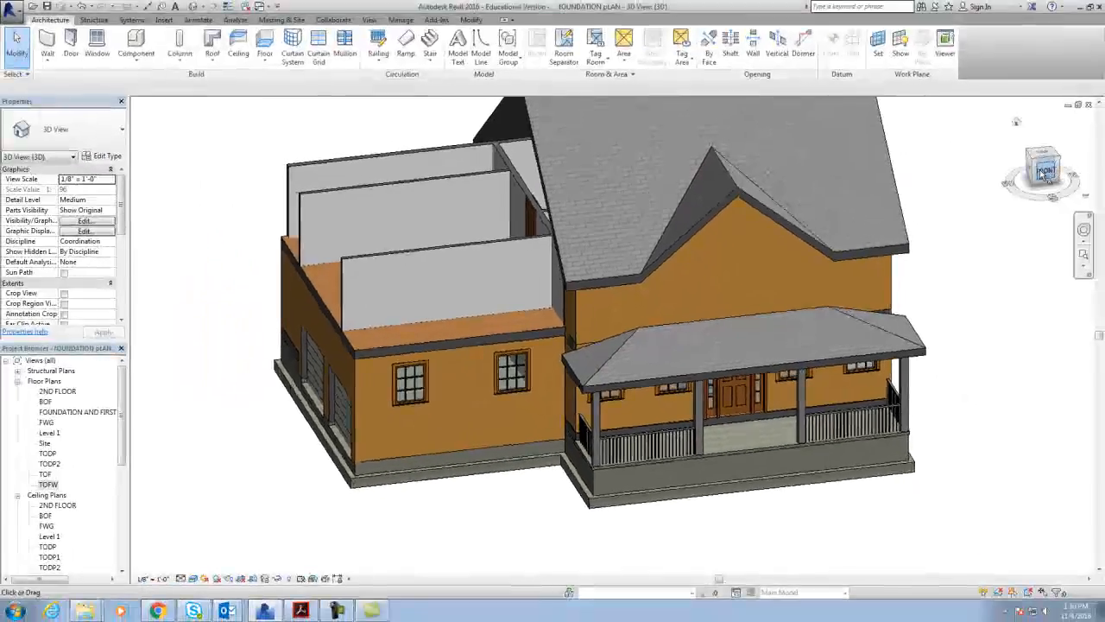
Step: Examine how the side railings meet the porch slab in a close-up left view of the 3D model
mouse_move(1064, 92)
middle_mouse_down("shift")
mouse_move(898, 164)
mouse_move(837, 153)
mouse_move(846, 143)
mouse_move(986, 169)
mouse_move(140, 170)
middle_mouse_up("shift")
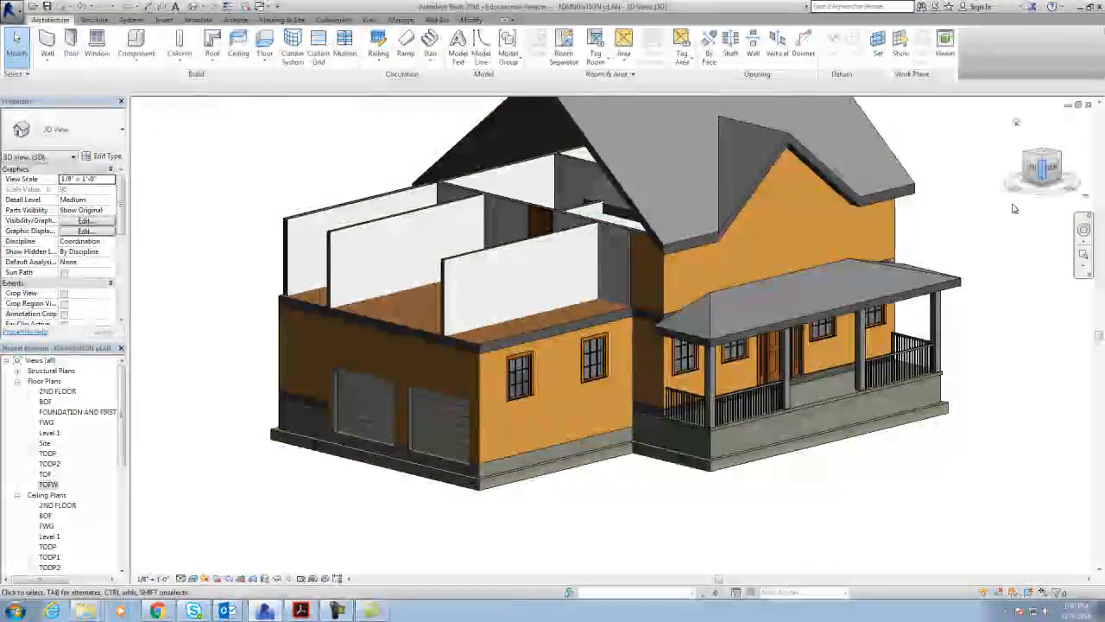
left_click(1035, 168)
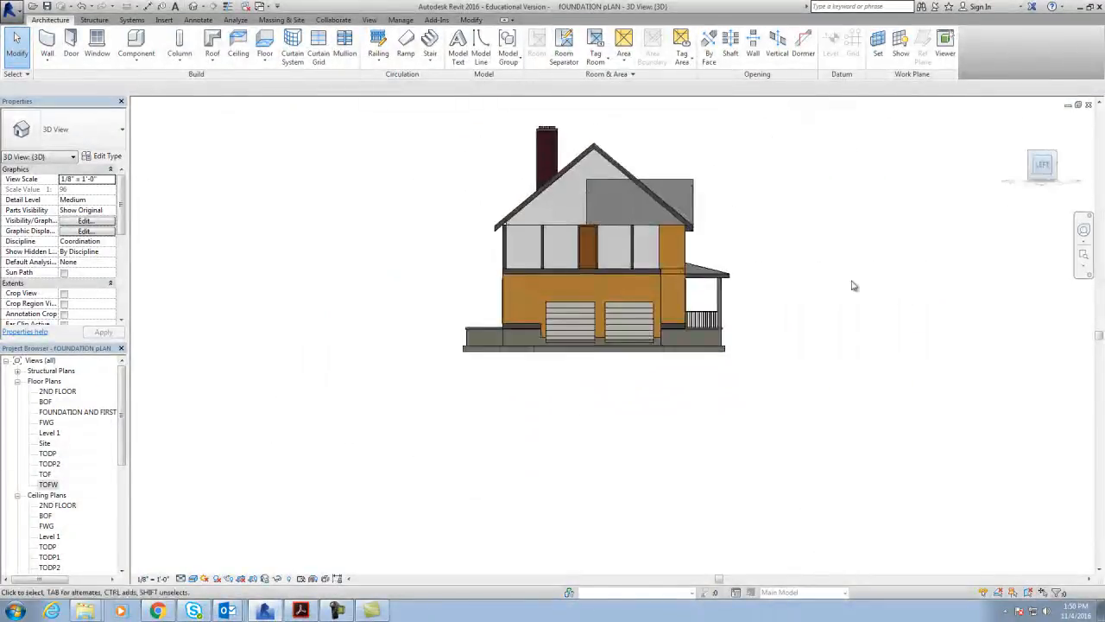
scroll(765, 440, "up", 5)
scroll(755, 414, "up", 5)
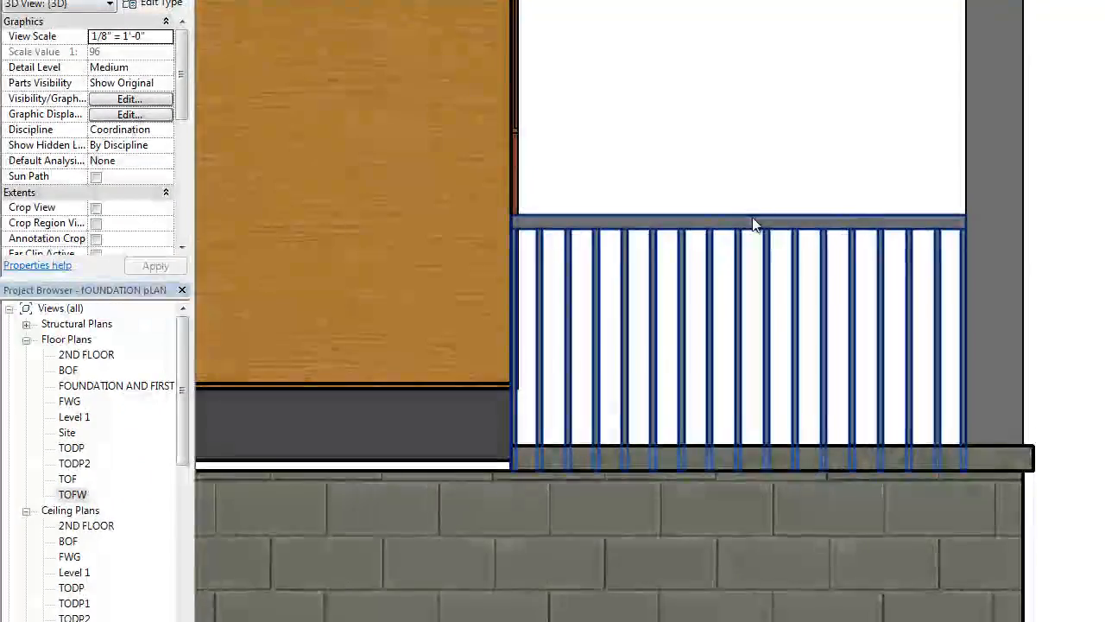
left_click(752, 227)
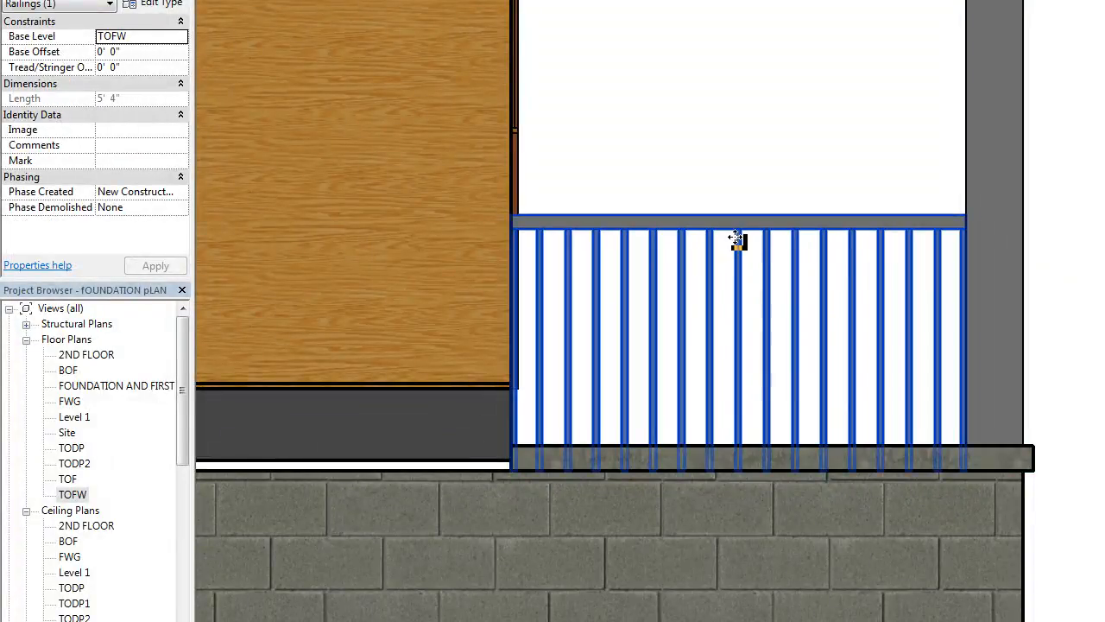
left_click_drag(894, 288, 809, 178)
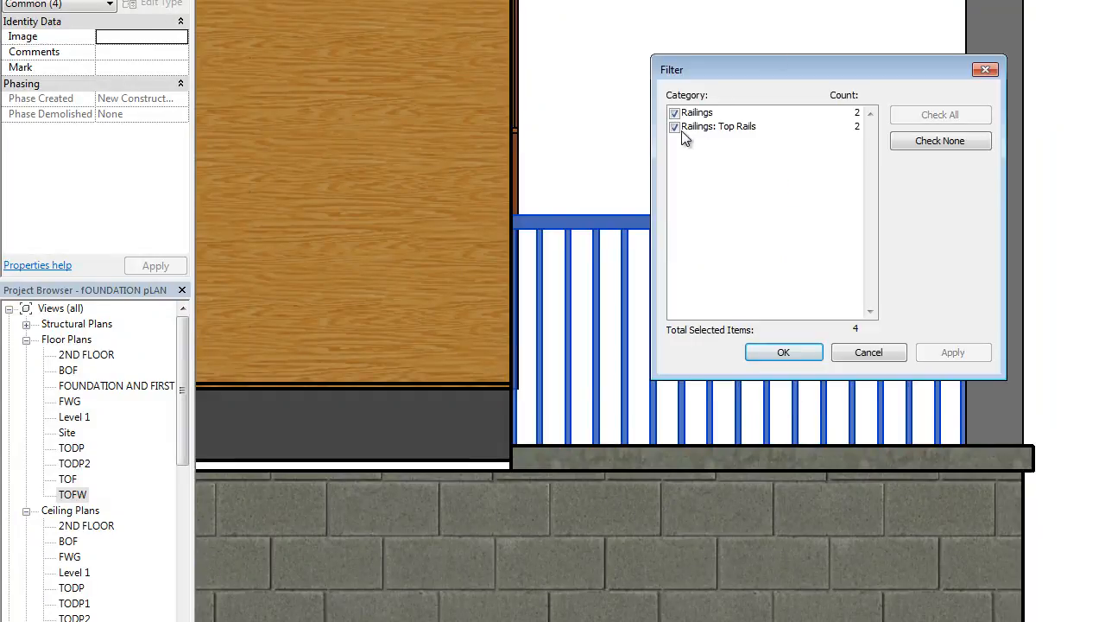
left_click(781, 352)
left_click(835, 80)
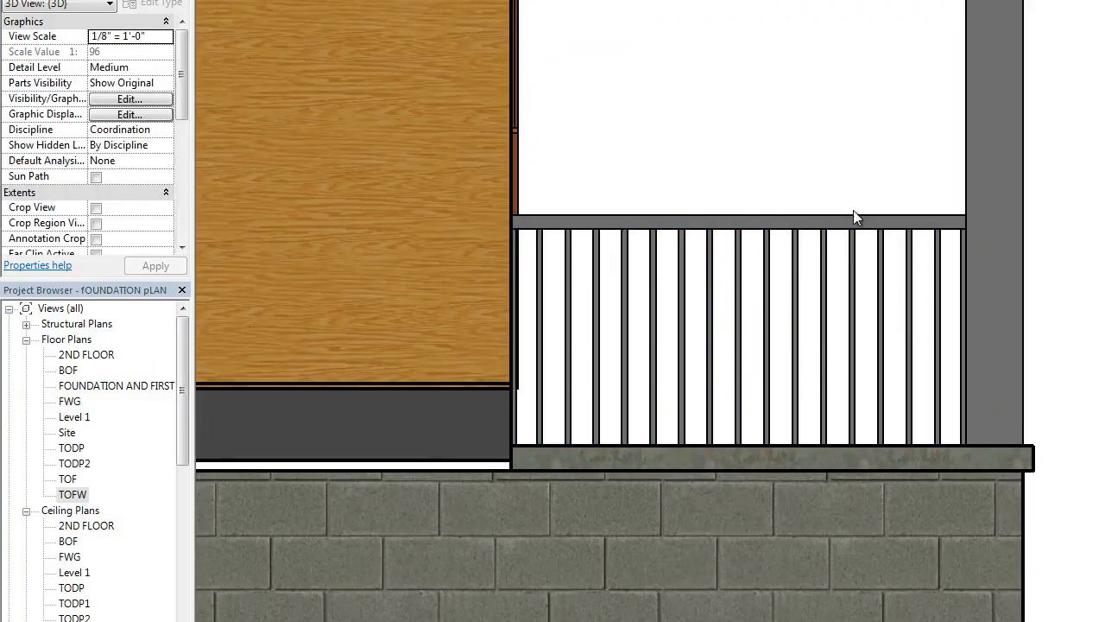
Step: Set the base offset of both side railings between the house and the corner columns to 3.5"
left_click(848, 217)
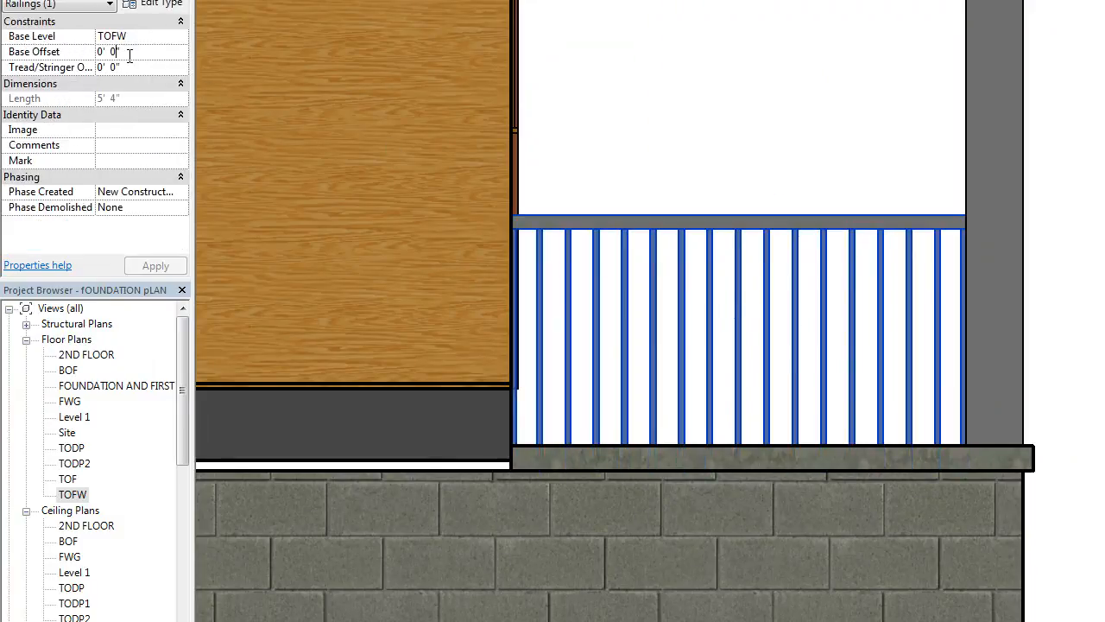
type("3")
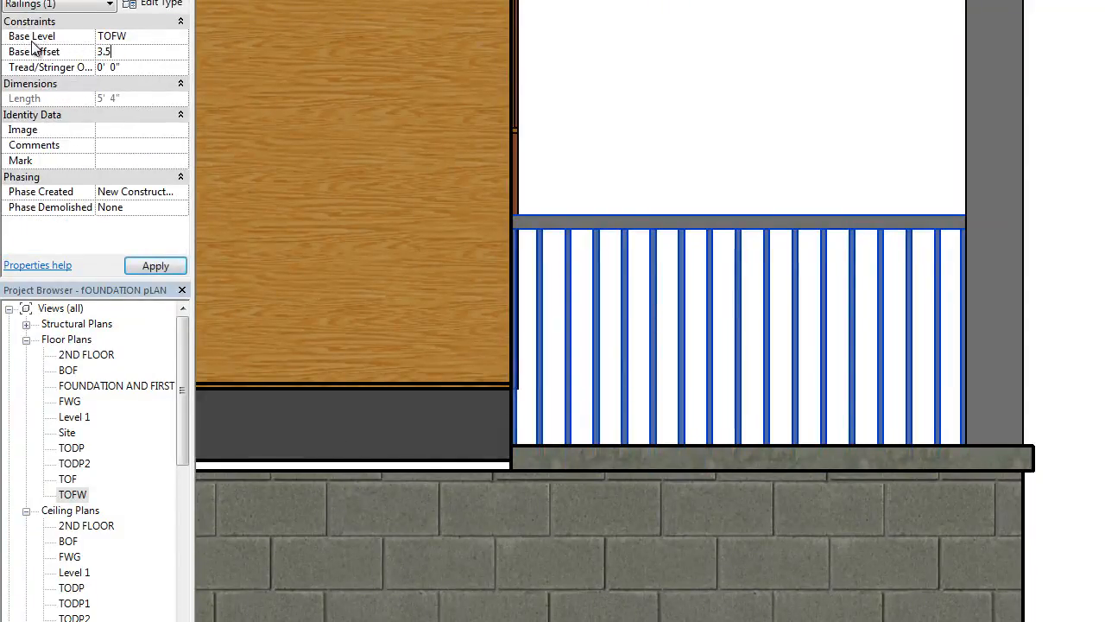
type(".5")
key("Return")
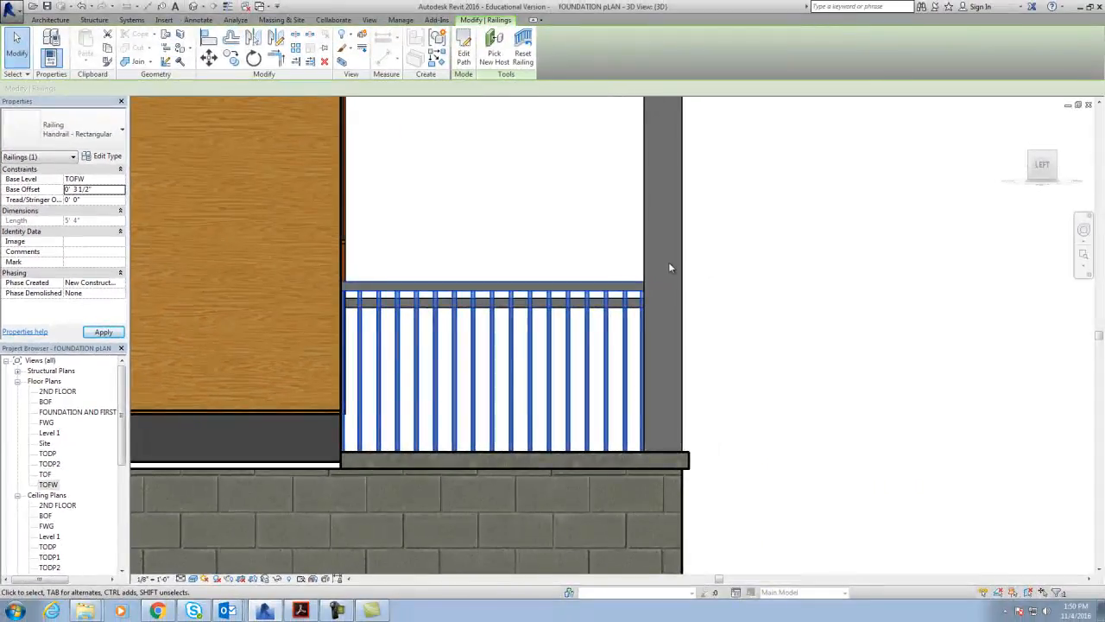
left_click(797, 268)
left_click(594, 308)
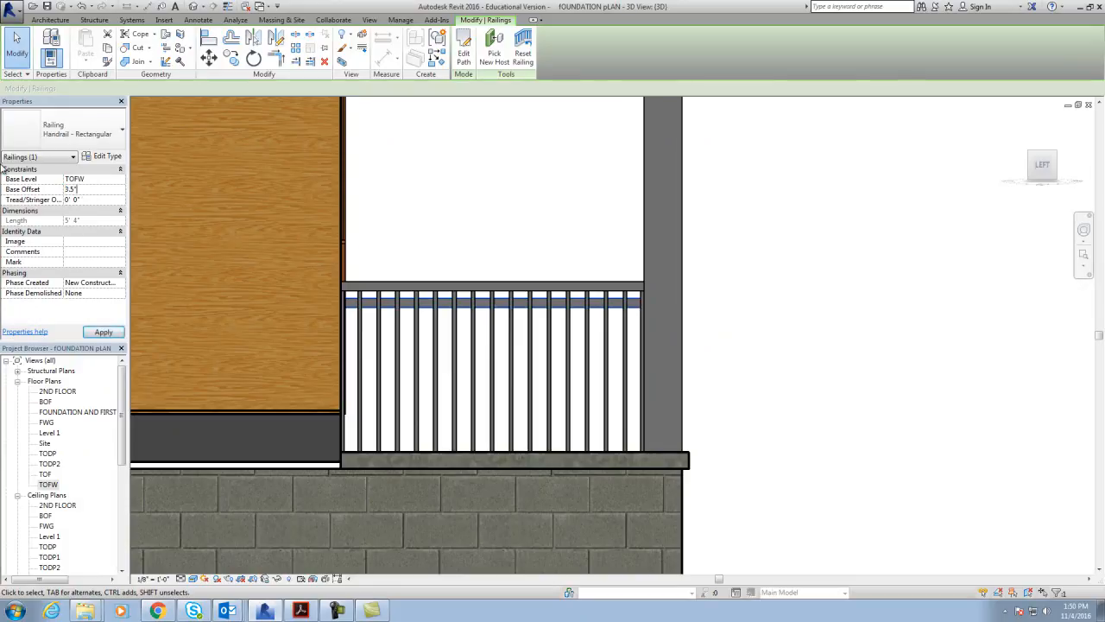
left_click(863, 275)
Step: Set the base offset of the front railing nearest the garage to 3.5"
left_click_drag(1044, 166, 950, 163)
left_click(515, 318)
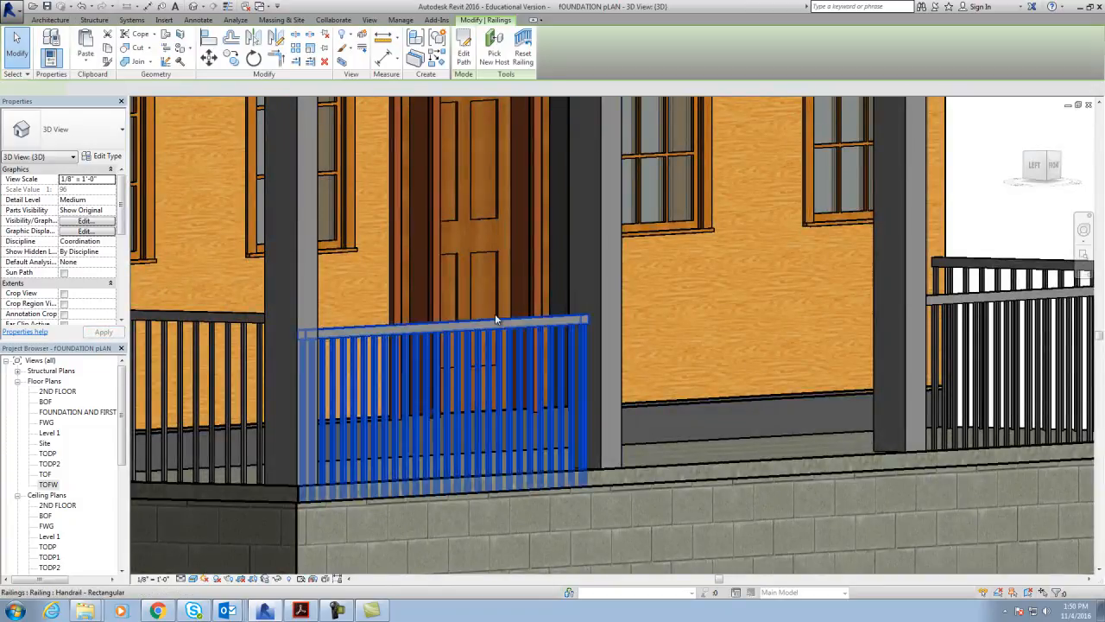
left_click(99, 191)
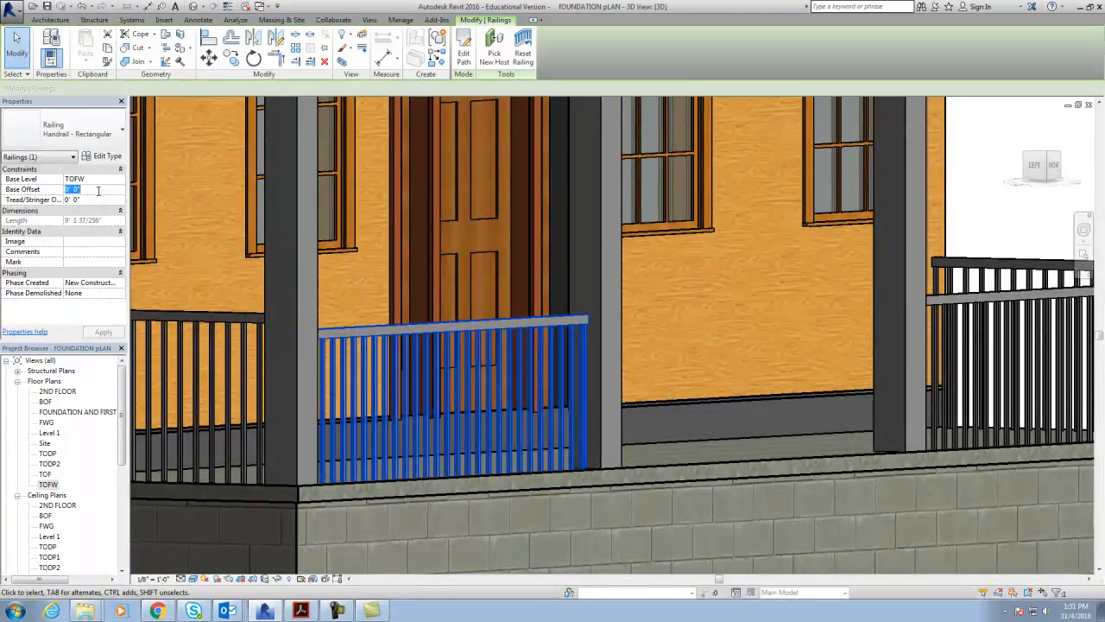
type("3.5")
key("Return")
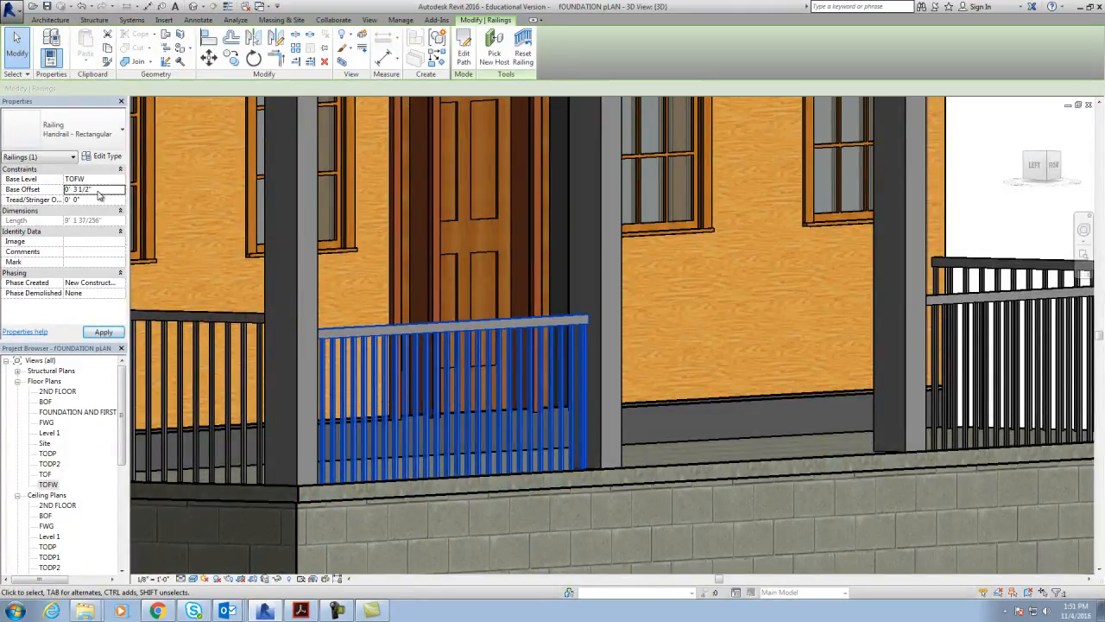
left_click(1055, 231)
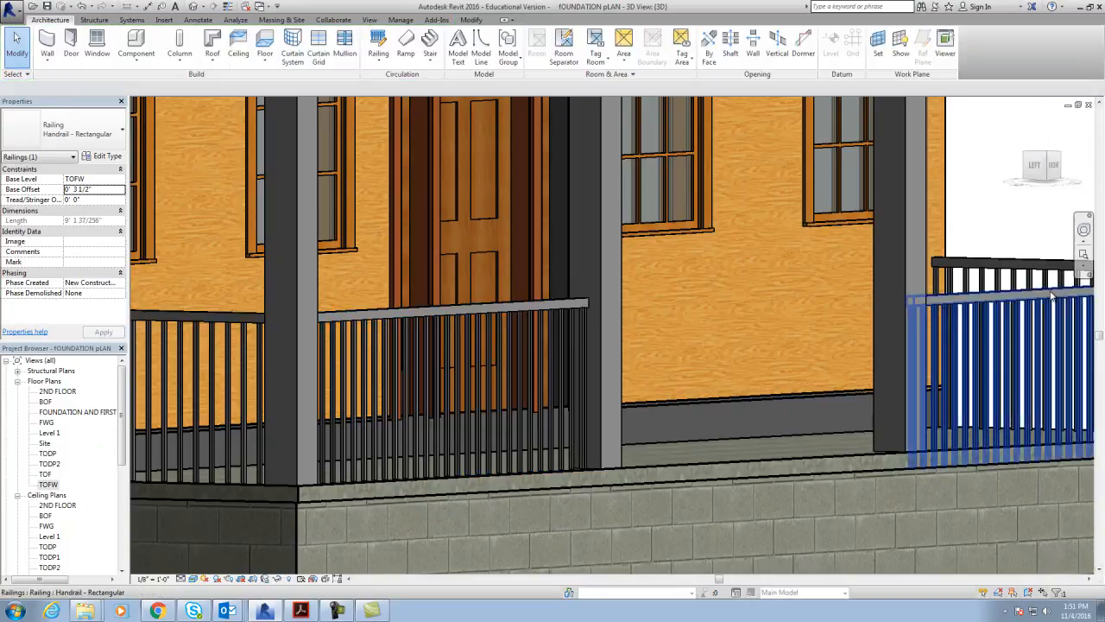
Step: Set the base offset of the front railing at the far end of the porch to 3.5"
left_click(1042, 298)
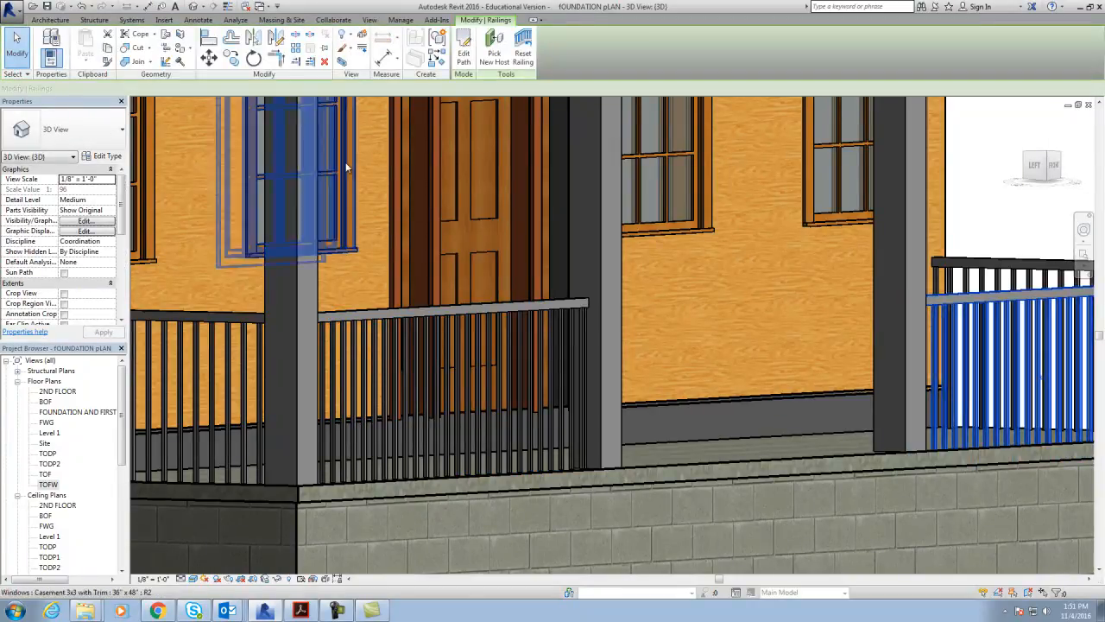
left_click(90, 190)
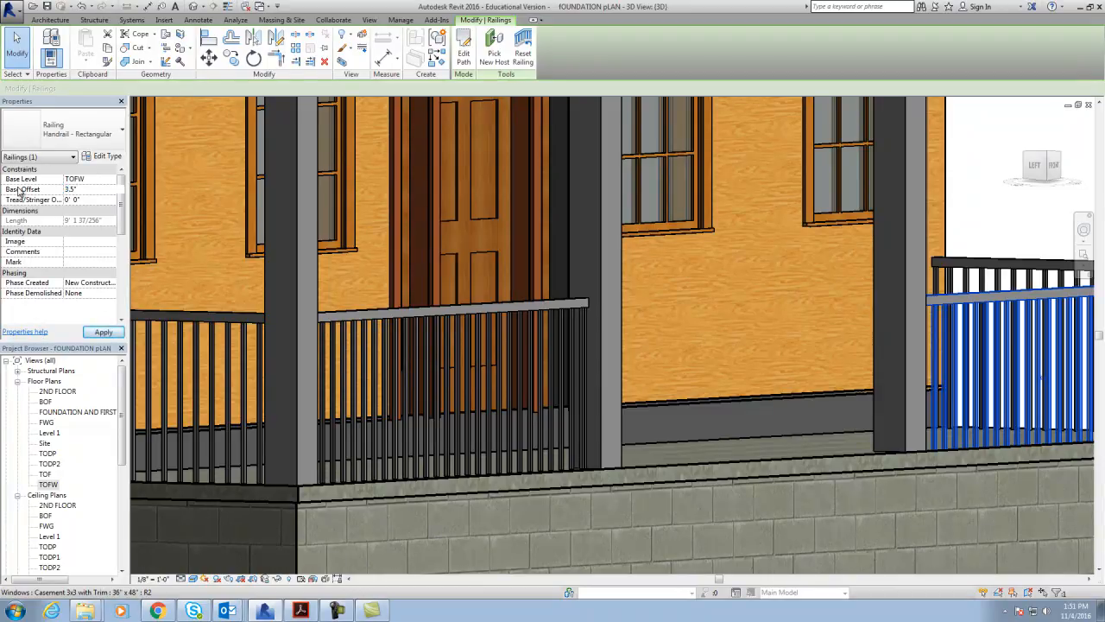
left_click(104, 333)
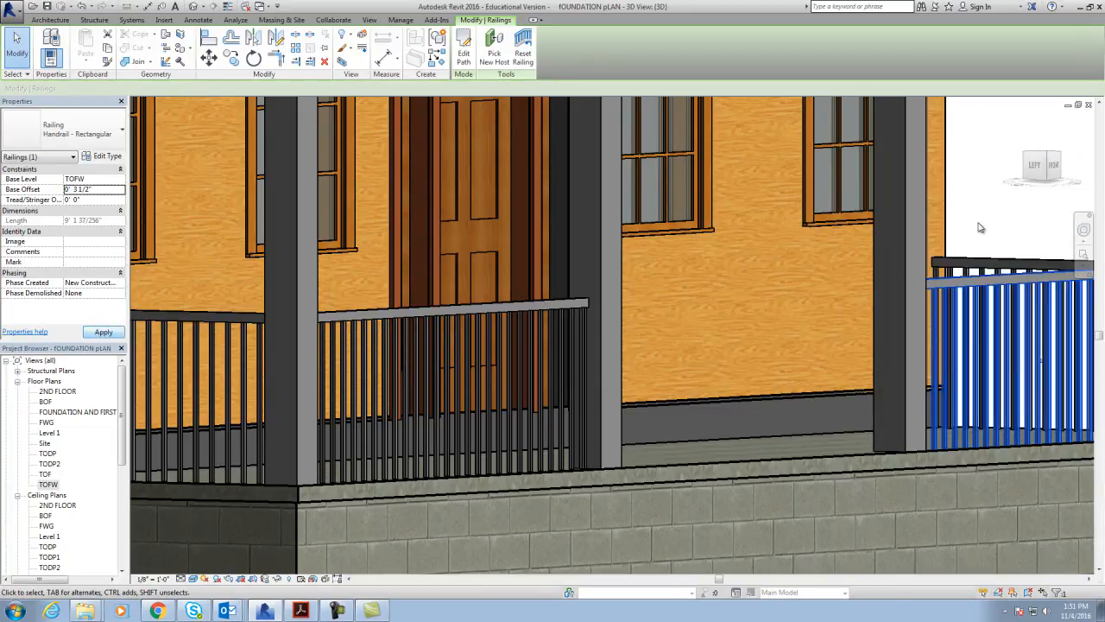
left_click(994, 219)
Step: Inspect the raised railings along the whole front porch in the 3D view
scroll(973, 278, "down", 1)
scroll(973, 278, "down", 3)
middle_click_drag(940, 375, 785, 418)
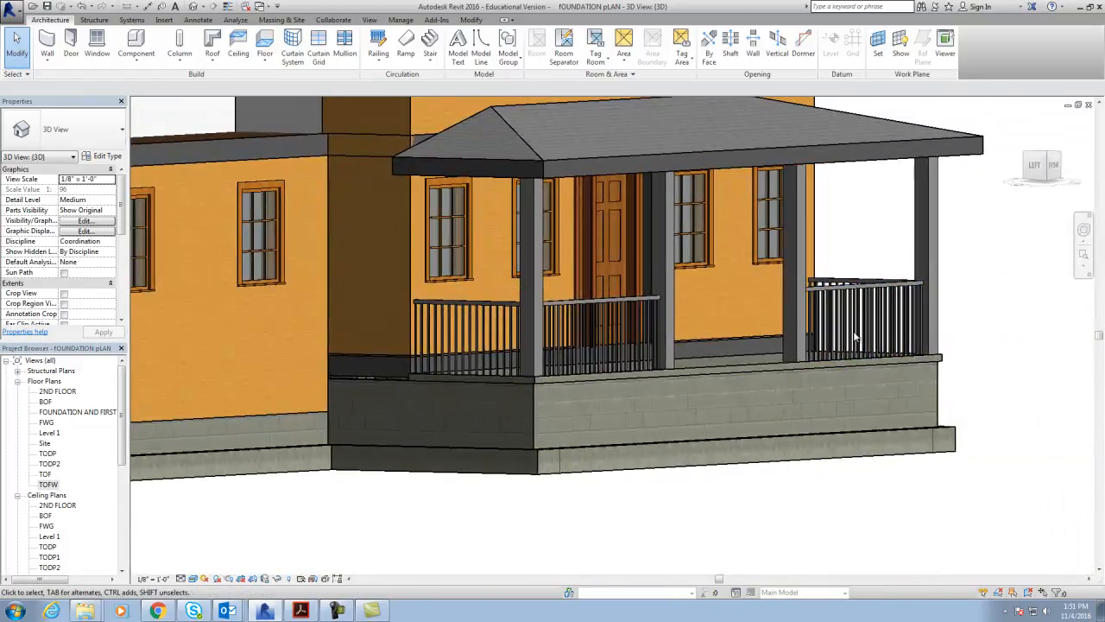
mouse_move(1058, 175)
left_mouse_down()
mouse_move(1044, 169)
mouse_move(1040, 184)
left_mouse_up()
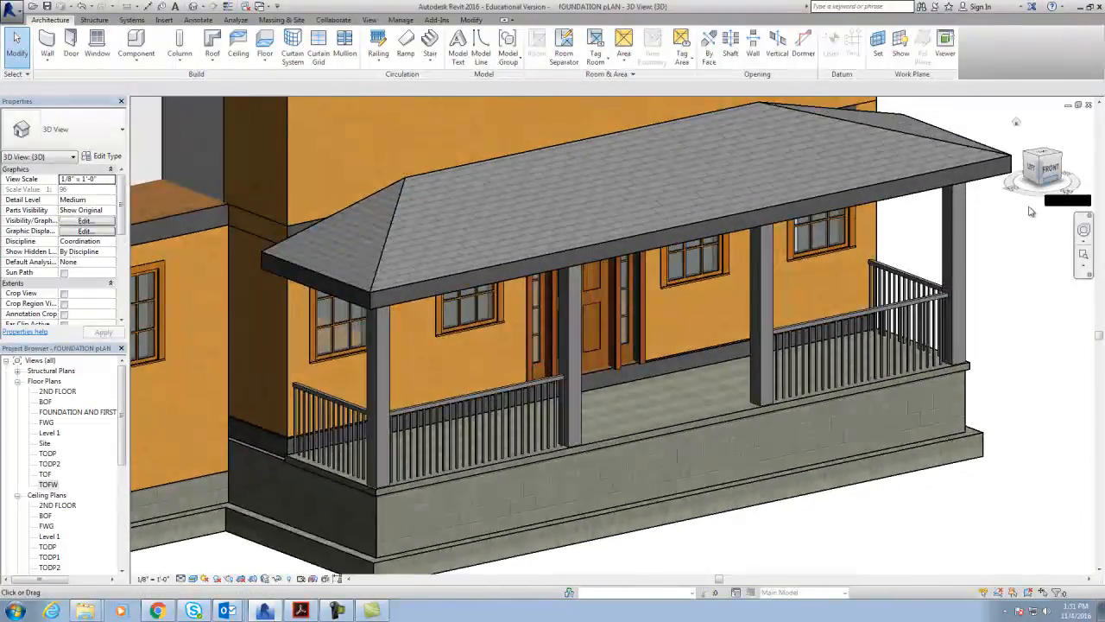
scroll(944, 324, "down", 2)
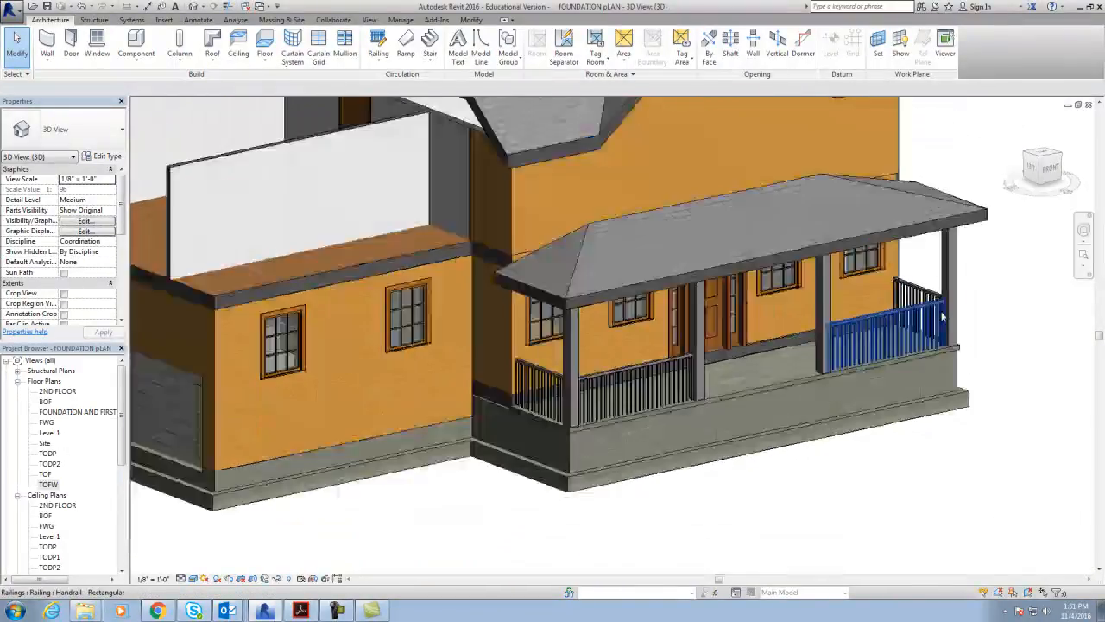